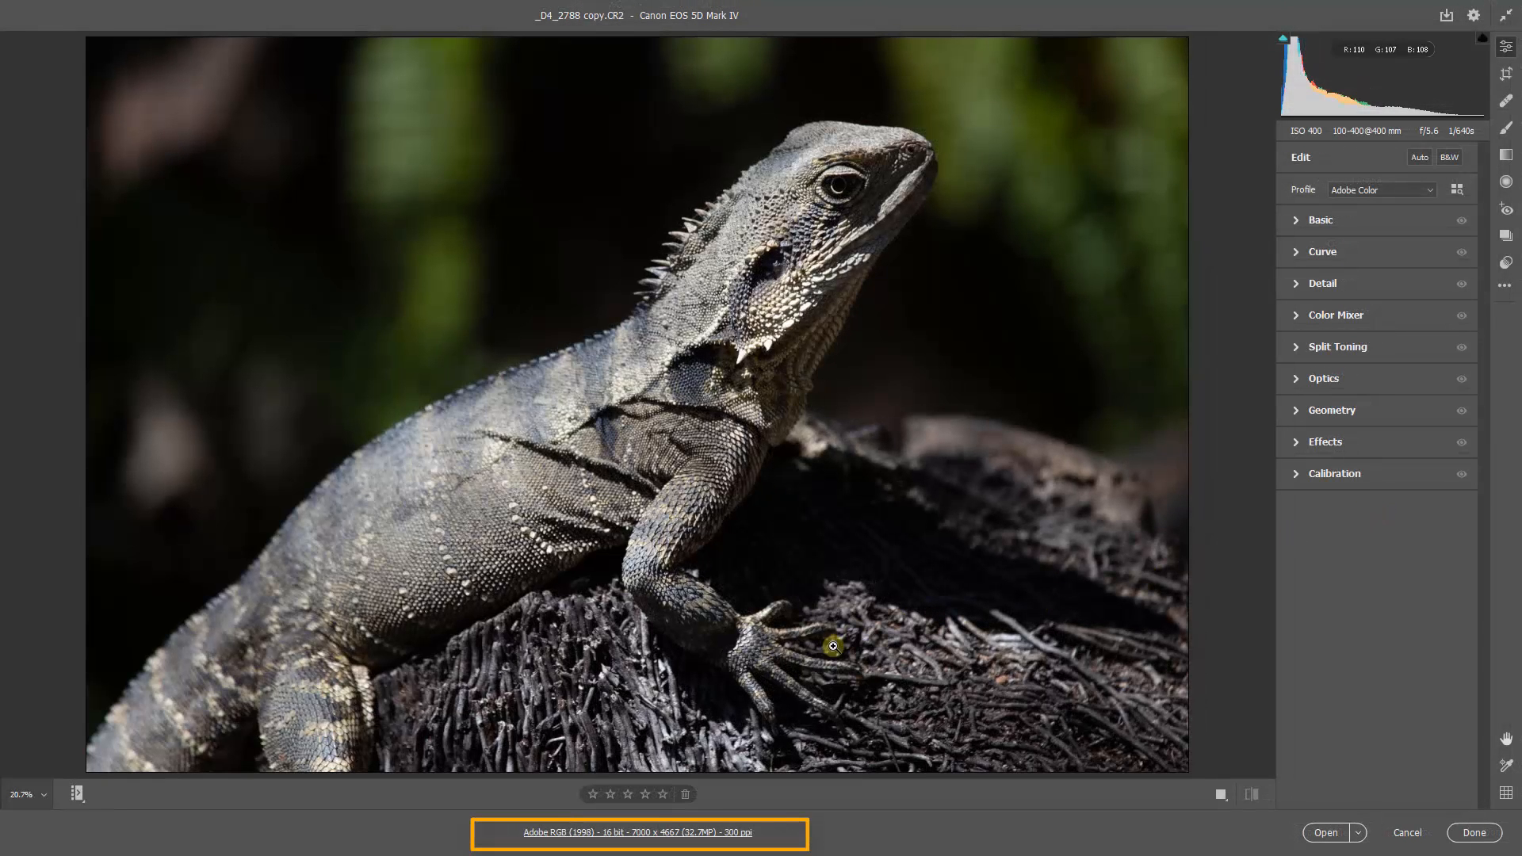
# Set the workflow preferences so that raw images open in Photoshop as Smart Objects
pyautogui.click(619, 833)
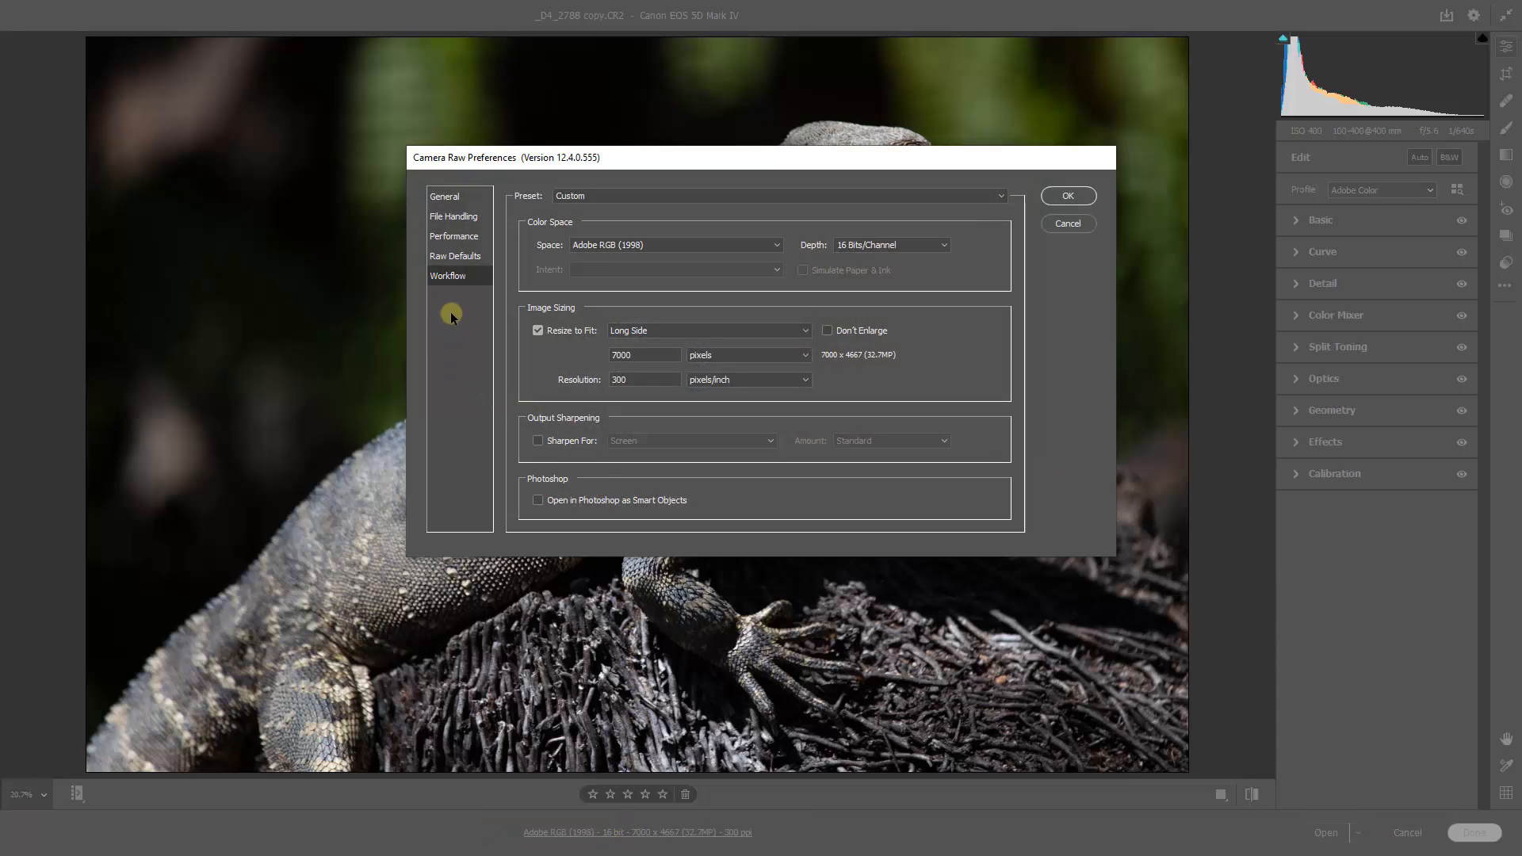
pyautogui.click(538, 500)
pyautogui.click(1069, 195)
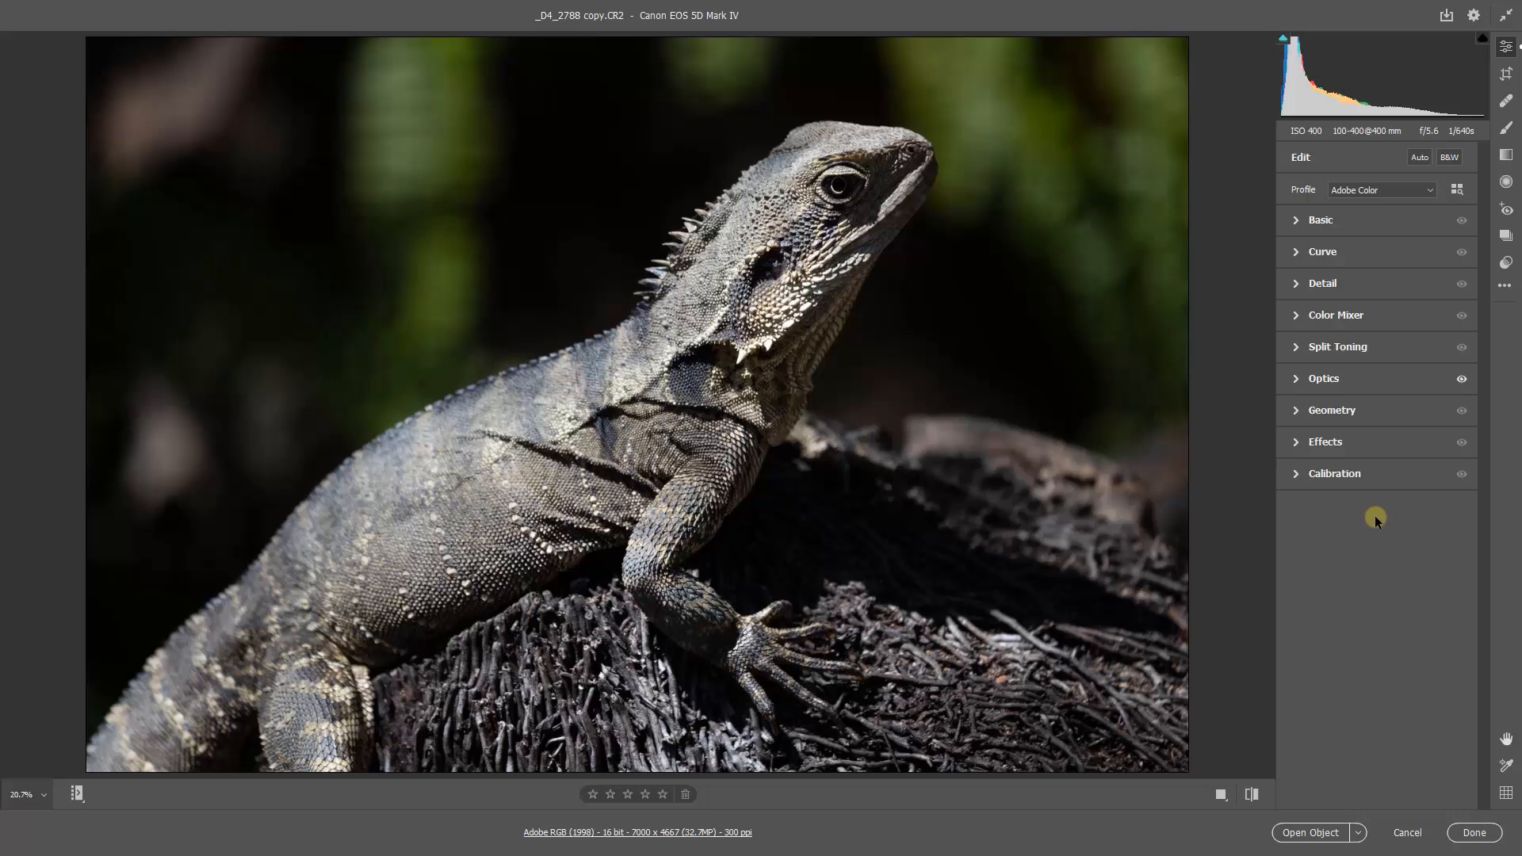
# Mute and darken the whole image with Vibrance -32, Highlights -59 and Exposure -0.35
pyautogui.click(1297, 222)
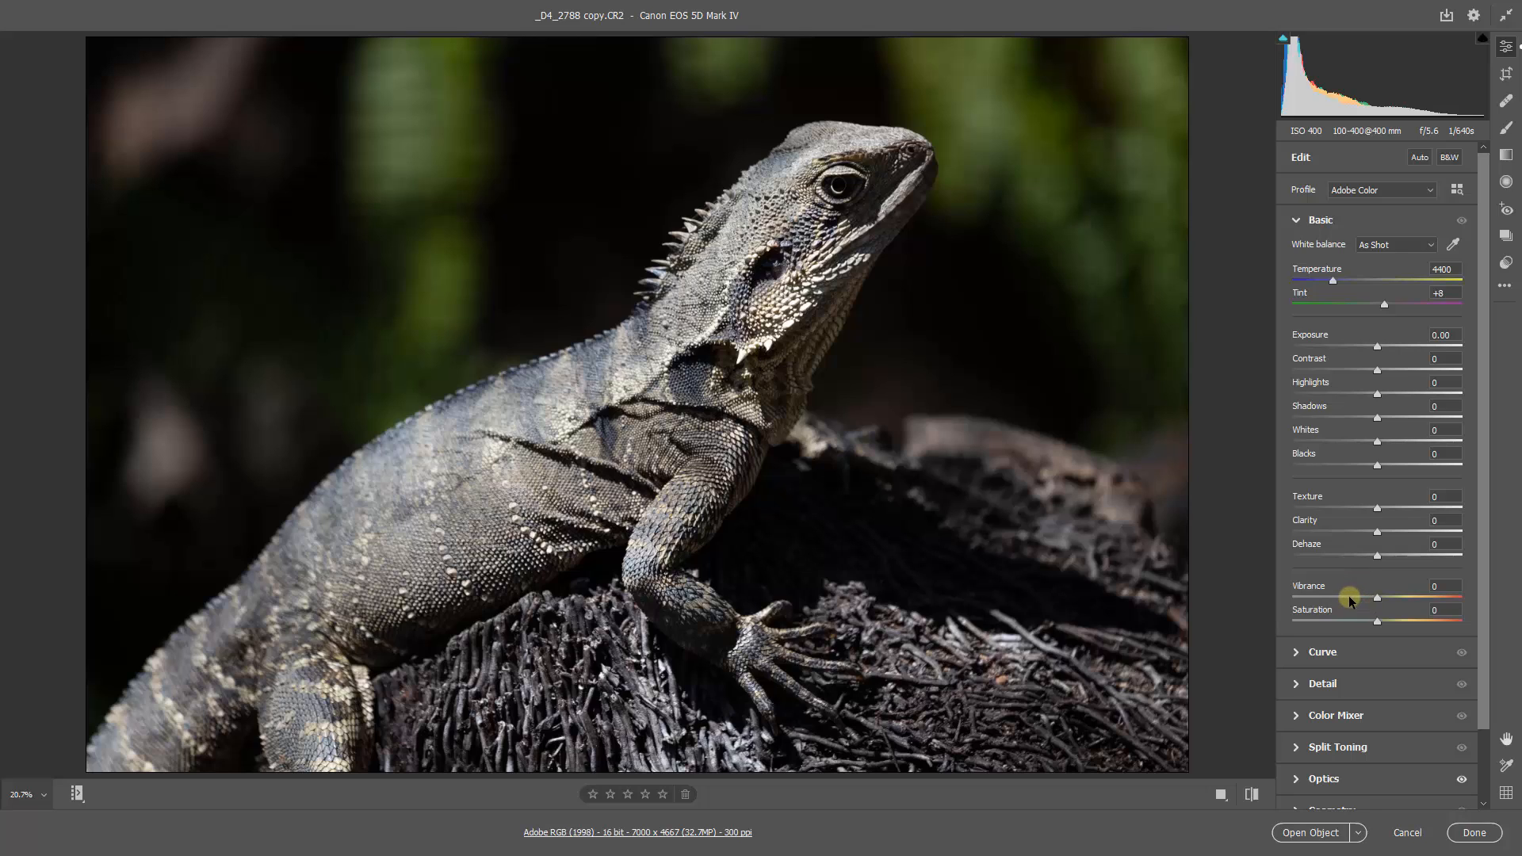
pyautogui.moveTo(1350, 597); pyautogui.dragTo(1349, 596)
pyautogui.click(1325, 392)
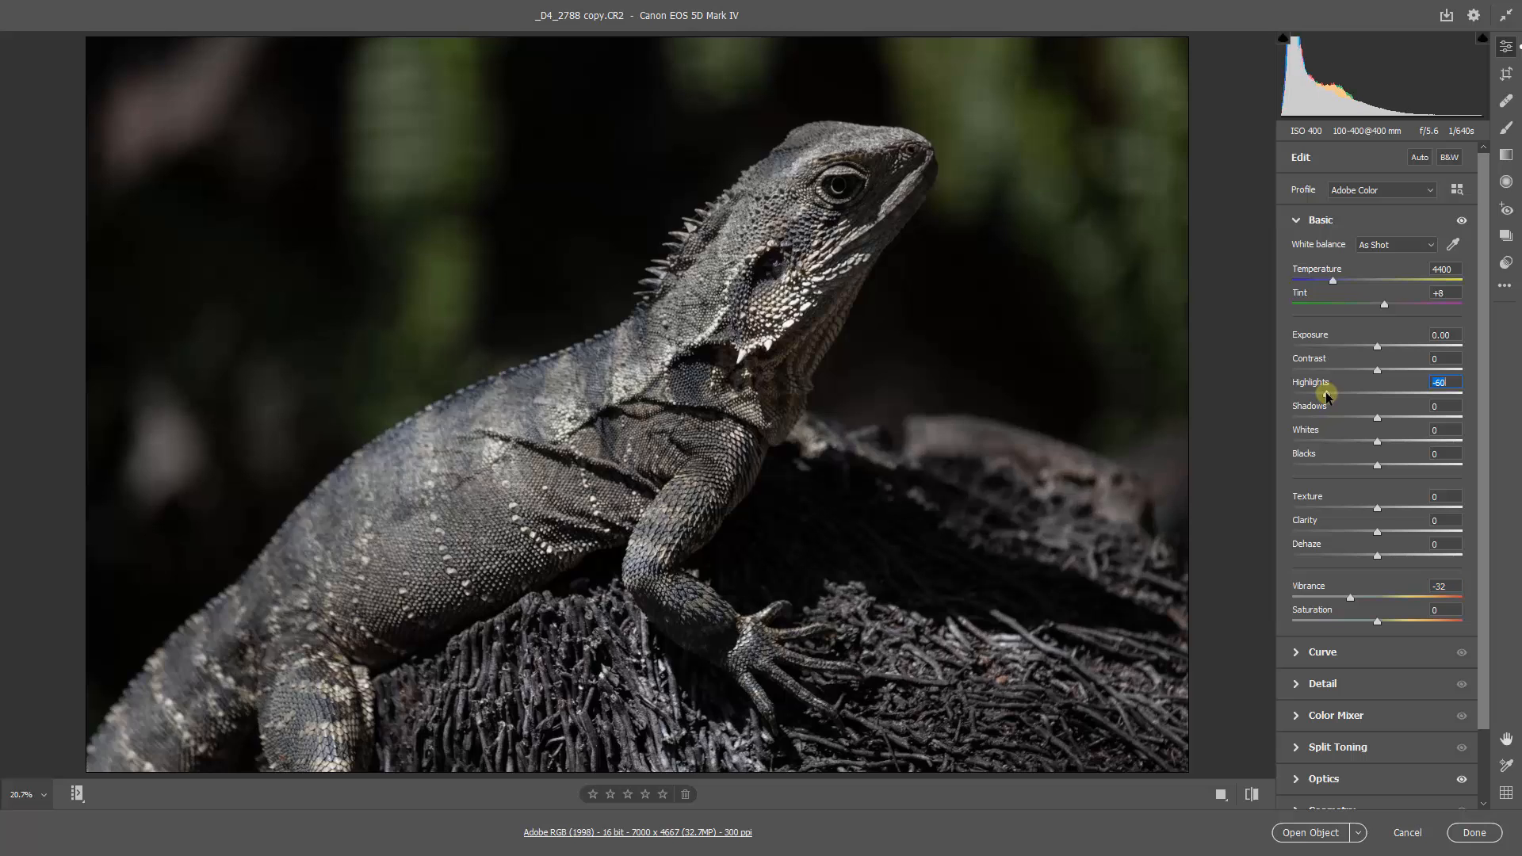
pyautogui.moveTo(1320, 391); pyautogui.dragTo(1325, 392)
pyautogui.moveTo(1374, 346); pyautogui.dragTo(1367, 343)
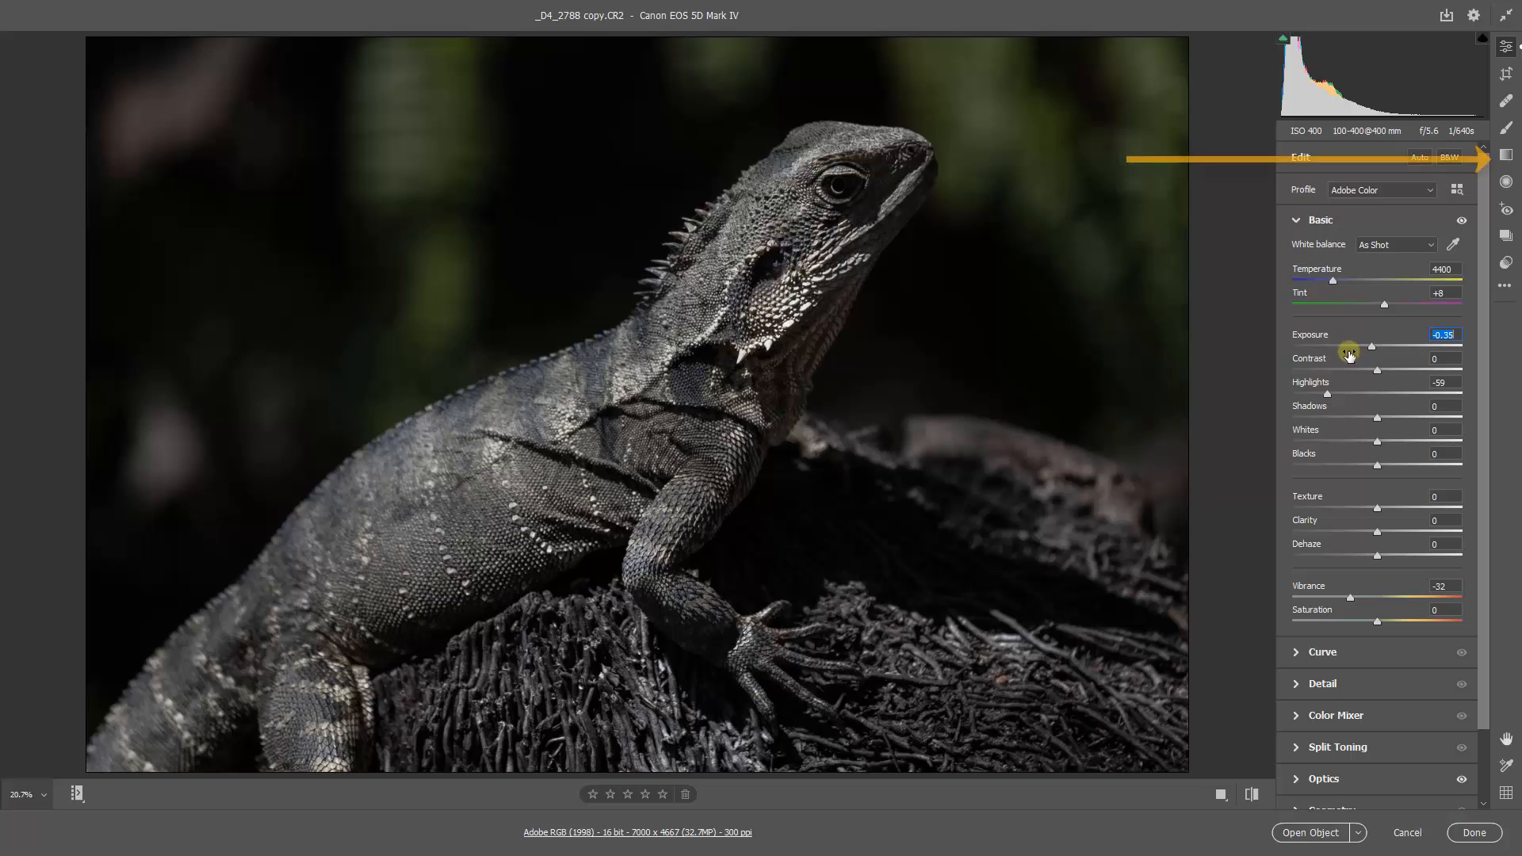
# Add a graduated filter from the image's upper-left corner diagonally to the lizard's back, with Exposure -0.70
pyautogui.click(1505, 155)
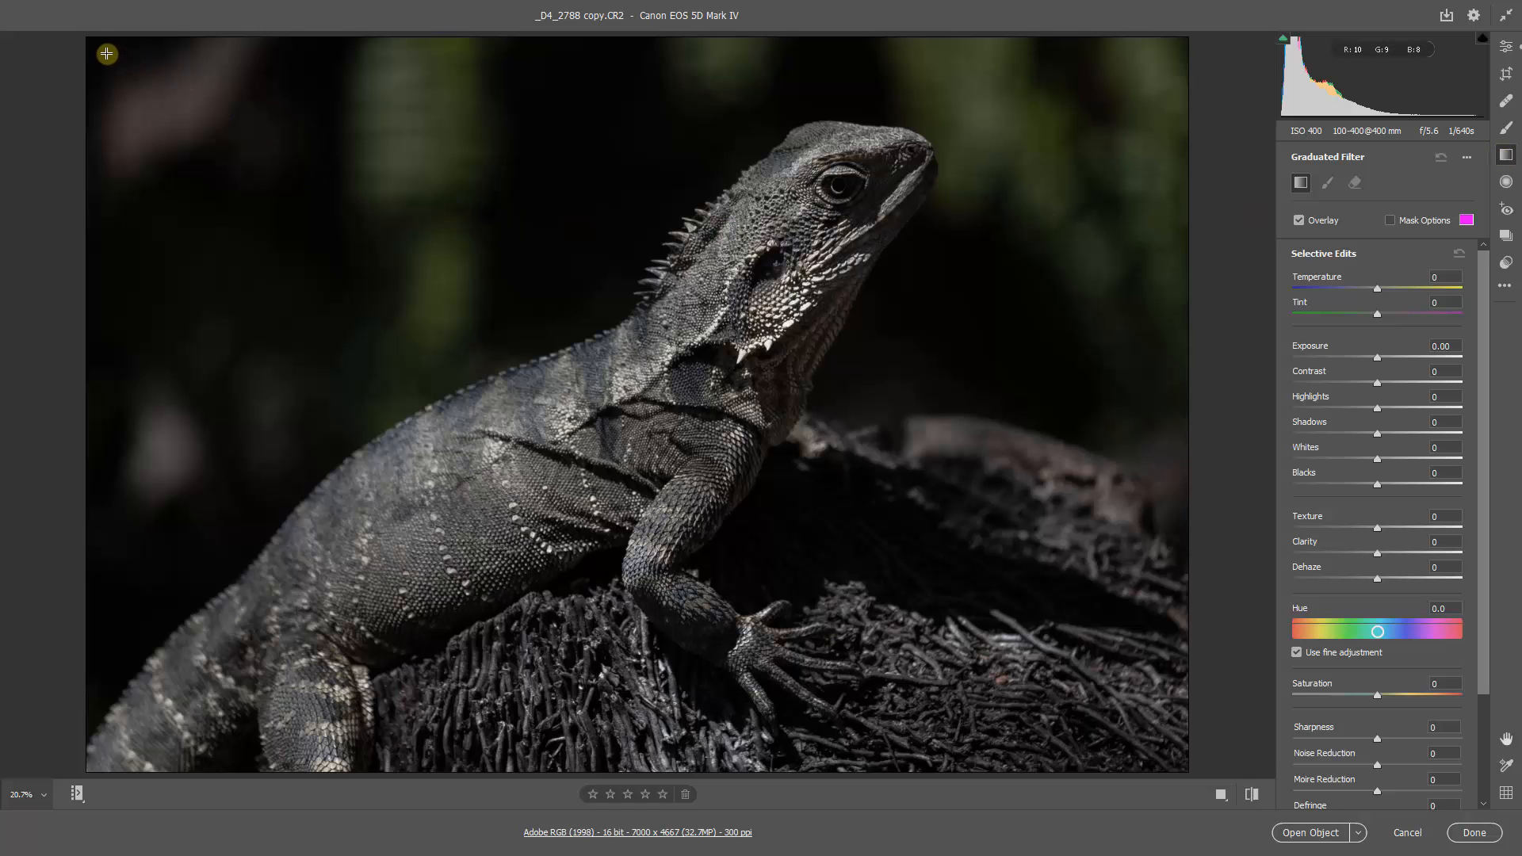
pyautogui.moveTo(109, 56); pyautogui.dragTo(424, 414)
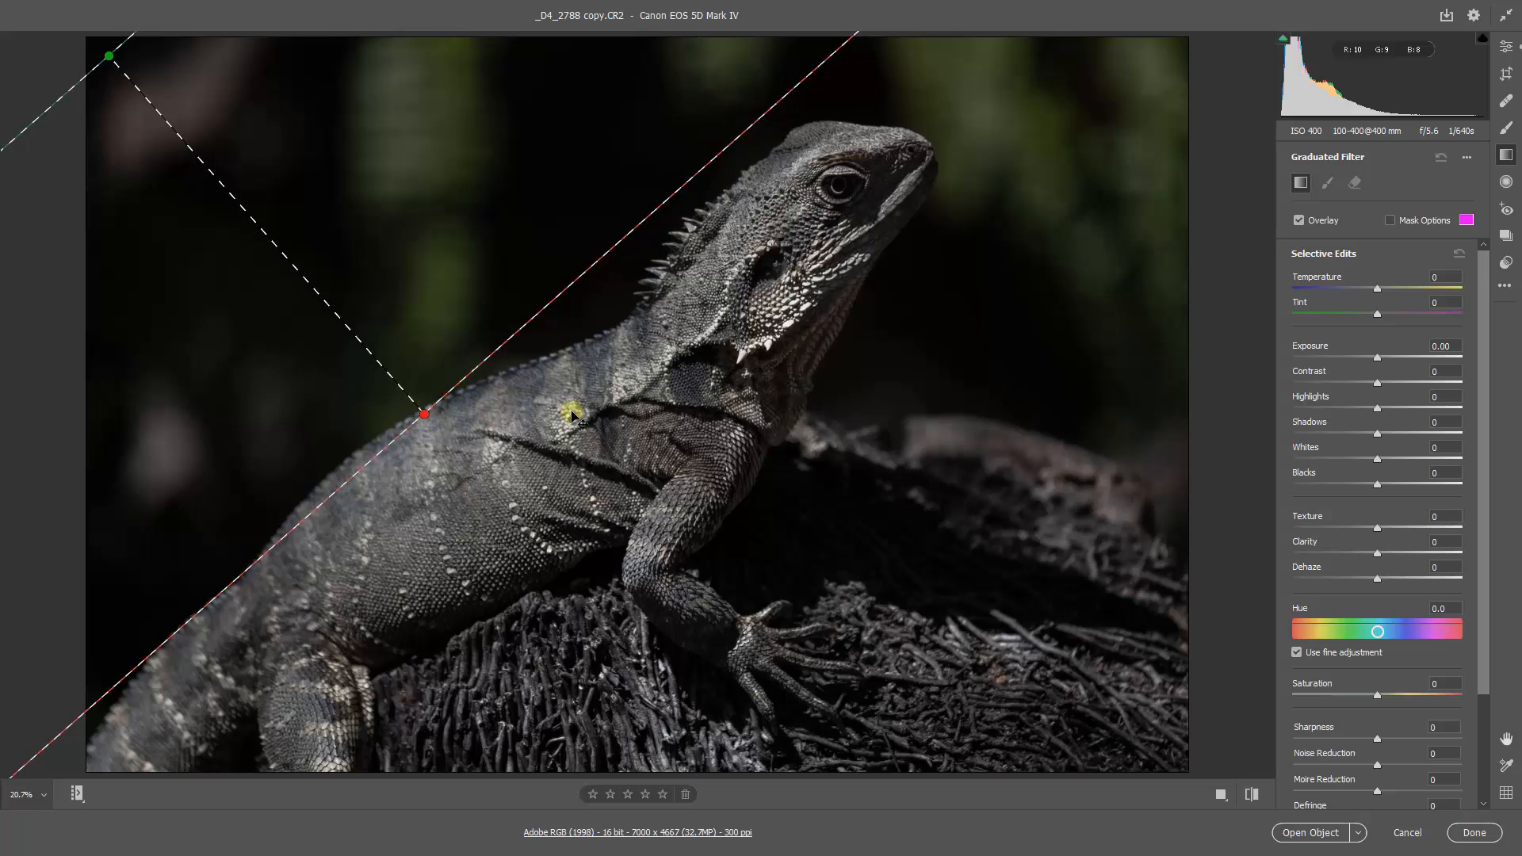
pyautogui.moveTo(1377, 357); pyautogui.dragTo(1361, 359)
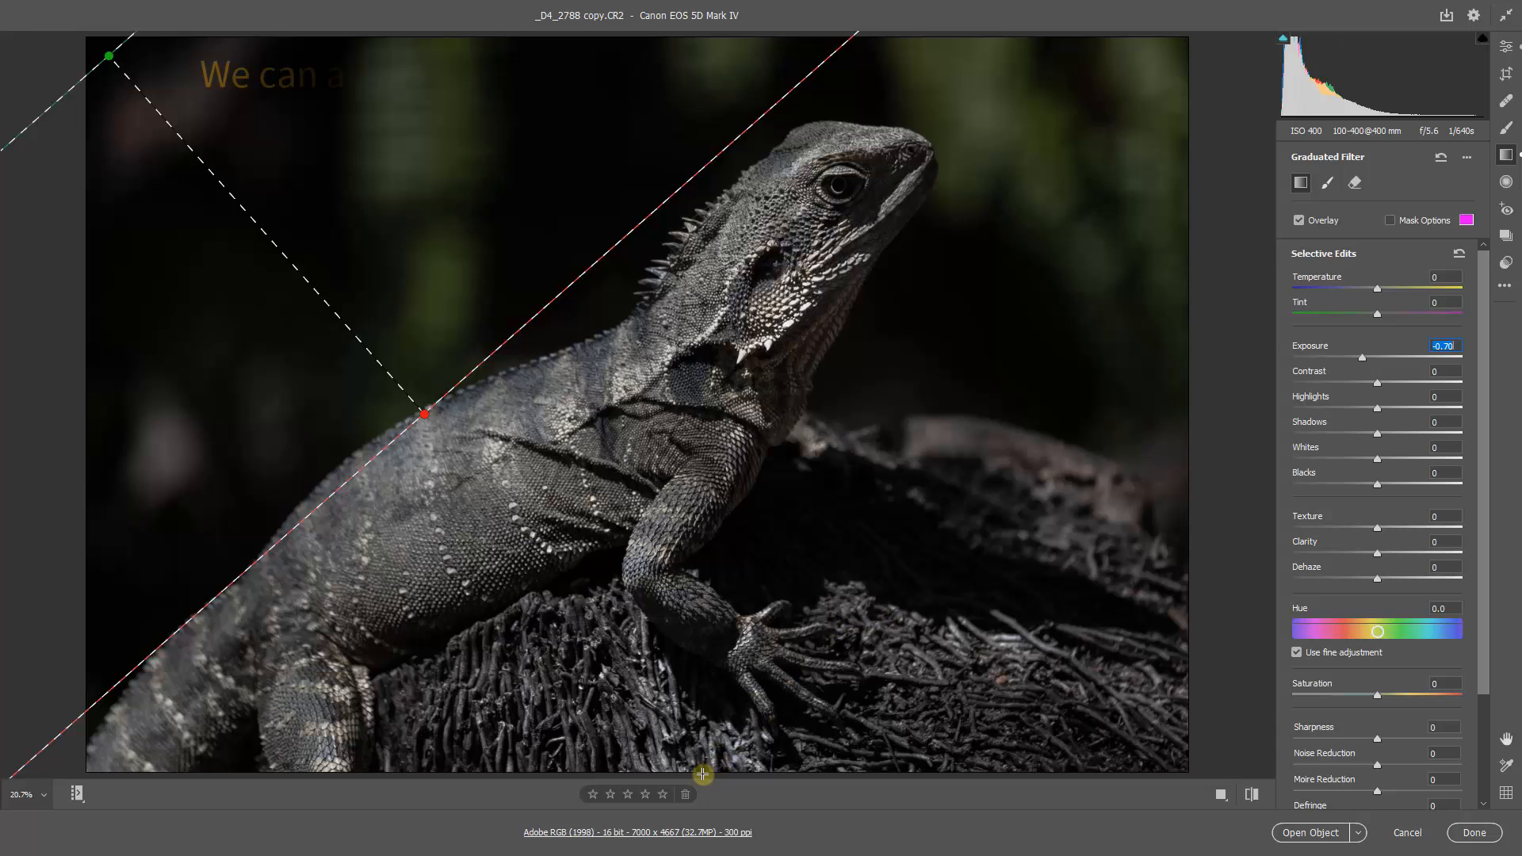
# Add a second graduated filter from the image's bottom edge up to the lizard's front leg, with Exposure -0.90
pyautogui.moveTo(704, 773); pyautogui.dragTo(687, 500)
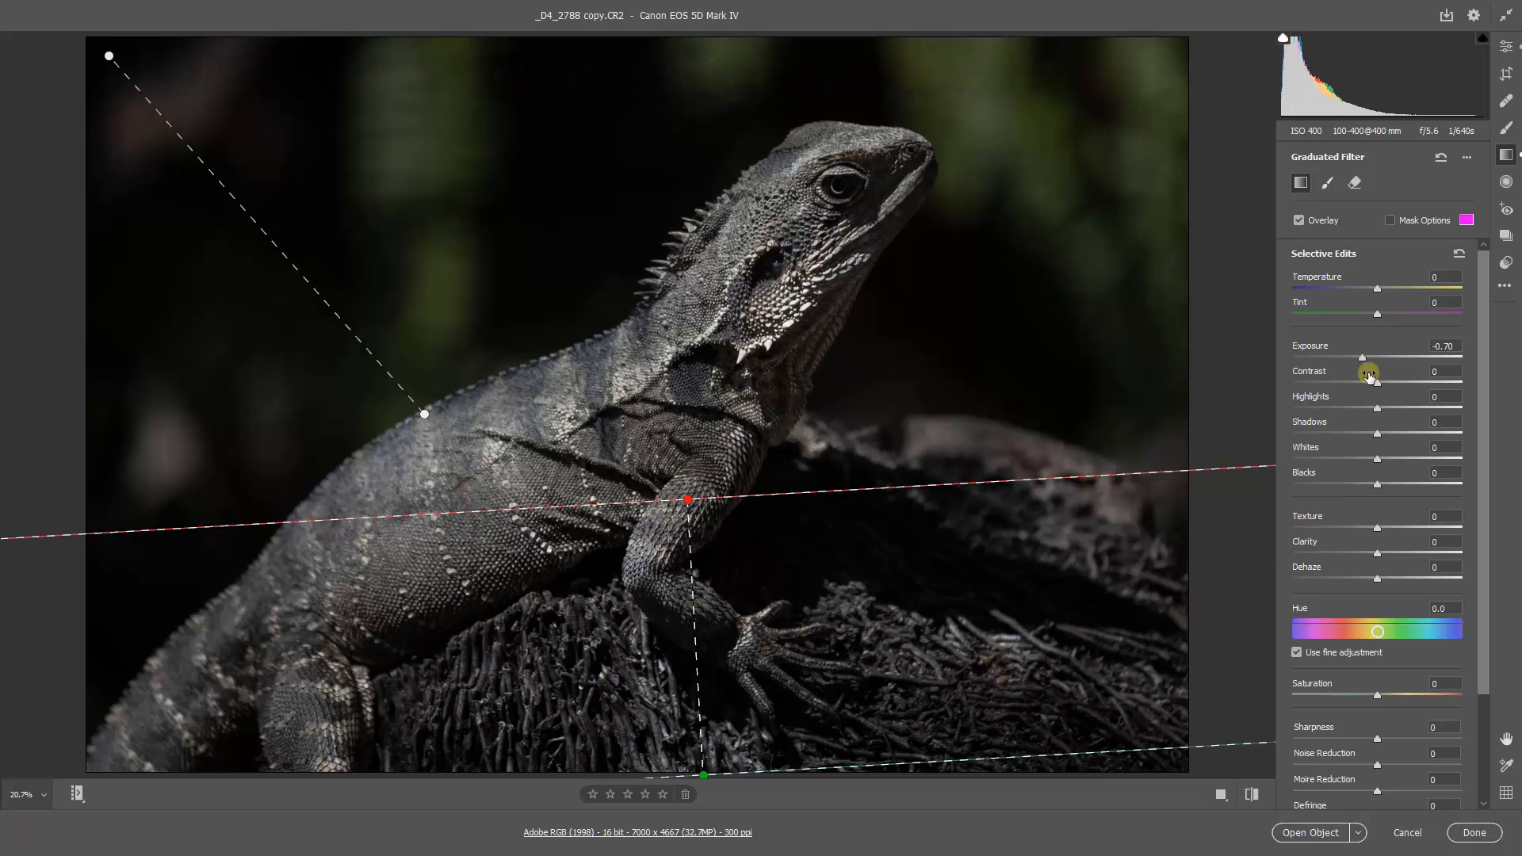
pyautogui.moveTo(1362, 359); pyautogui.dragTo(1358, 363)
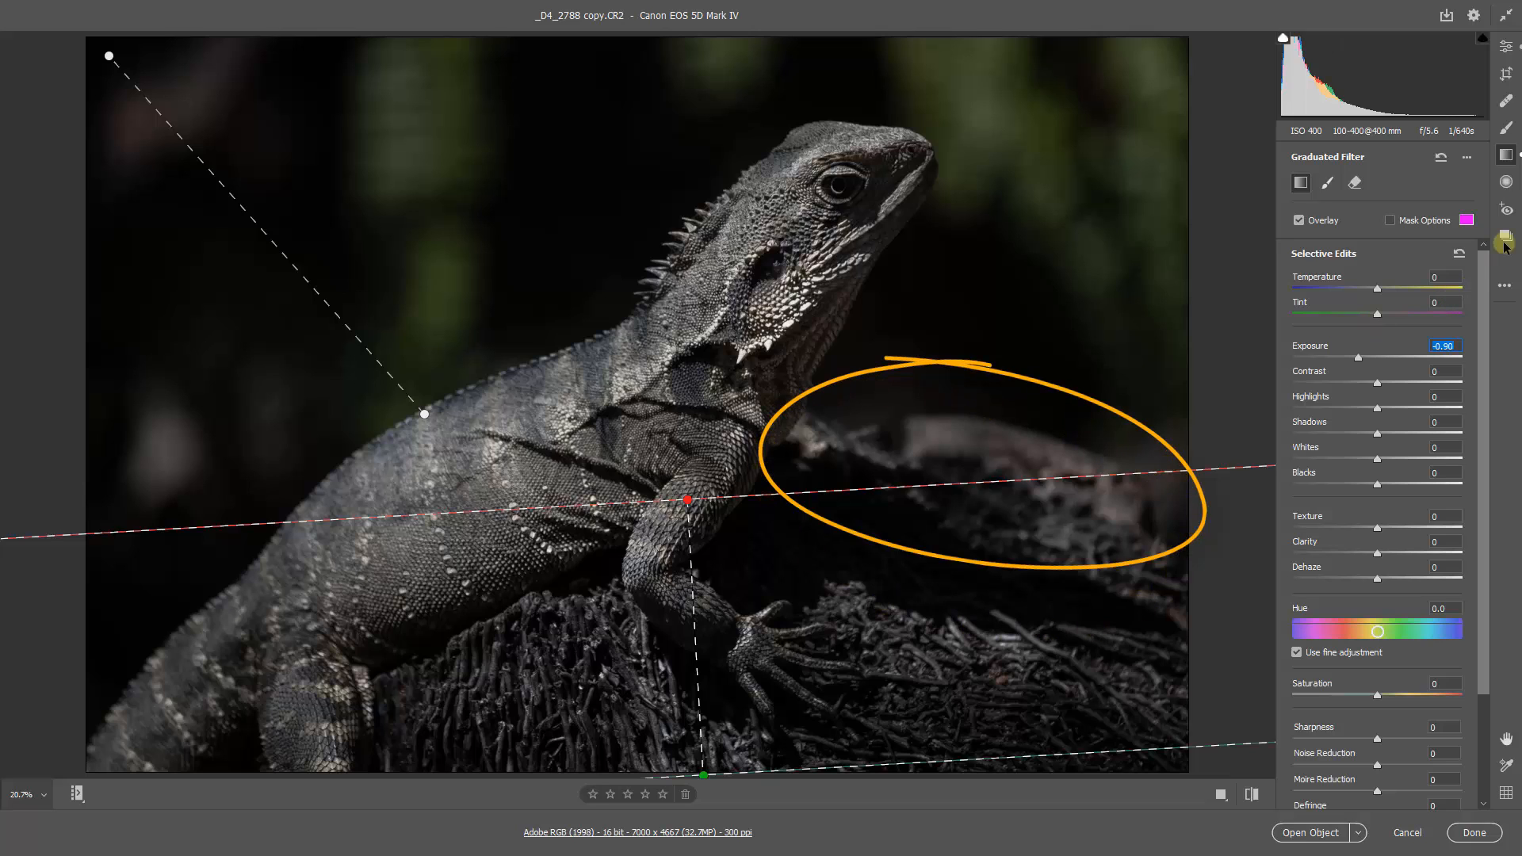
# Darken the bright log behind the lizard and the pale background patch behind its tail using an adjustment brush with Exposure -1.20 and Highlights -27
pyautogui.click(1506, 128)
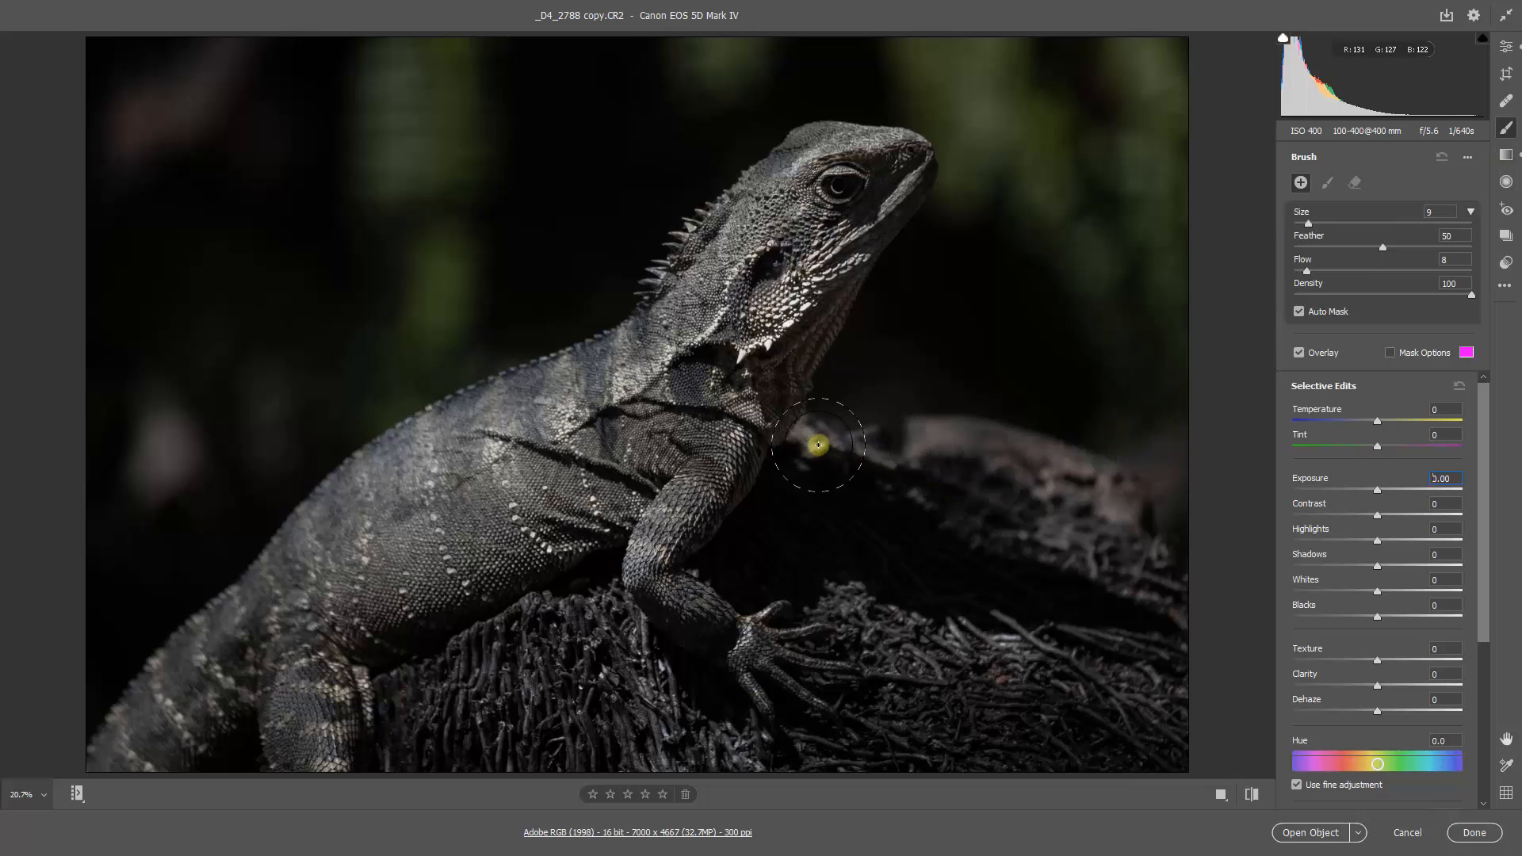
pyautogui.moveTo(815, 444)
pyautogui.mouseDown()
pyautogui.moveTo(1053, 476)
pyautogui.moveTo(1138, 521)
pyautogui.moveTo(901, 445)
pyautogui.moveTo(764, 442)
pyautogui.moveTo(1144, 422)
pyautogui.mouseUp()
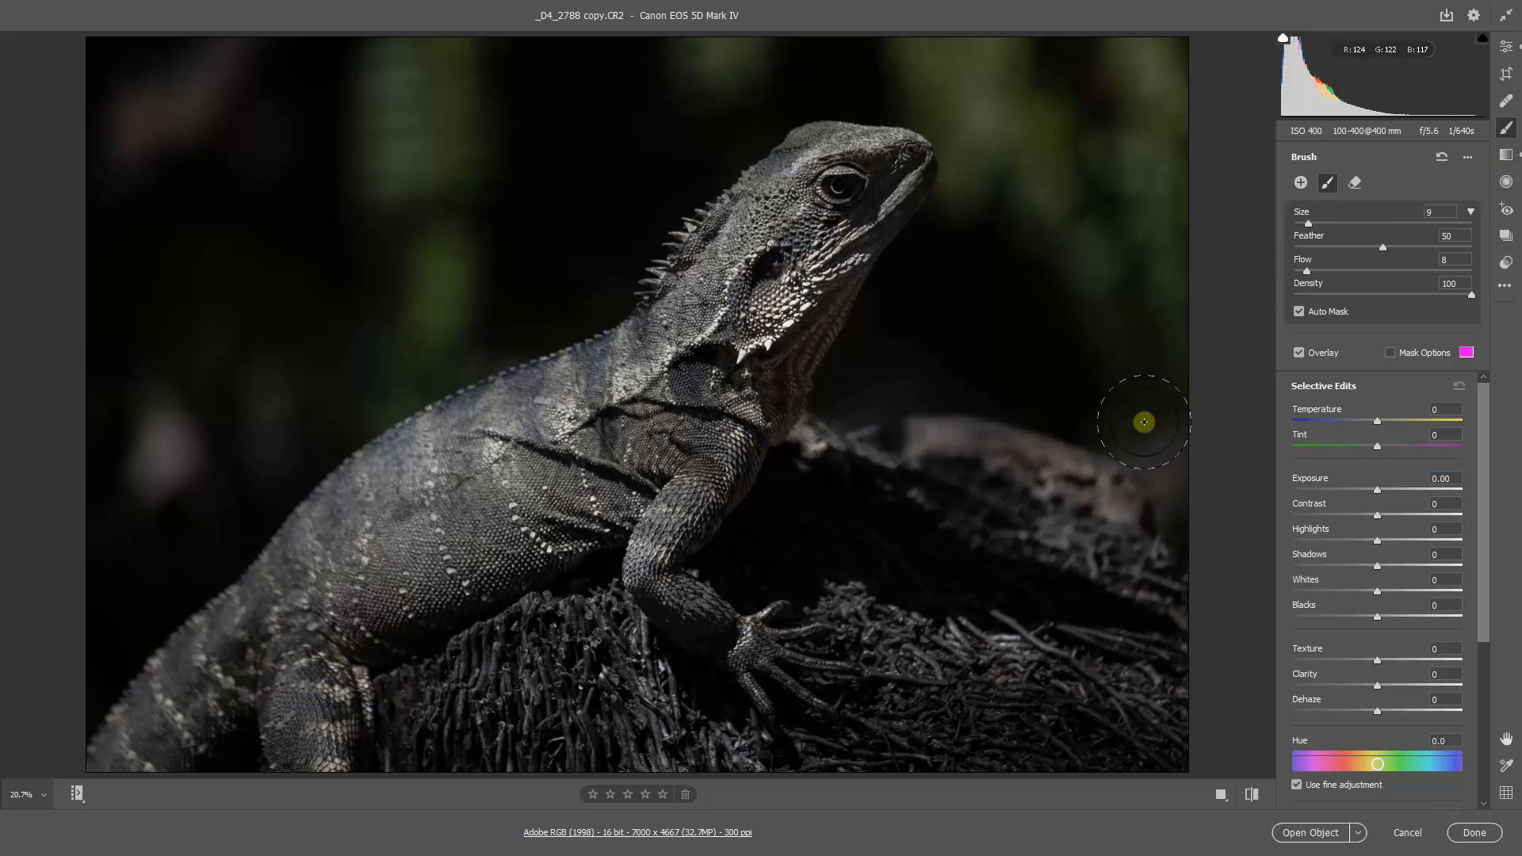
pyautogui.moveTo(1372, 493)
pyautogui.mouseDown()
pyautogui.moveTo(1348, 492)
pyautogui.moveTo(1354, 545)
pyautogui.mouseUp()
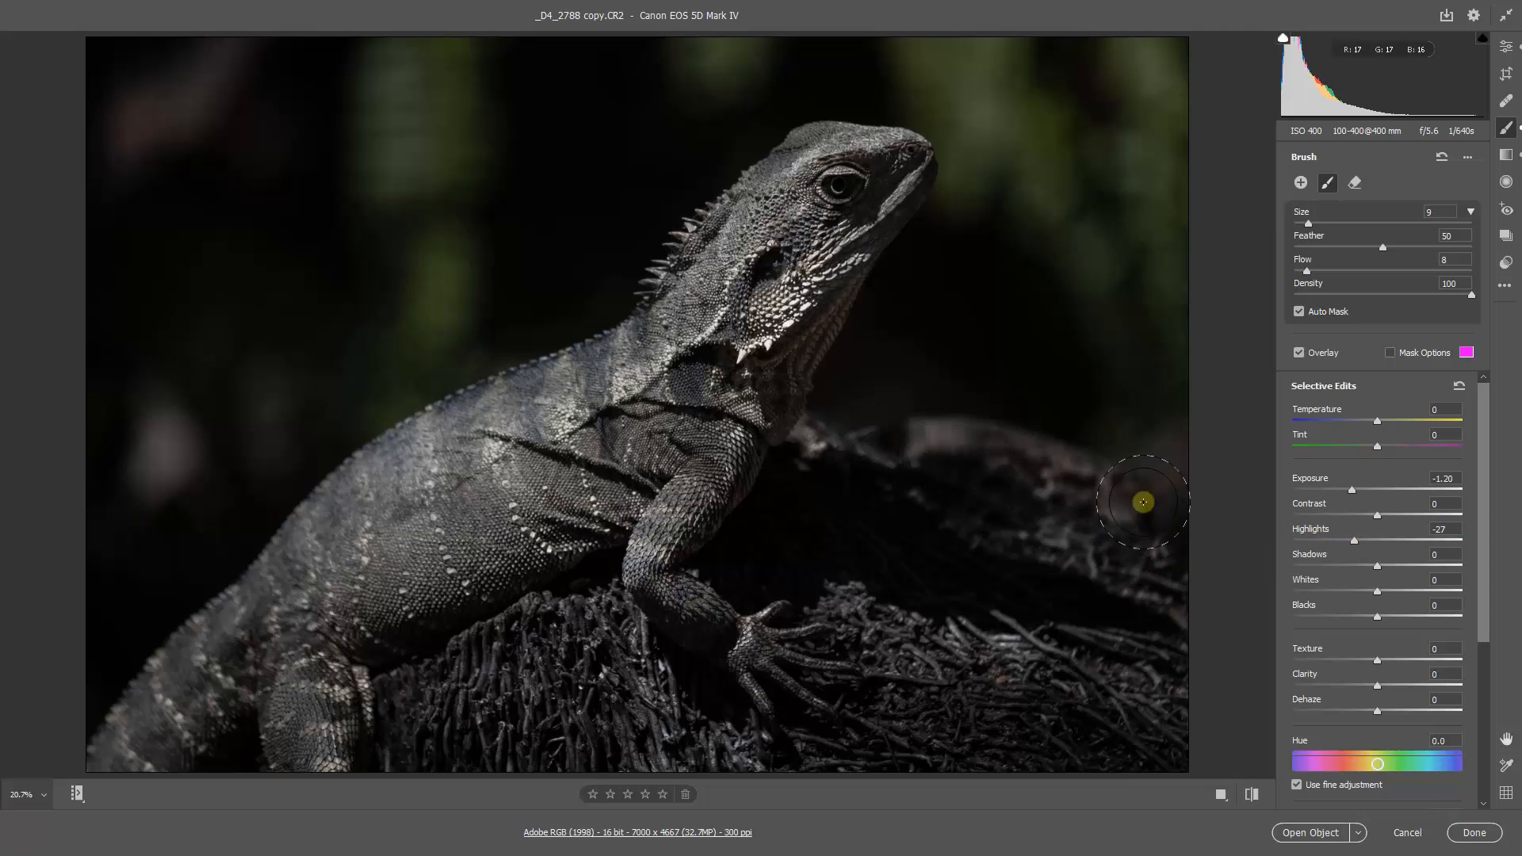
pyautogui.moveTo(796, 452)
pyautogui.mouseDown()
pyautogui.moveTo(875, 451)
pyautogui.moveTo(1081, 582)
pyautogui.moveTo(1133, 572)
pyautogui.moveTo(907, 534)
pyautogui.moveTo(990, 444)
pyautogui.mouseUp()
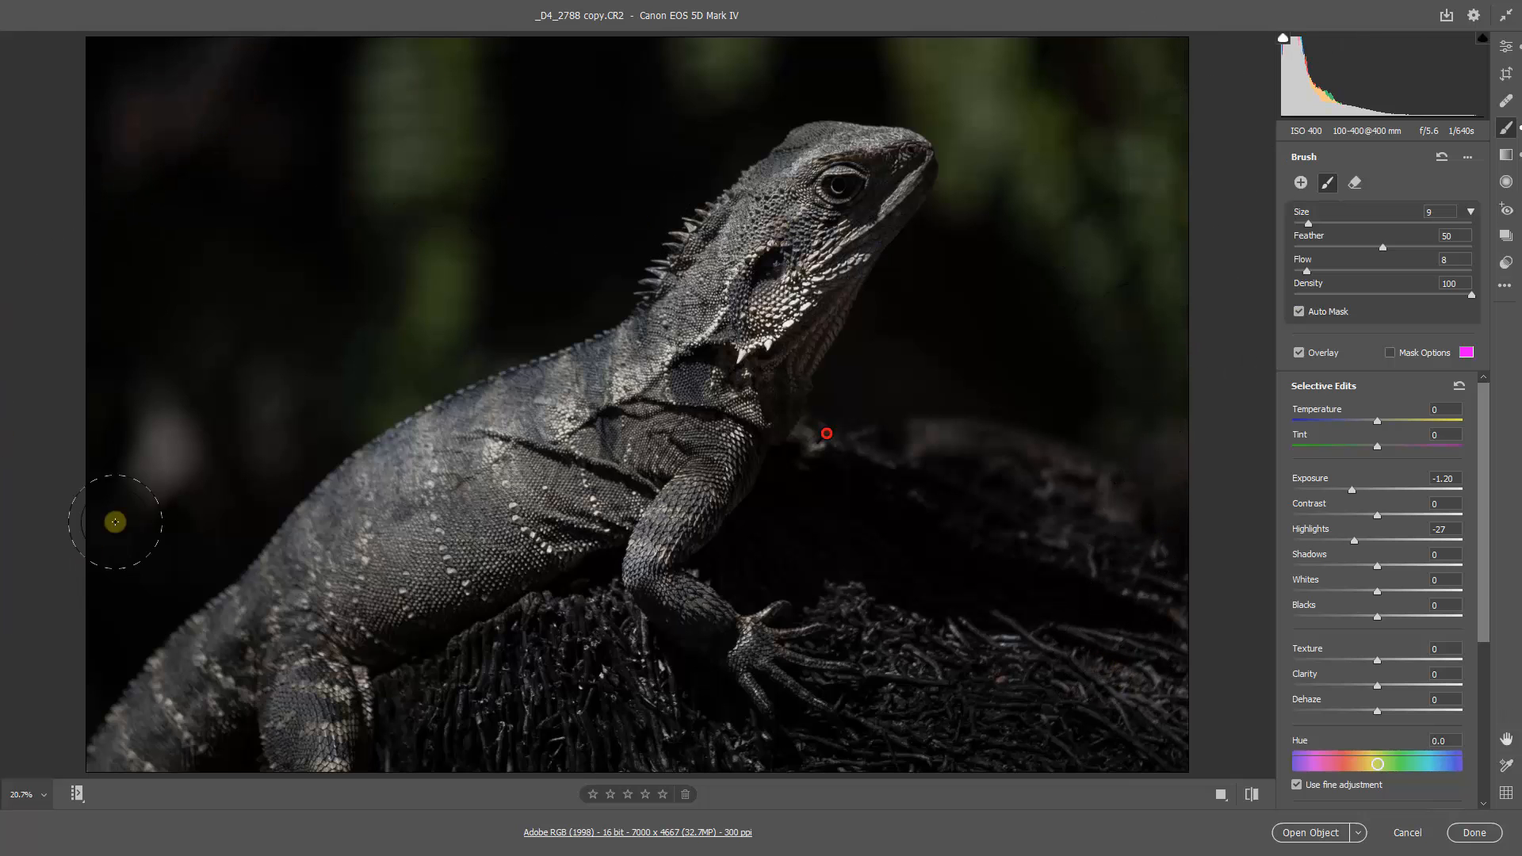
pyautogui.moveTo(190, 434); pyautogui.dragTo(150, 459)
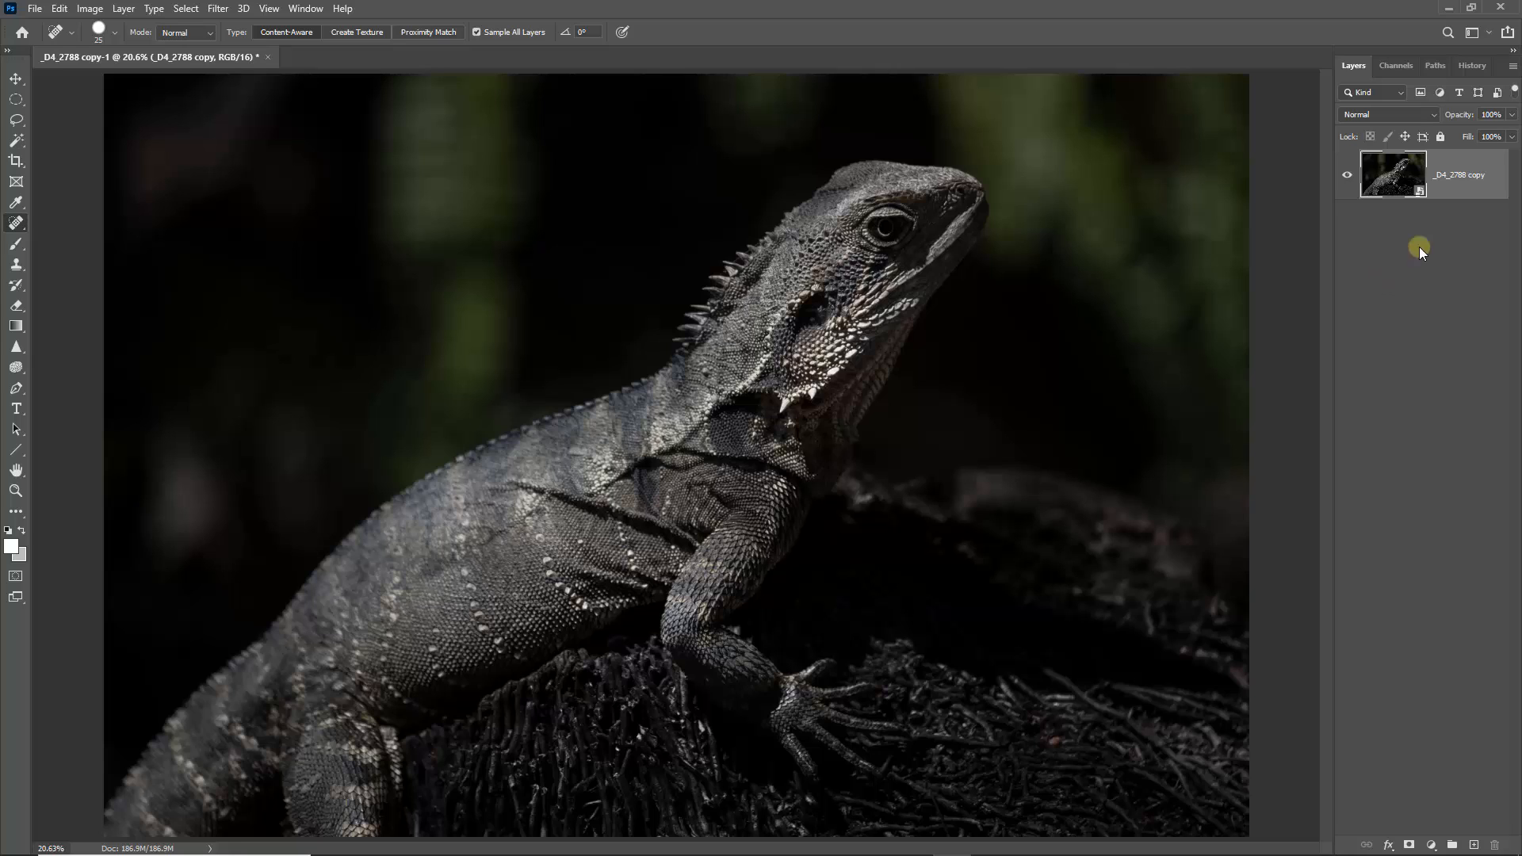
# Reopen the smart object layer's raw settings to review the adjustments, and return to the document
pyautogui.doubleClick(1395, 176)
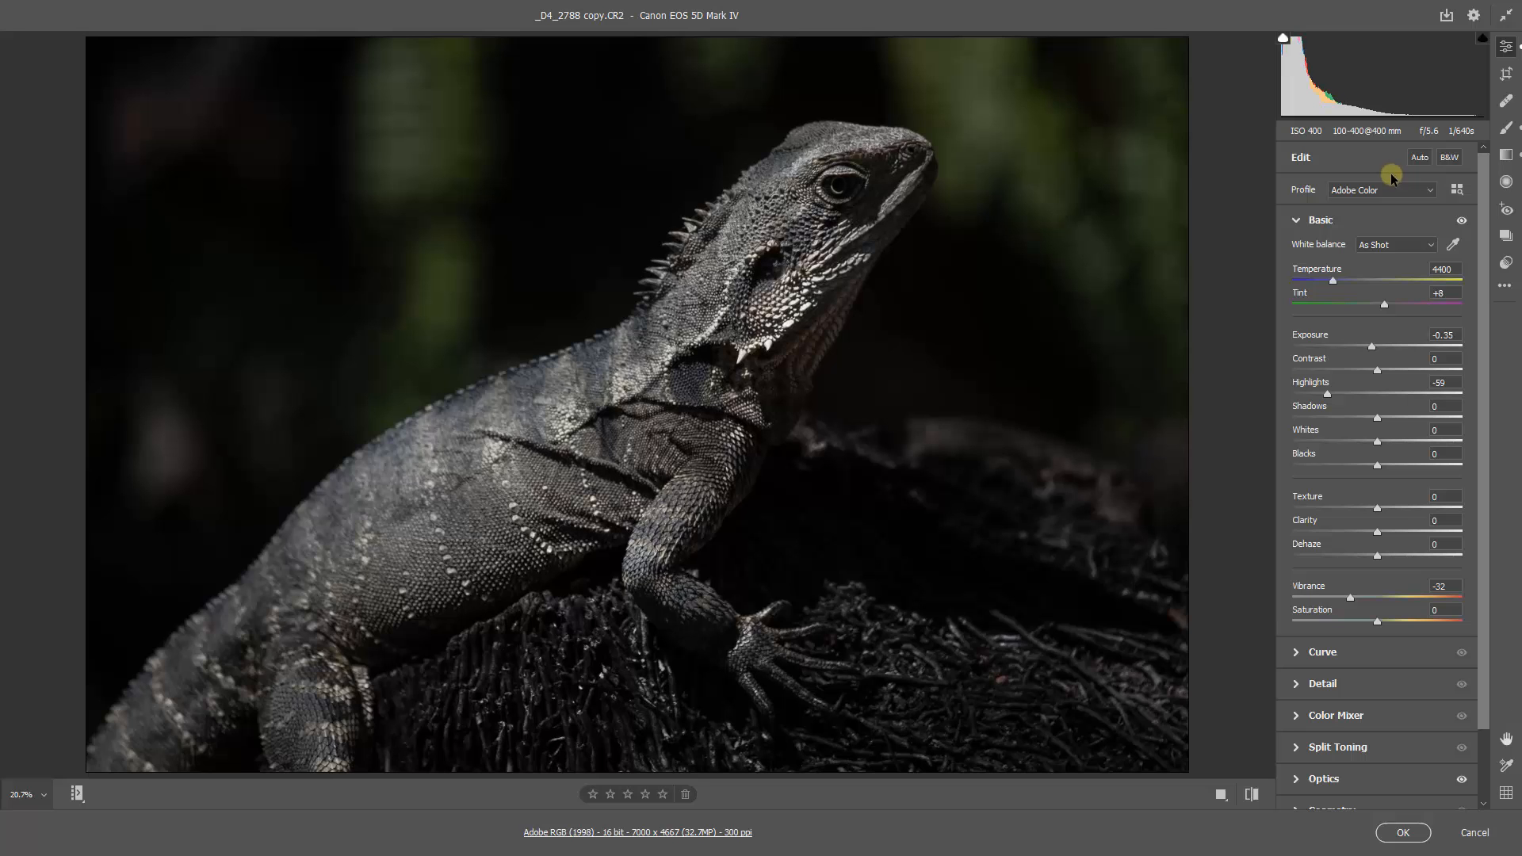
pyautogui.click(1401, 832)
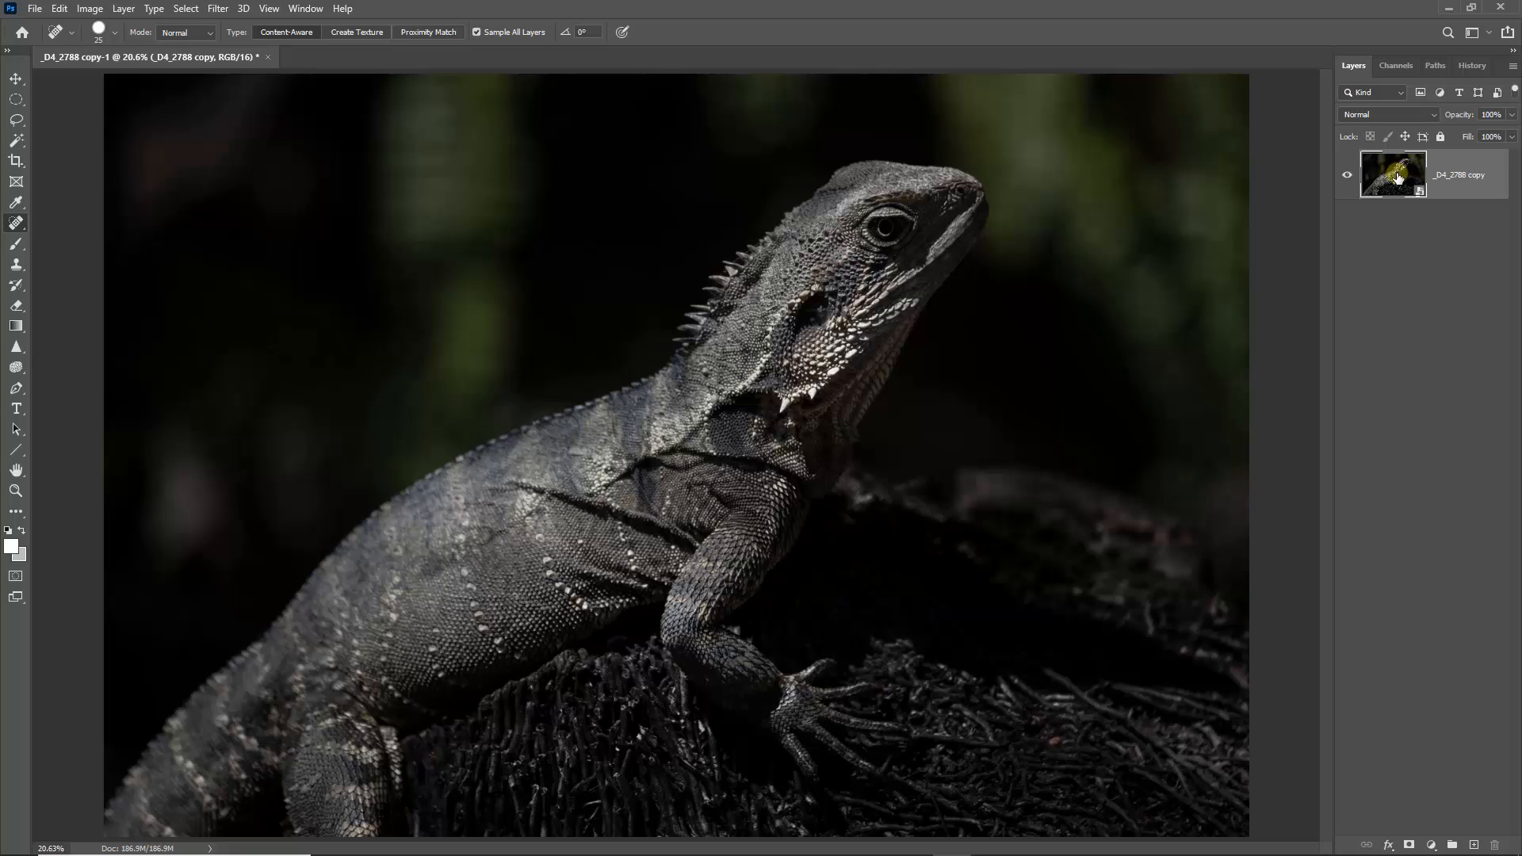
# Create a new smart object via copy from the lizard layer and open the copy's raw settings
pyautogui.rightClick(1471, 171)
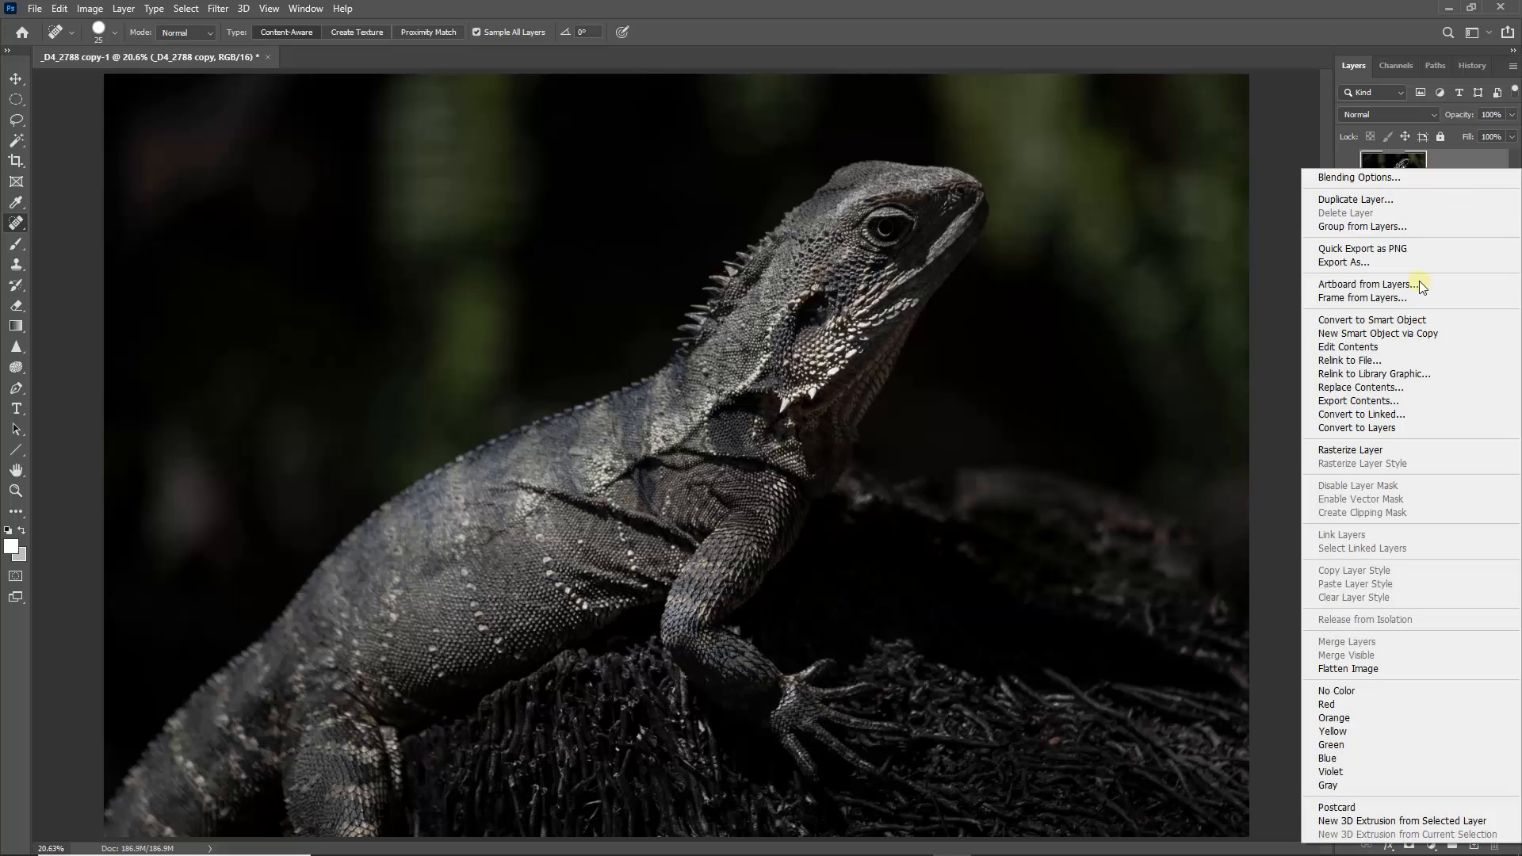
pyautogui.click(1408, 334)
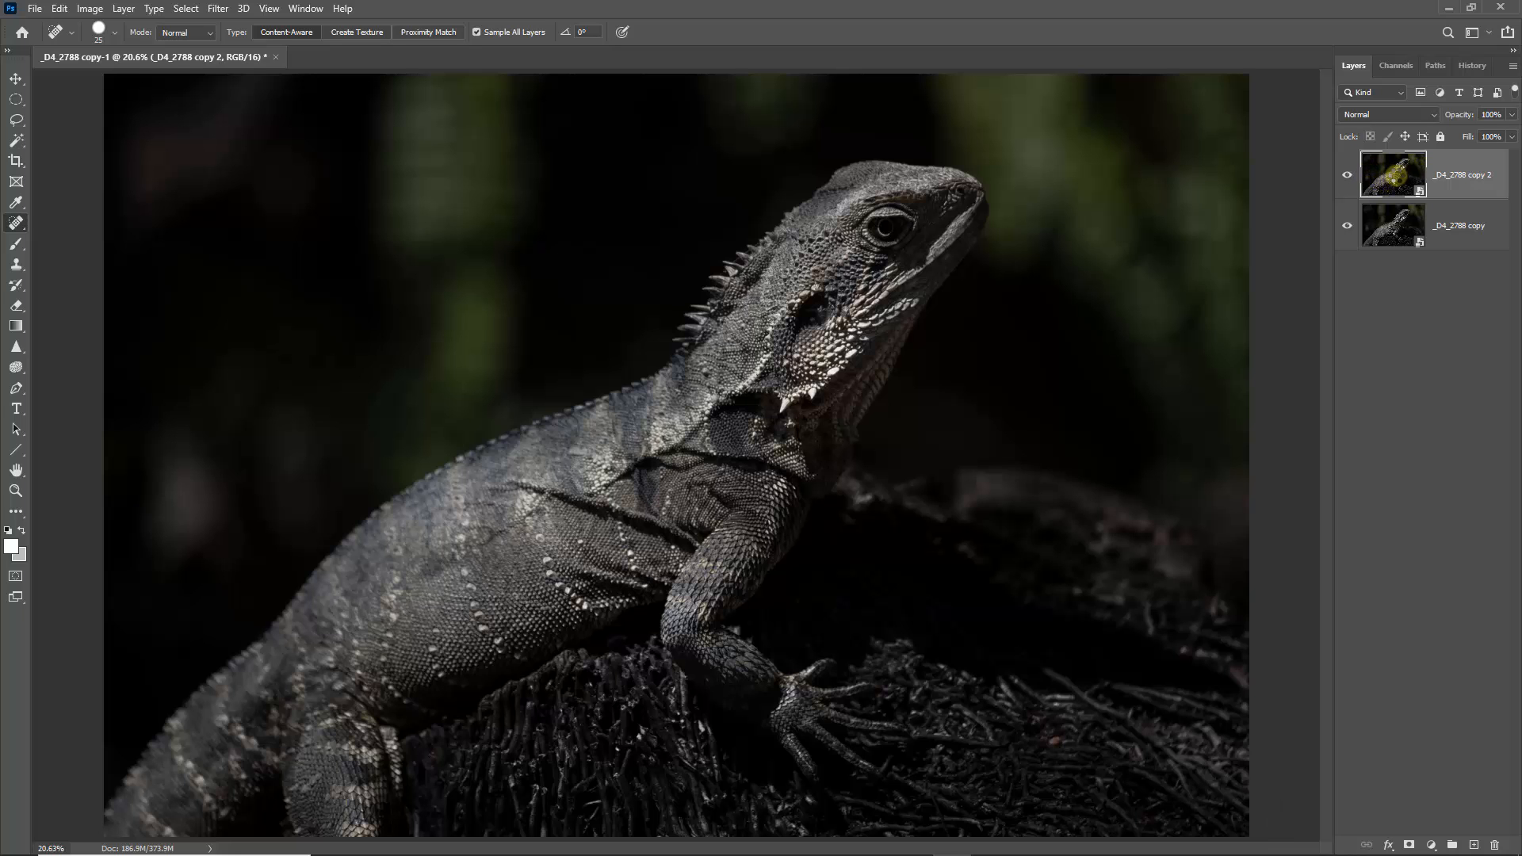
pyautogui.doubleClick(1392, 172)
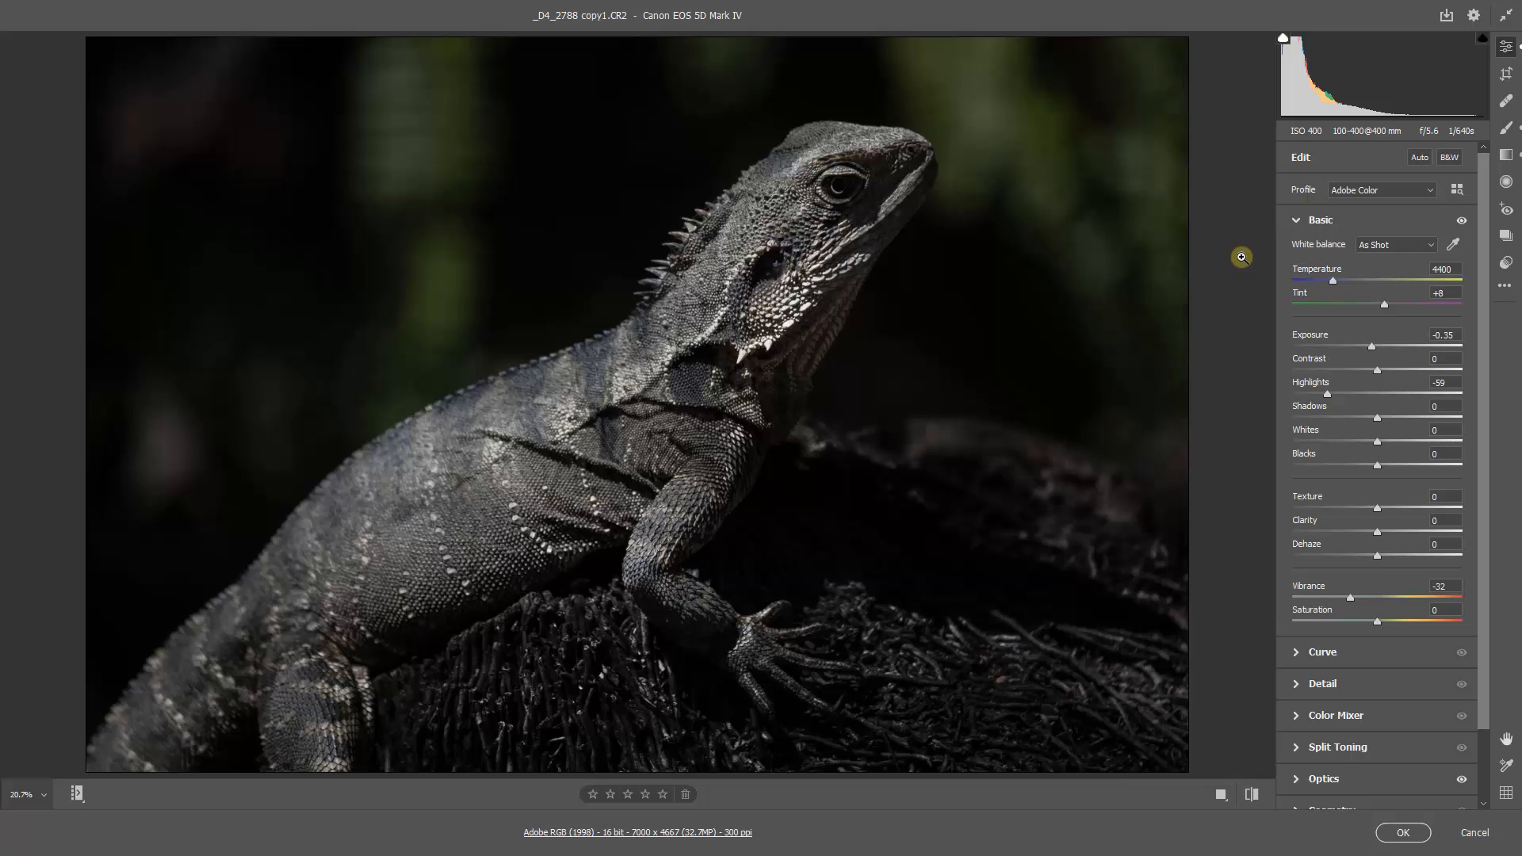
# Reset the copy's Exposure, Highlights and Vibrance to 0
pyautogui.doubleClick(1372, 349)
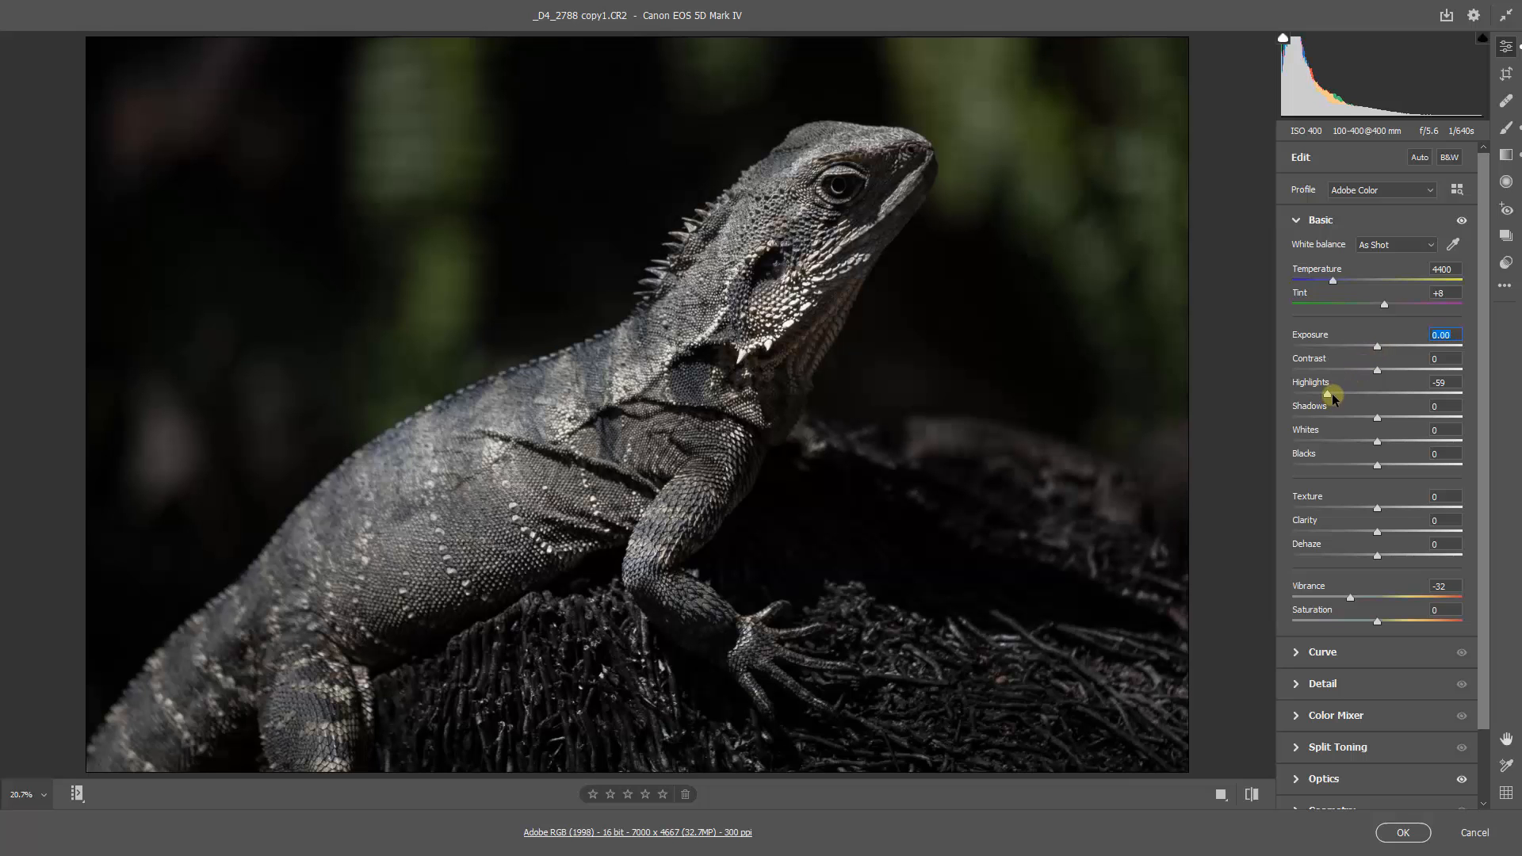
pyautogui.doubleClick(1329, 392)
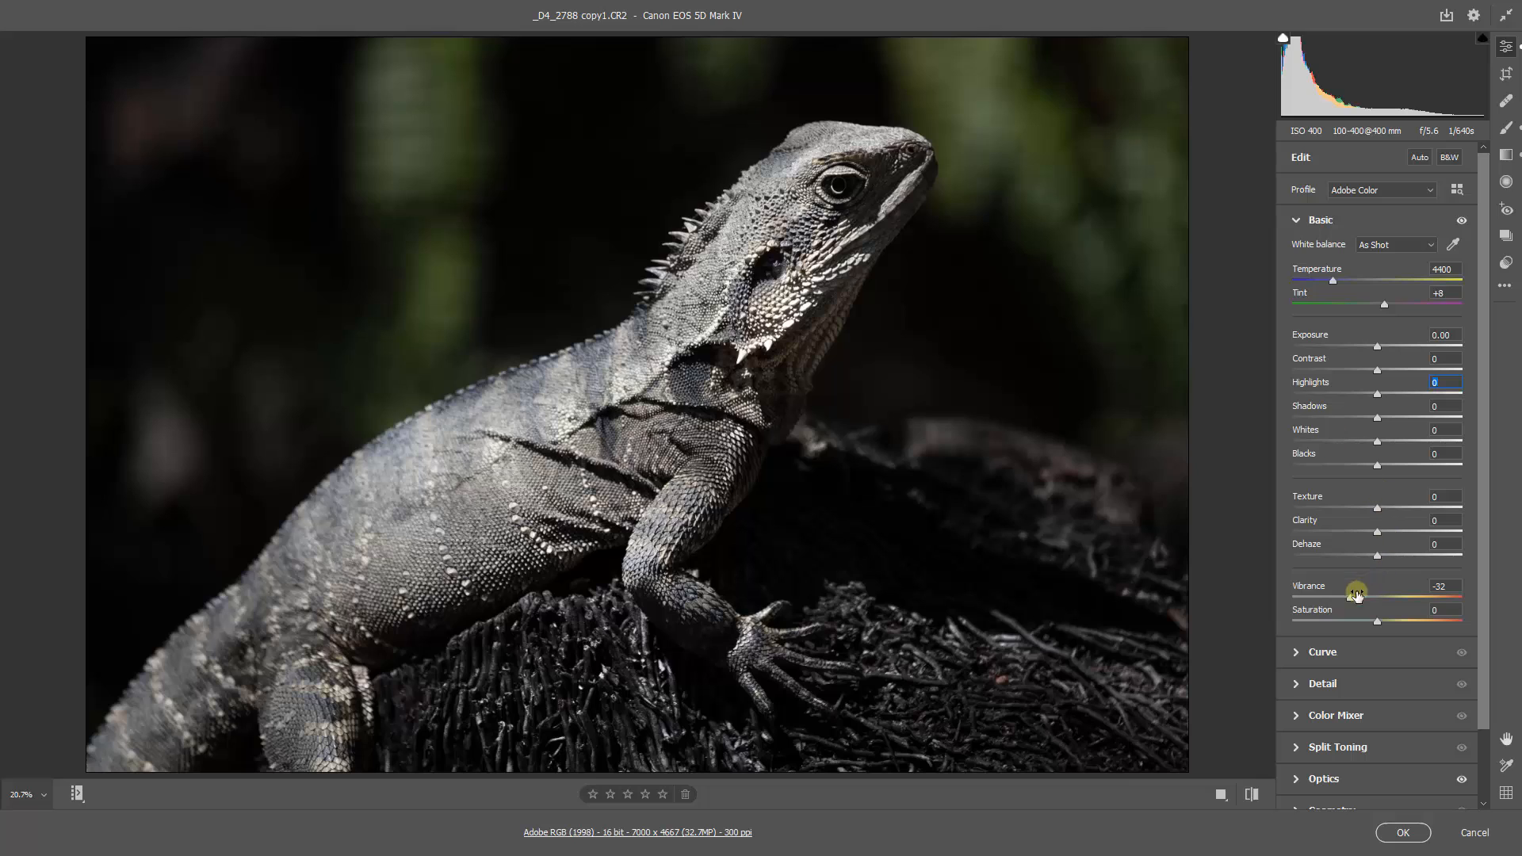
pyautogui.doubleClick(1349, 597)
# Set the copy's Highlights to -83 and Shadows to +93 to balance its tones
pyautogui.click(1305, 393)
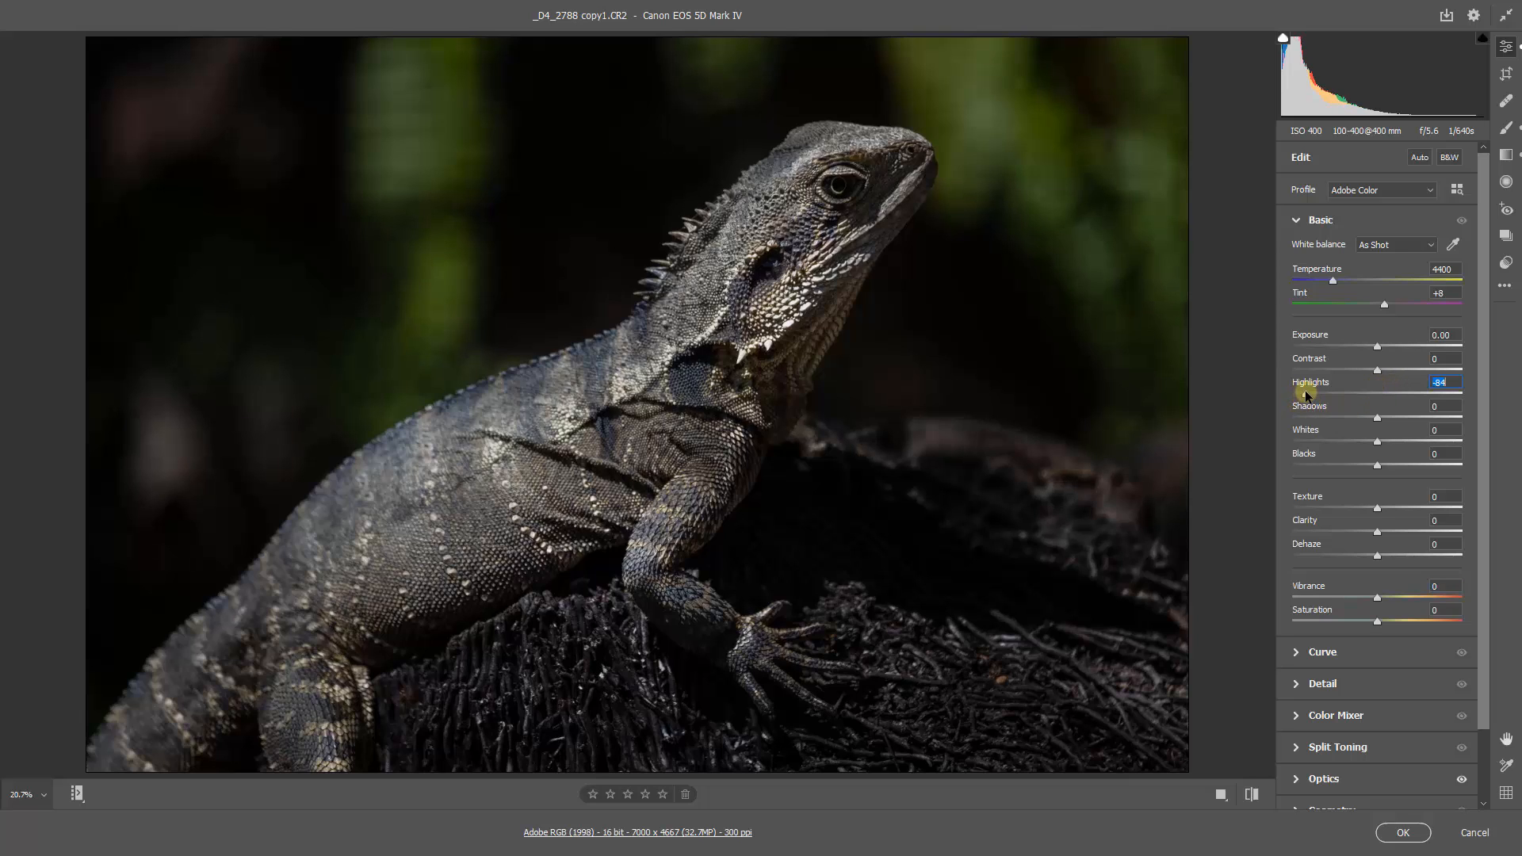
pyautogui.click(1449, 417)
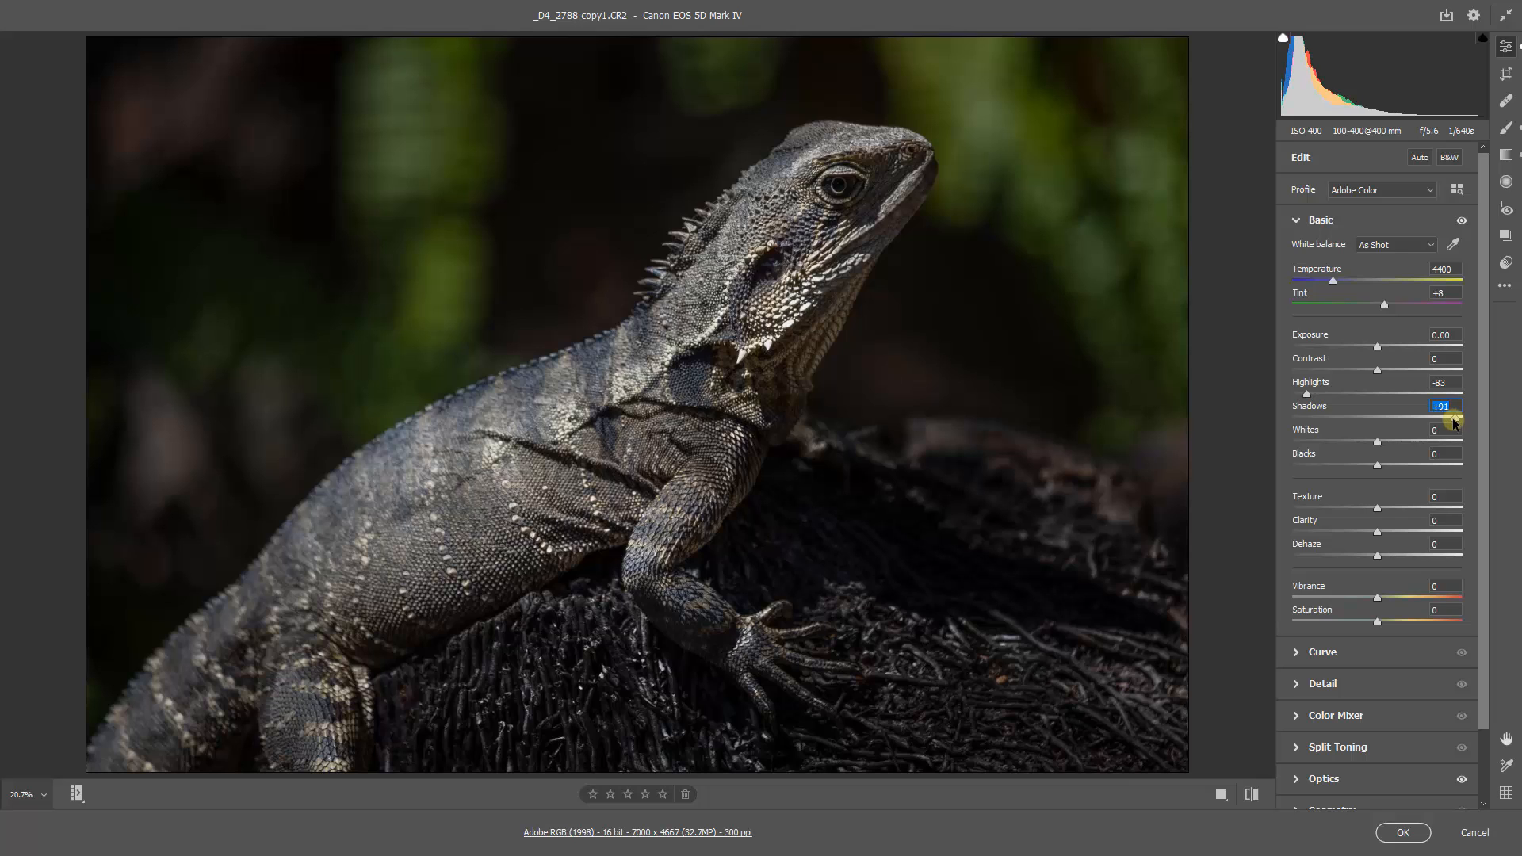
pyautogui.click(1456, 417)
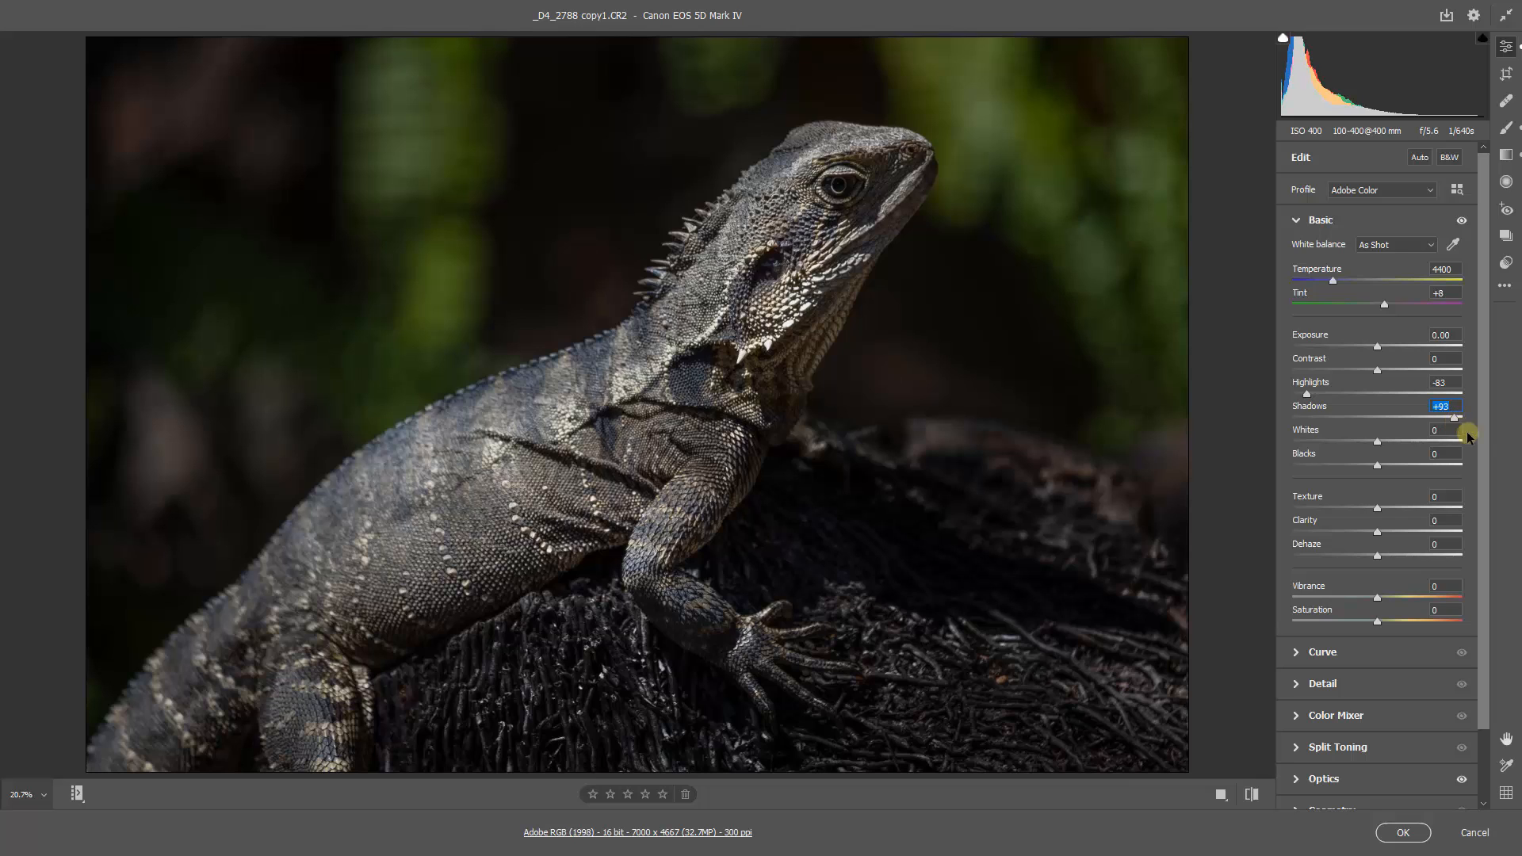
# Strengthen detail and colour in the copy with Clarity +66, Whites +38 and Vibrance +85
pyautogui.click(1430, 531)
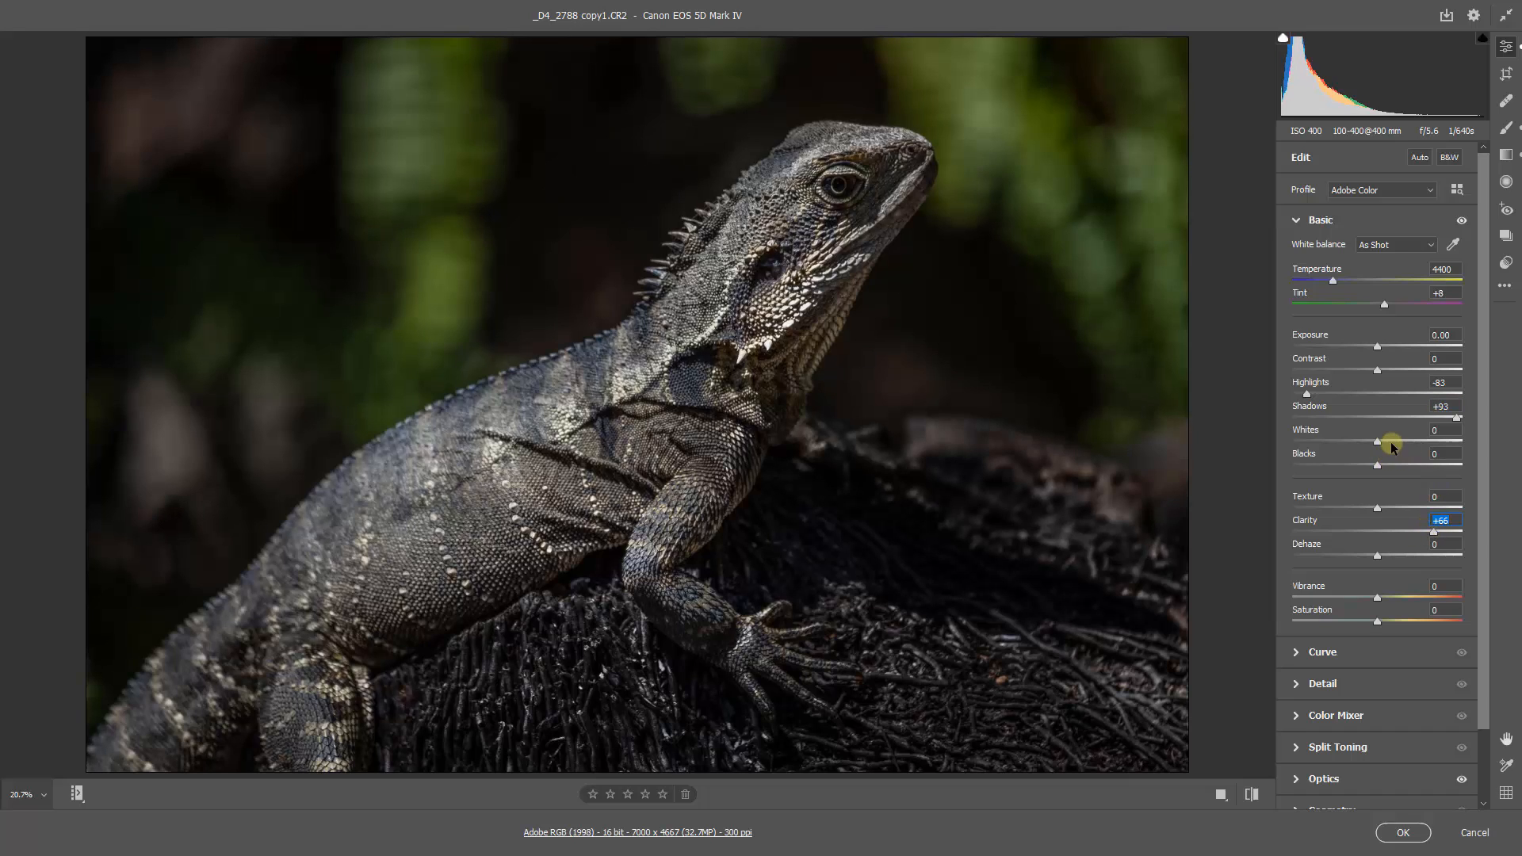
pyautogui.moveTo(1394, 442); pyautogui.dragTo(1412, 440)
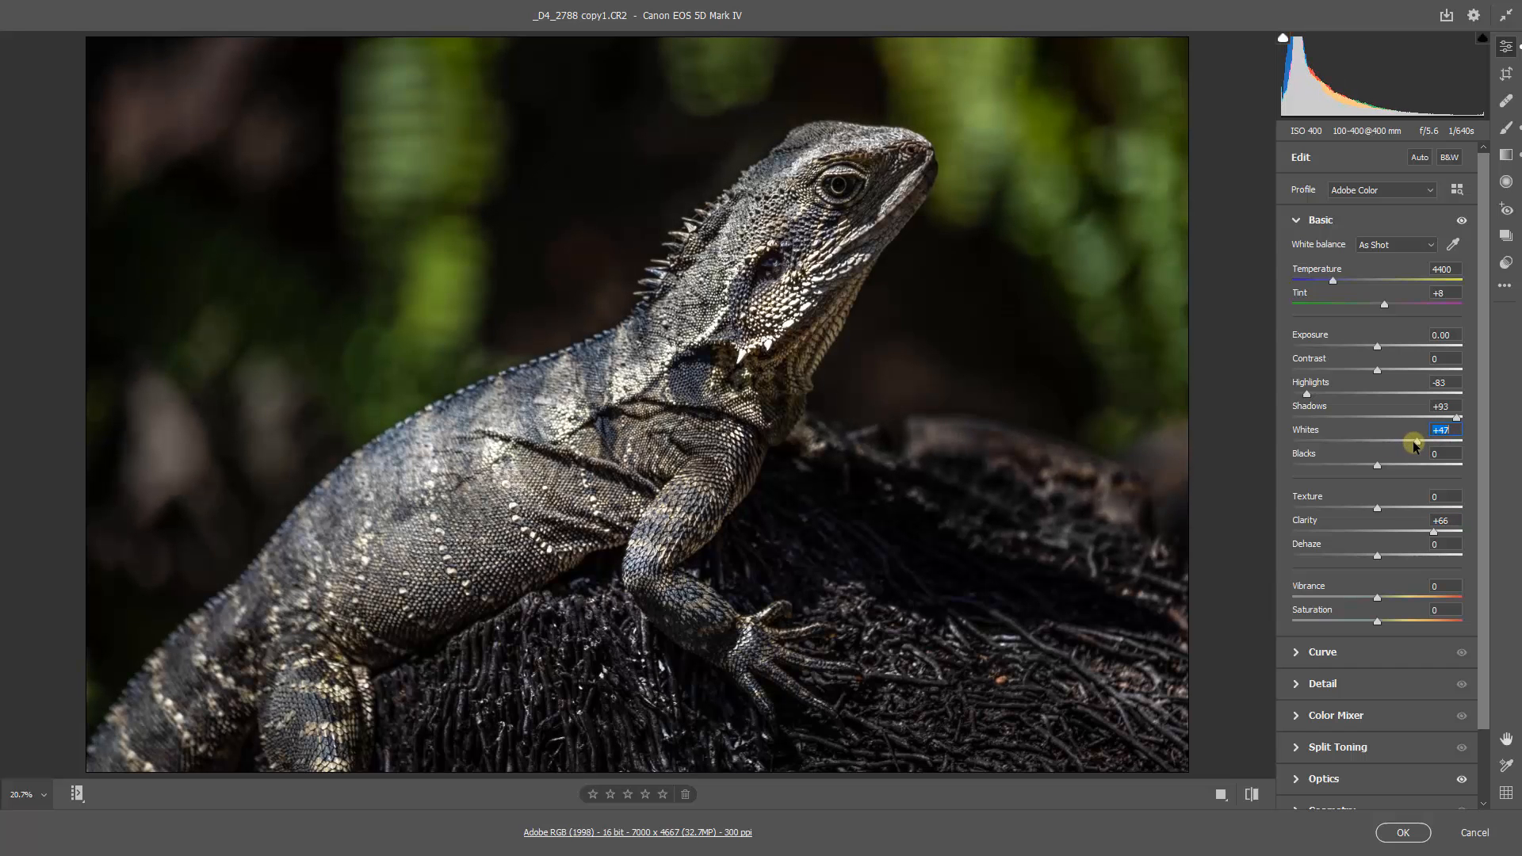
pyautogui.click(1443, 597)
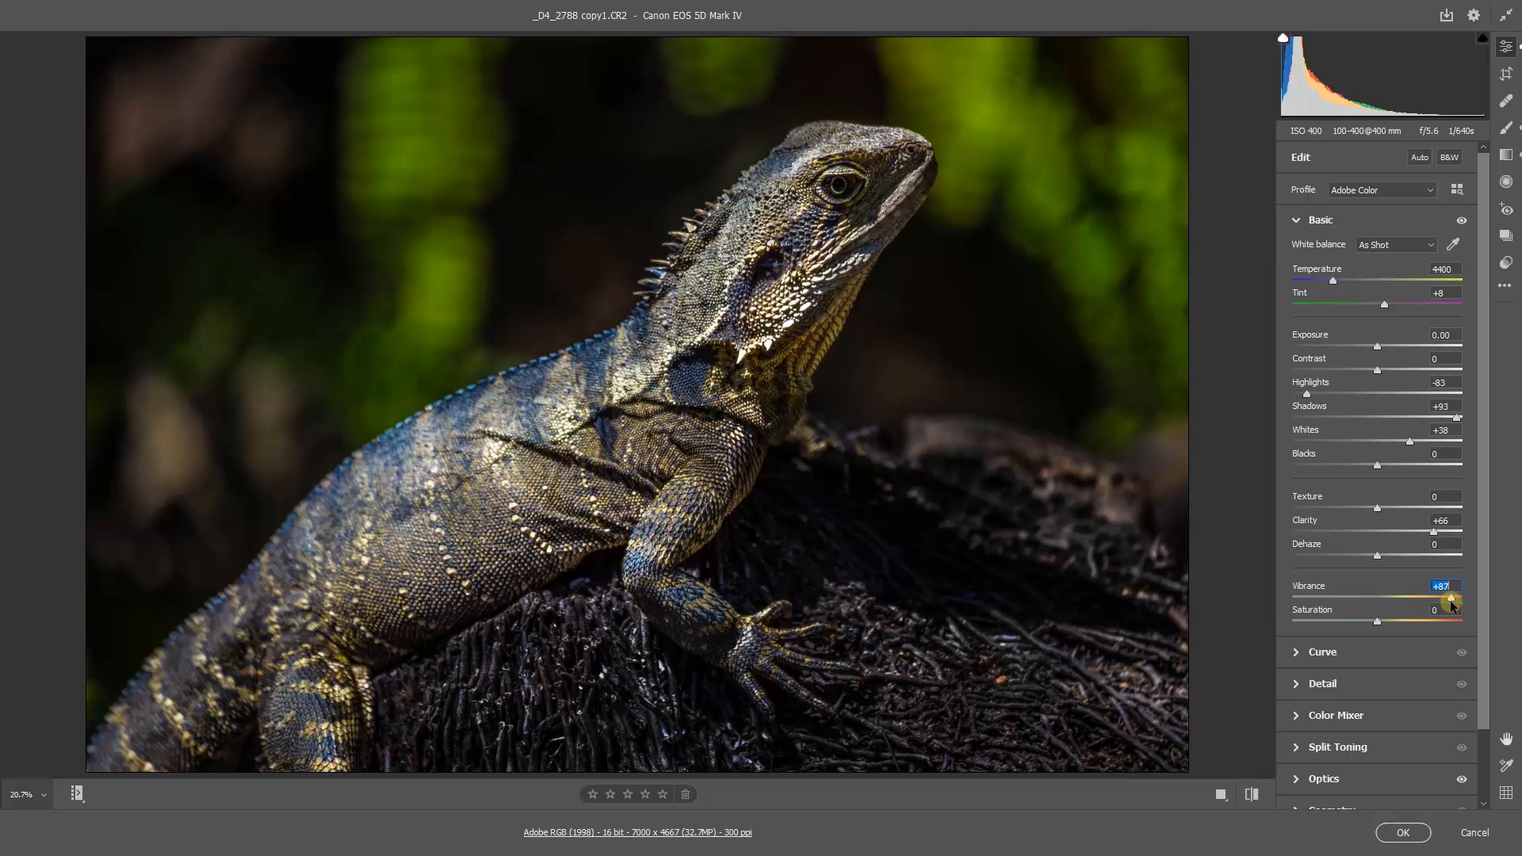
pyautogui.moveTo(1445, 601); pyautogui.dragTo(1448, 600)
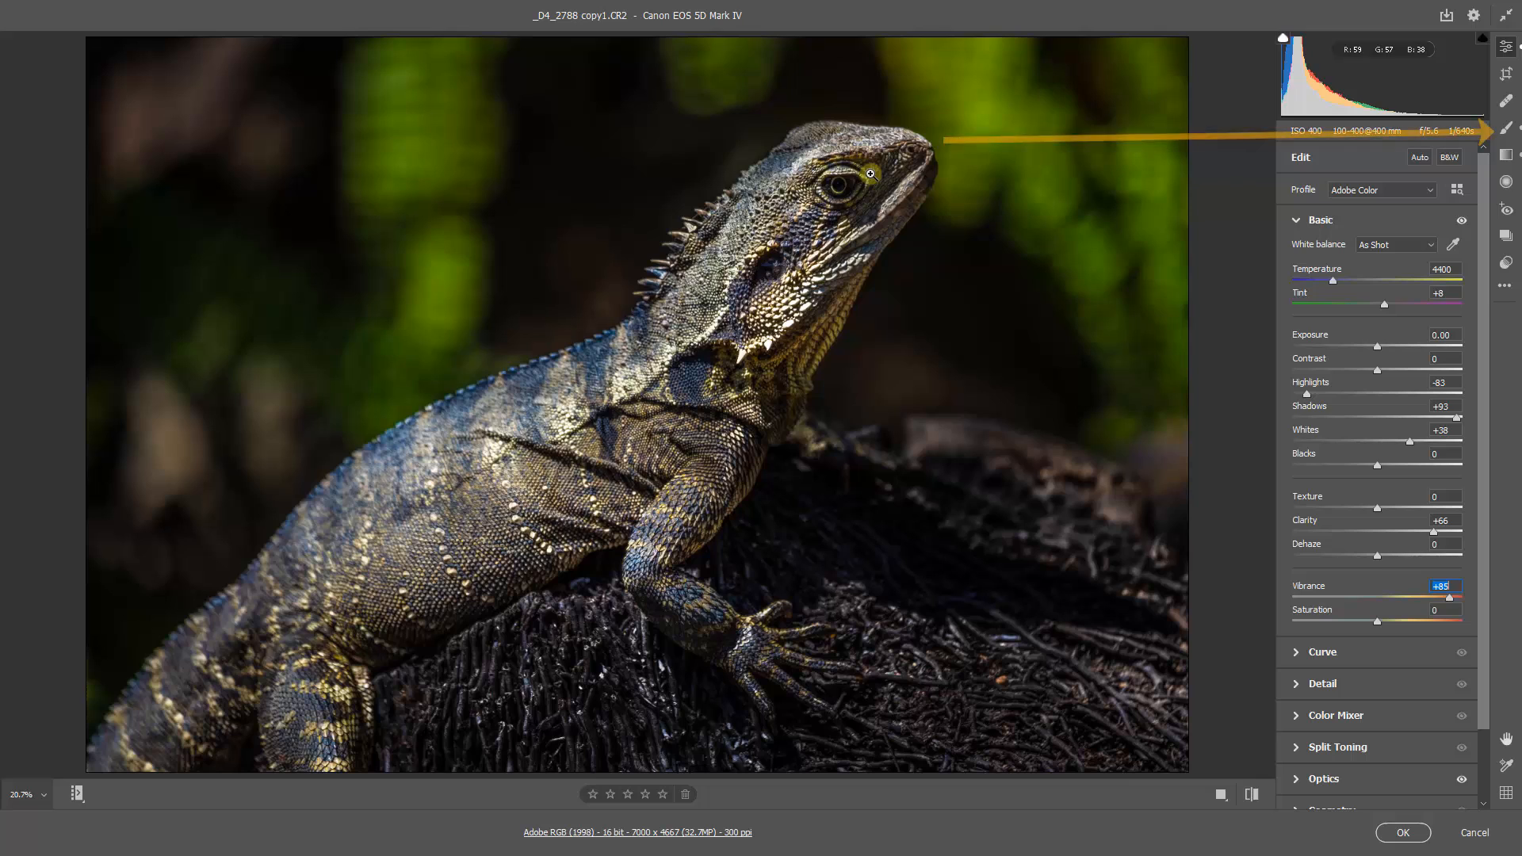
# Brighten the lizard's head by painting a new adjustment brush with Exposure +0.65, reducing the brush size to 5 and then 3
pyautogui.click(1506, 128)
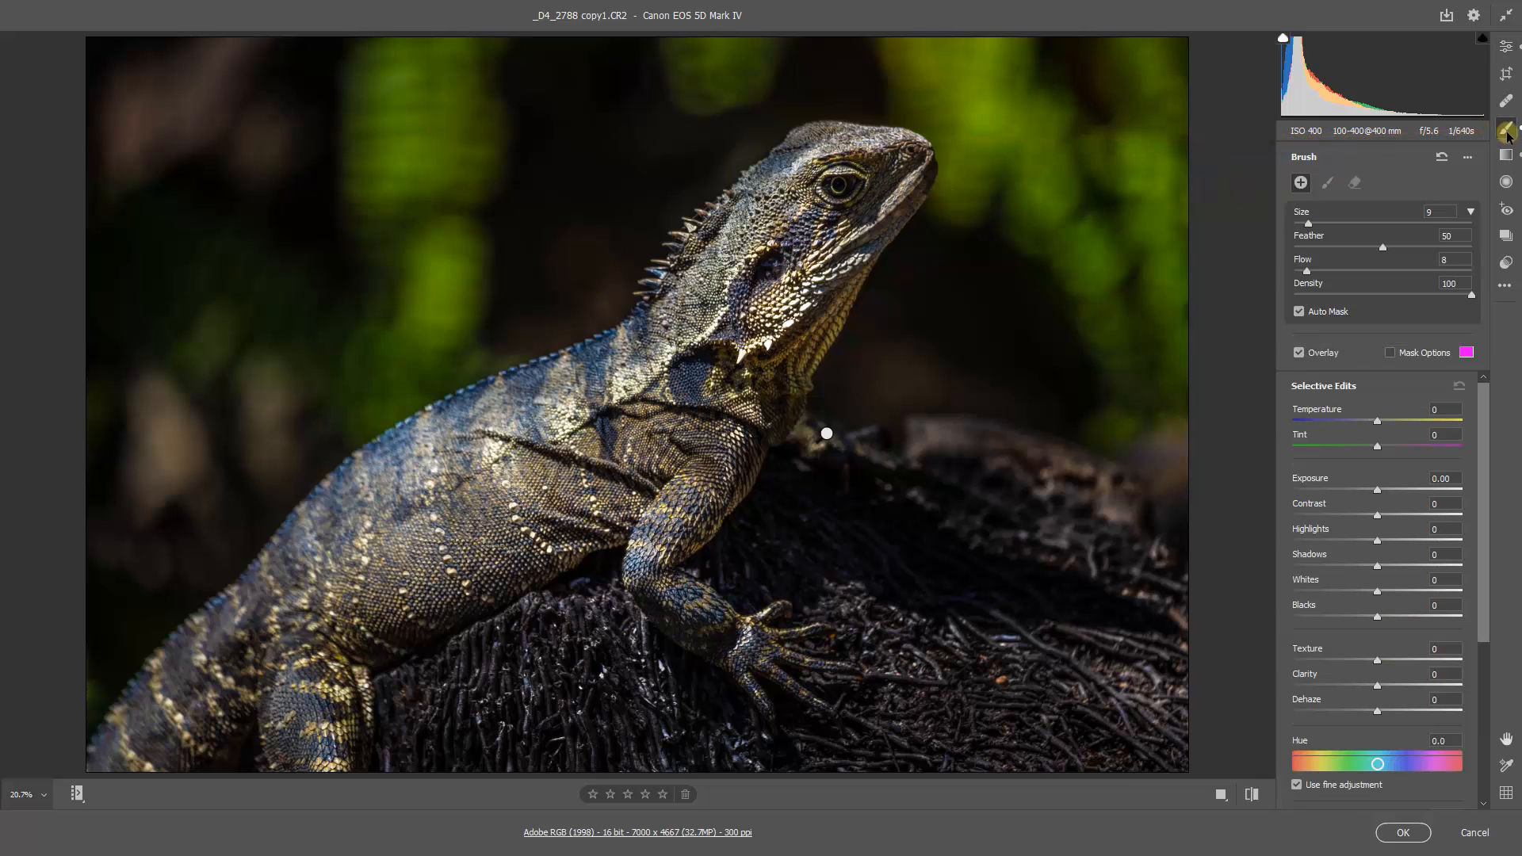
pyautogui.moveTo(1379, 493); pyautogui.dragTo(1390, 492)
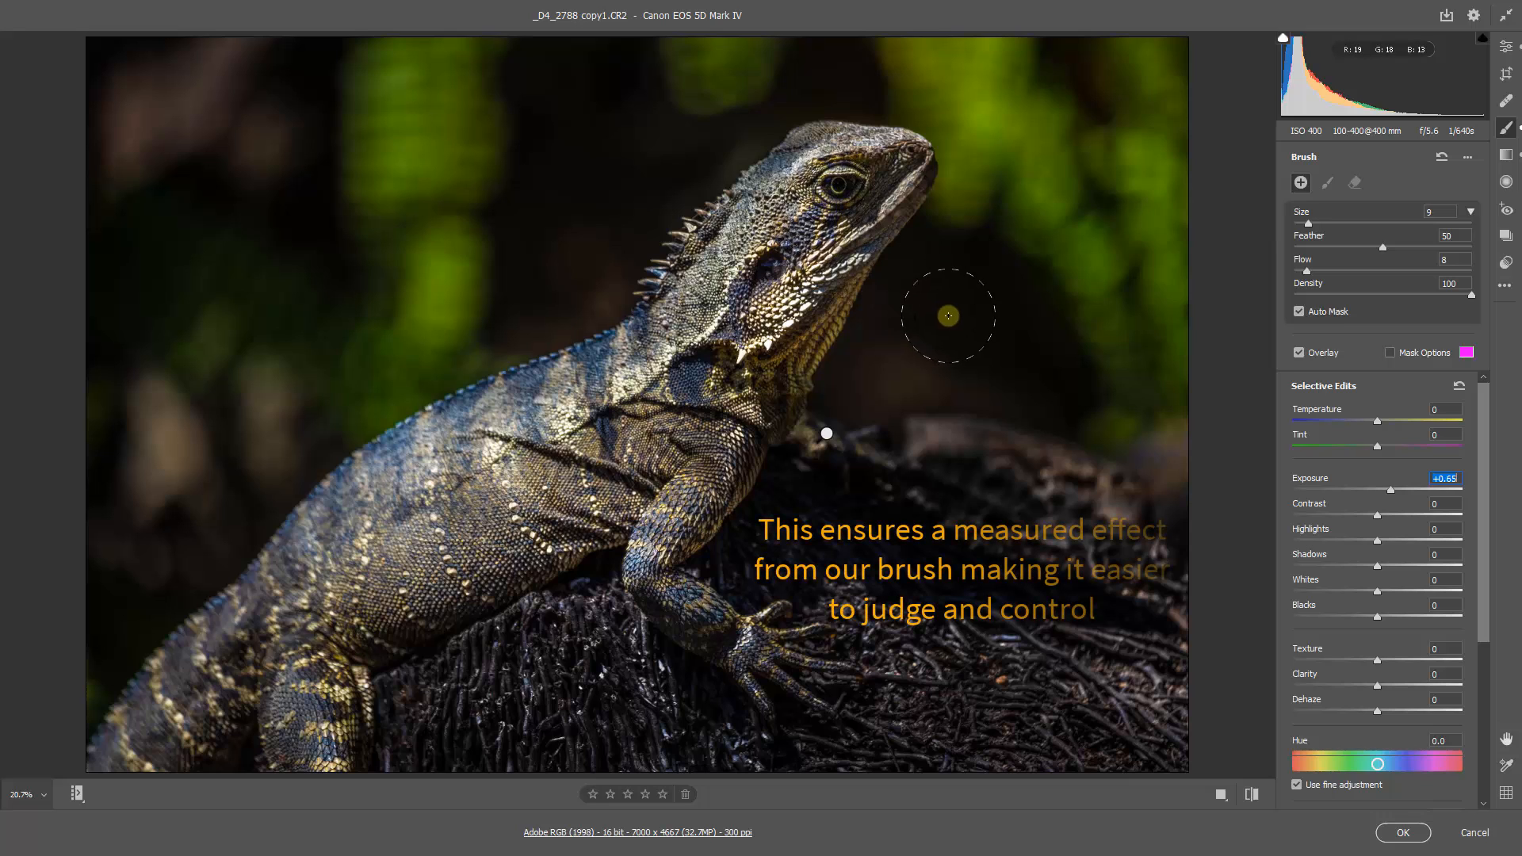
pyautogui.press('[')
pyautogui.press('[')
pyautogui.press('[')
pyautogui.press('[')
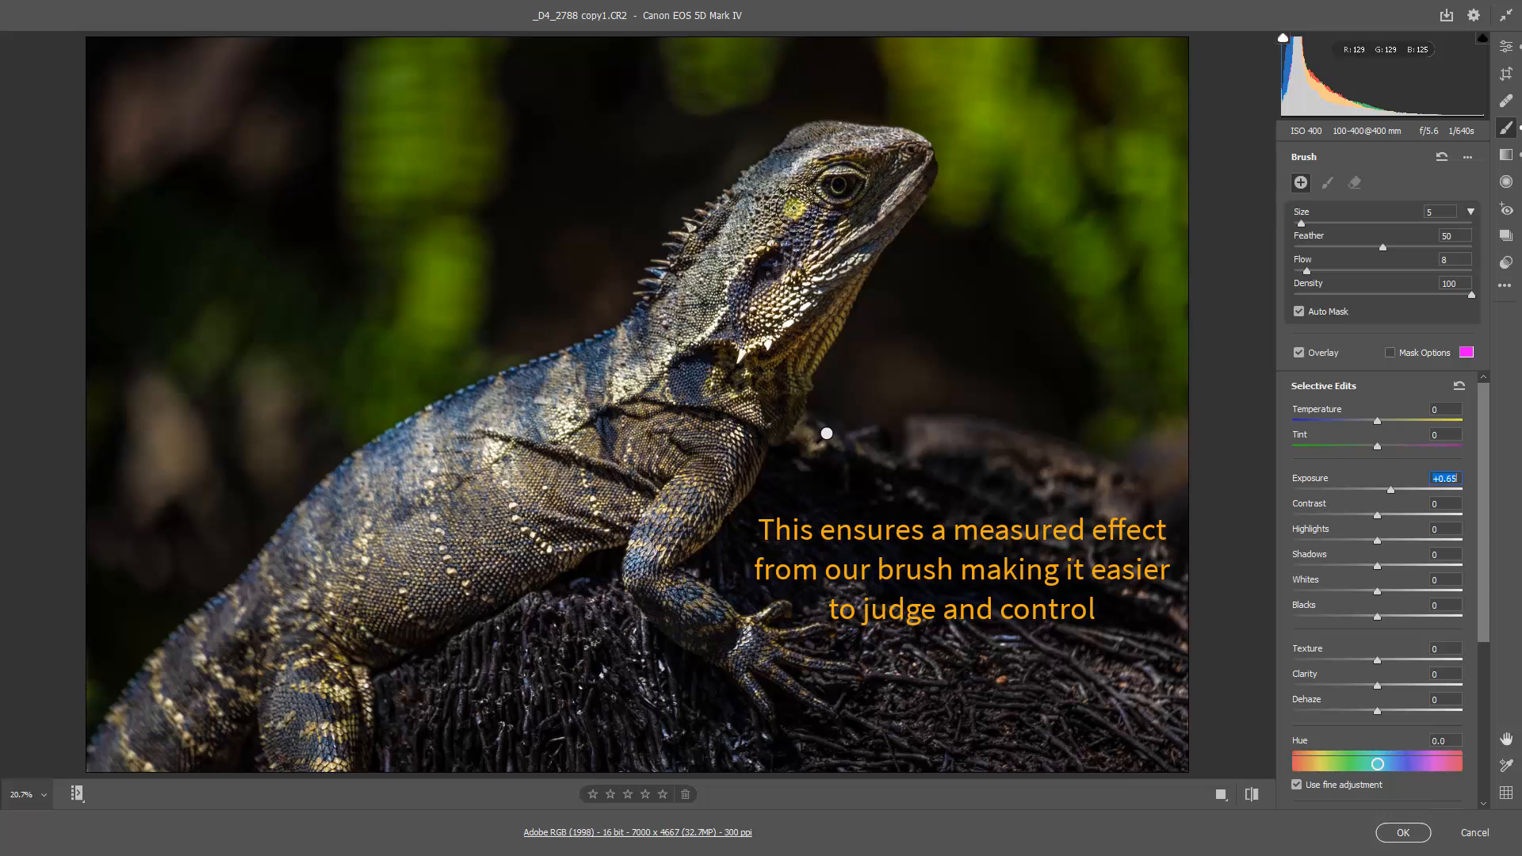
pyautogui.moveTo(793, 209)
pyautogui.mouseDown()
pyautogui.moveTo(863, 198)
pyautogui.moveTo(890, 163)
pyautogui.moveTo(816, 219)
pyautogui.moveTo(880, 179)
pyautogui.moveTo(841, 151)
pyautogui.moveTo(803, 166)
pyautogui.moveTo(881, 162)
pyautogui.moveTo(819, 166)
pyautogui.moveTo(787, 206)
pyautogui.moveTo(883, 189)
pyautogui.moveTo(848, 151)
pyautogui.moveTo(791, 214)
pyautogui.moveTo(849, 236)
pyautogui.moveTo(804, 253)
pyautogui.moveTo(821, 228)
pyautogui.moveTo(753, 298)
pyautogui.moveTo(757, 254)
pyautogui.moveTo(723, 292)
pyautogui.moveTo(674, 307)
pyautogui.moveTo(703, 344)
pyautogui.moveTo(840, 279)
pyautogui.moveTo(791, 365)
pyautogui.moveTo(880, 188)
pyautogui.moveTo(870, 226)
pyautogui.moveTo(806, 272)
pyautogui.moveTo(822, 231)
pyautogui.moveTo(785, 250)
pyautogui.moveTo(778, 234)
pyautogui.moveTo(809, 164)
pyautogui.moveTo(872, 153)
pyautogui.moveTo(781, 192)
pyautogui.moveTo(868, 195)
pyautogui.moveTo(725, 269)
pyautogui.moveTo(694, 363)
pyautogui.moveTo(768, 315)
pyautogui.moveTo(845, 157)
pyautogui.moveTo(834, 190)
pyautogui.moveTo(854, 188)
pyautogui.moveTo(825, 193)
pyautogui.moveTo(846, 262)
pyautogui.mouseUp()
pyautogui.press('[')
pyautogui.press('[')
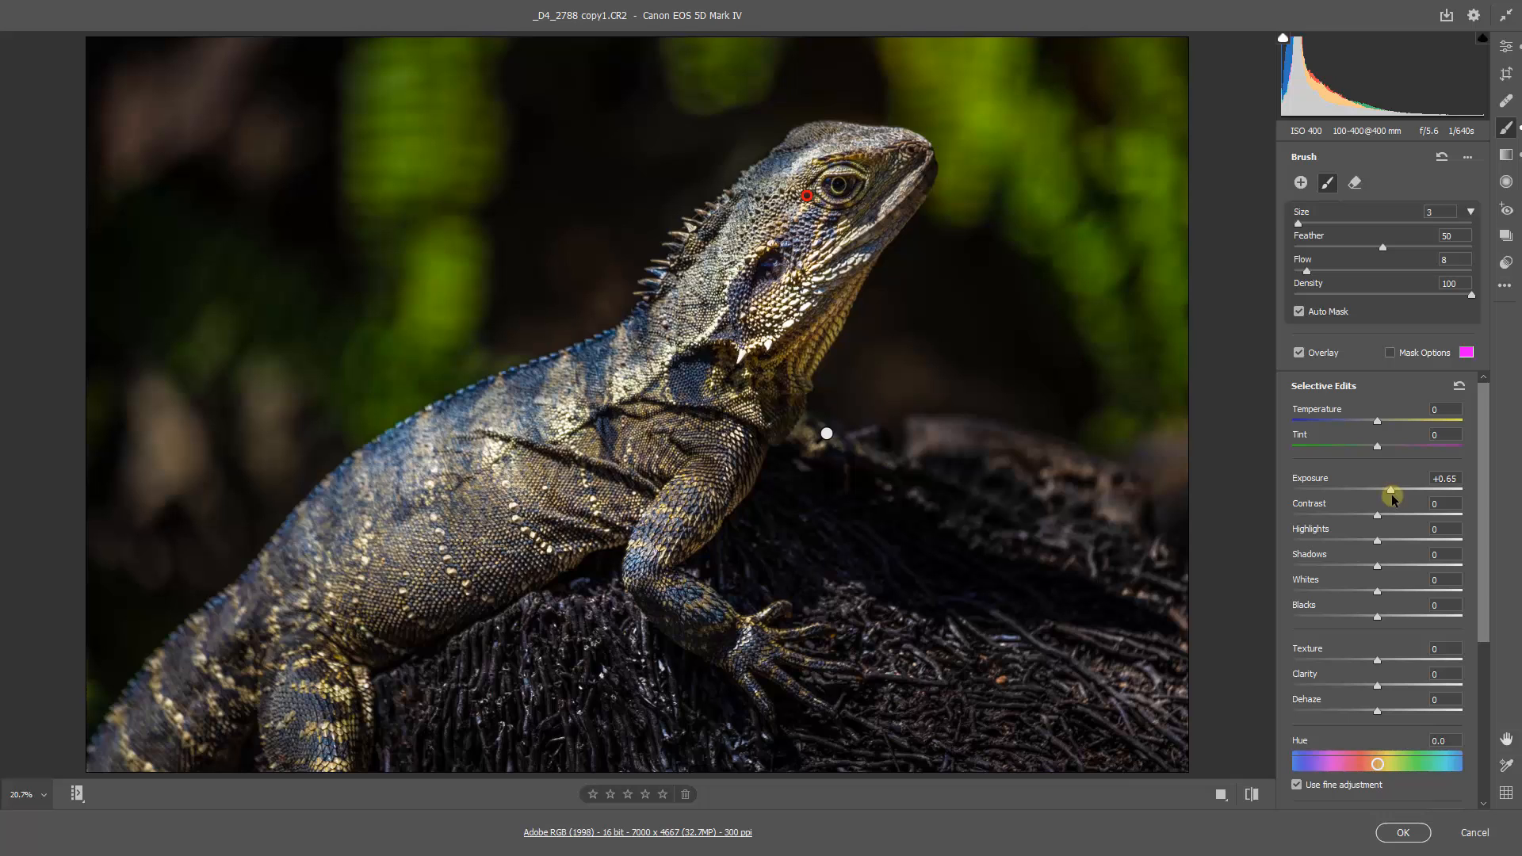
# Raise the Exposure of the head's brush adjustment to +4.00
pyautogui.click(1448, 479)
pyautogui.press('Up')
pyautogui.press('Up')
pyautogui.press('Up')
pyautogui.press('Up')
pyautogui.press('Up')
pyautogui.press('Up')
pyautogui.press('Up')
pyautogui.press('Up')
pyautogui.press('Up')
pyautogui.press('Up')
pyautogui.press('Up')
pyautogui.press('Up')
pyautogui.press('Up')
pyautogui.press('Up')
pyautogui.press('Up')
pyautogui.press('Up')
pyautogui.press('Up')
pyautogui.press('Up')
pyautogui.press('Up')
pyautogui.press('Up')
pyautogui.press('Up')
pyautogui.press('Up')
pyautogui.press('Up')
pyautogui.press('Up')
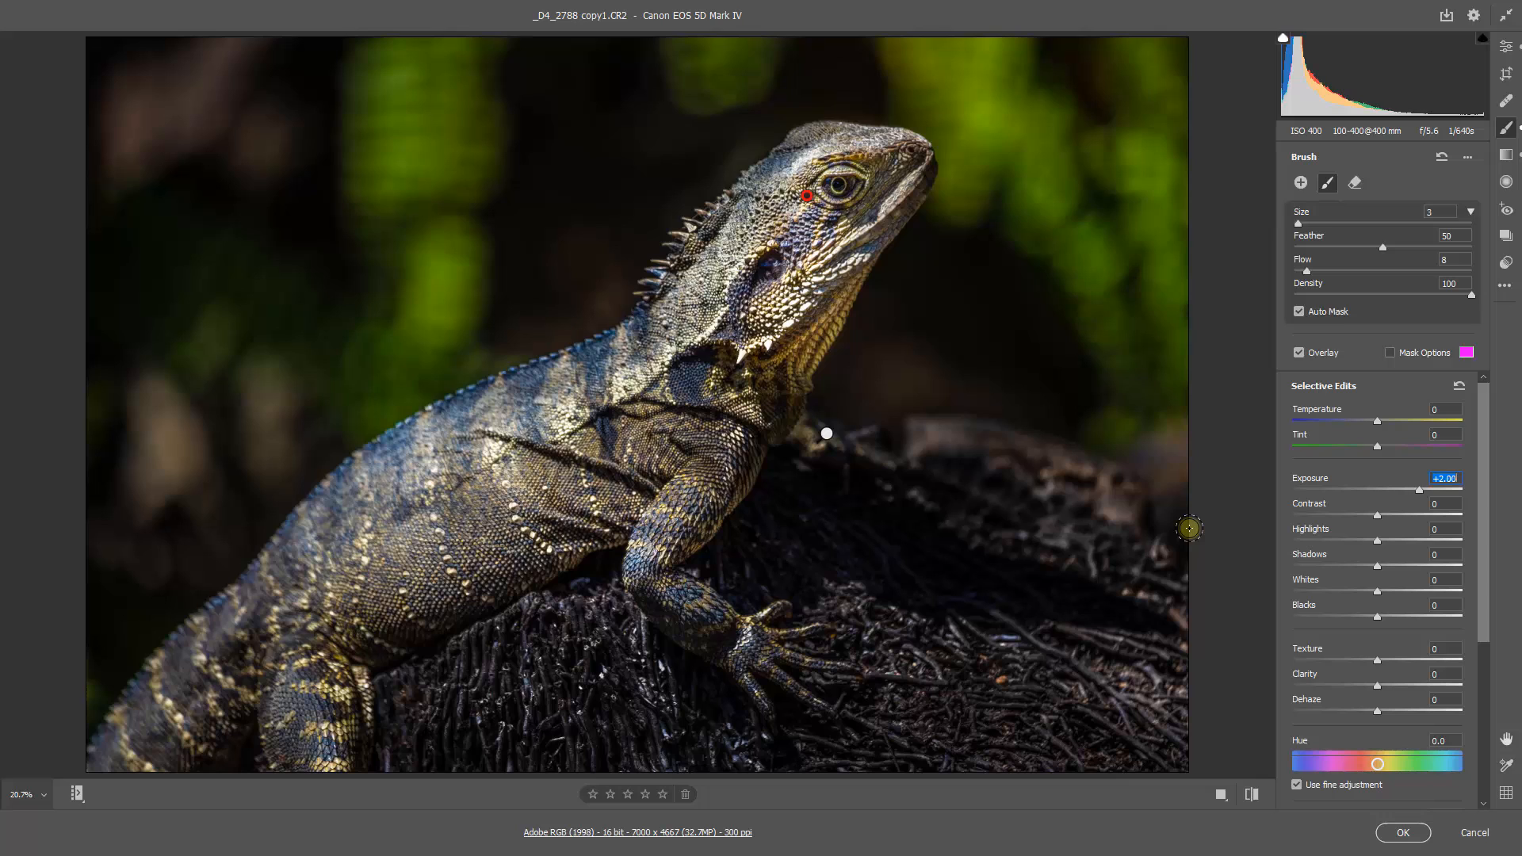
pyautogui.press('Up')
pyautogui.press('Up')
pyautogui.press('Up')
pyautogui.press('Up')
pyautogui.press('Up')
pyautogui.press('Up')
pyautogui.press('Up')
pyautogui.press('Up')
pyautogui.press('Up')
pyautogui.press('Up')
pyautogui.press('Up')
pyautogui.press('Up')
pyautogui.press('Up')
pyautogui.press('Up')
pyautogui.press('Up')
pyautogui.press('Up')
pyautogui.press('Up')
pyautogui.press('Up')
pyautogui.press('Up')
pyautogui.press('Up')
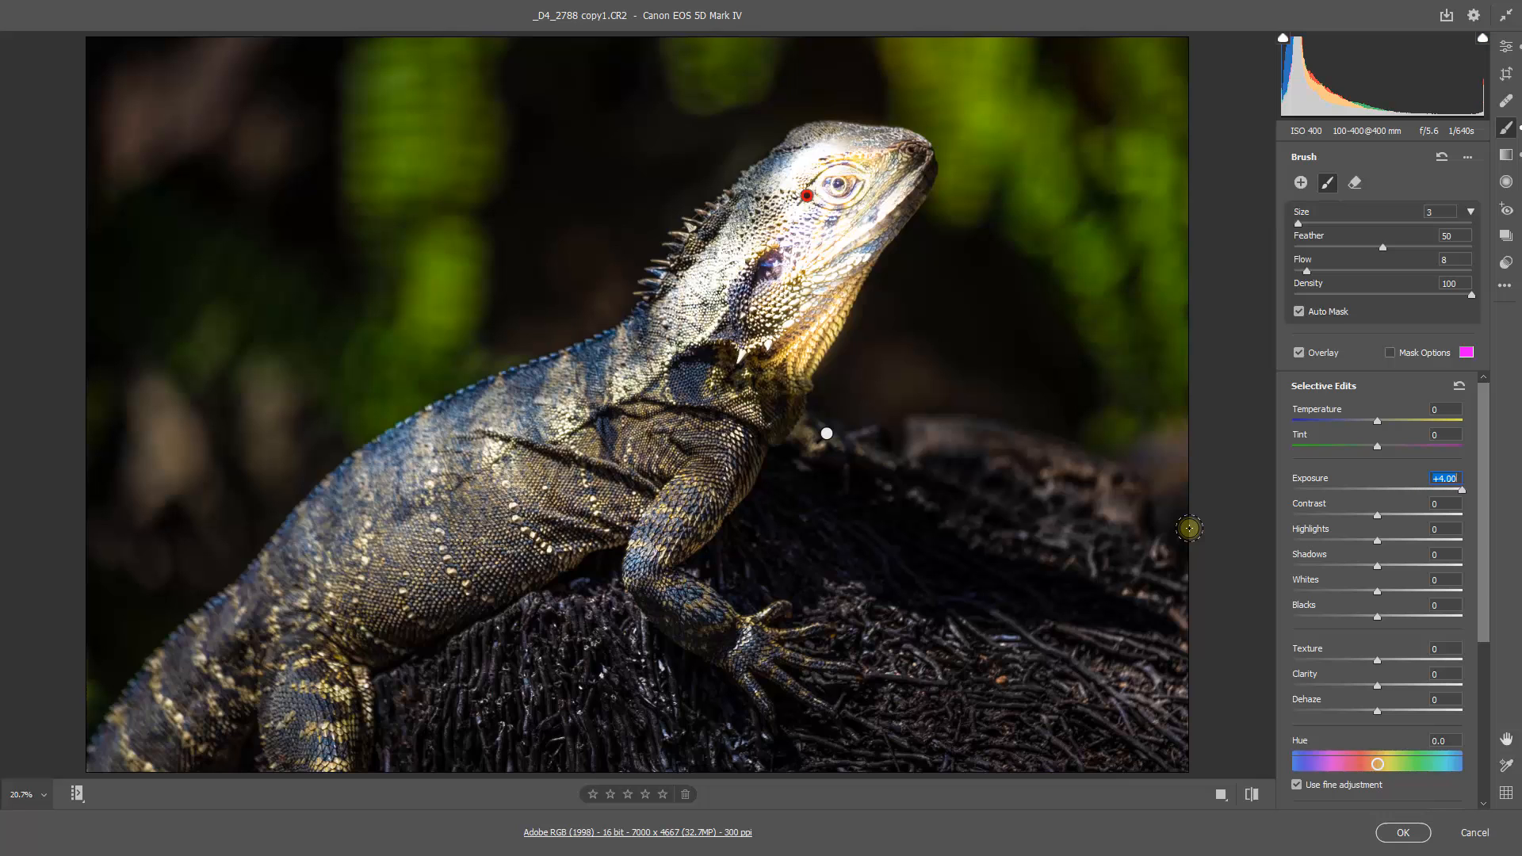
# Lower the Exposure of the head's brush adjustment to +0.90
pyautogui.press('Down')
pyautogui.press('Down')
pyautogui.press('Down')
pyautogui.press('Down')
pyautogui.press('Down')
pyautogui.press('Down')
pyautogui.press('Down')
pyautogui.press('Down')
pyautogui.press('Down')
pyautogui.press('Down')
pyautogui.press('Down')
pyautogui.press('Down')
pyautogui.press('Down')
pyautogui.press('Down')
pyautogui.press('Down')
pyautogui.press('Down')
pyautogui.press('Down')
pyautogui.press('Down')
pyautogui.press('Down')
pyautogui.press('Down')
pyautogui.press('Down')
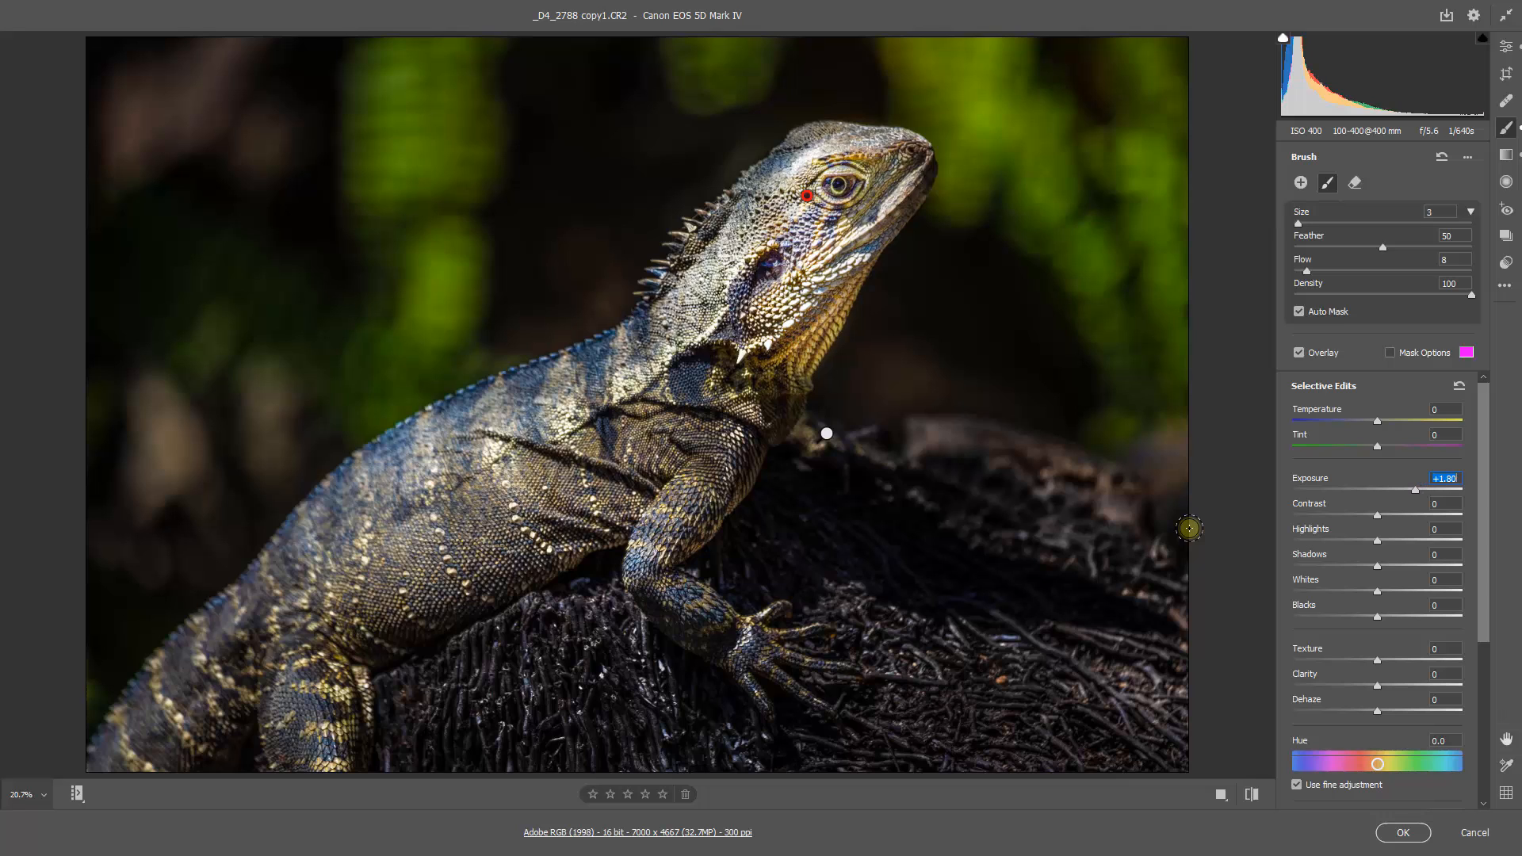
pyautogui.press('Down')
pyautogui.press('Down')
pyautogui.press('Down')
pyautogui.press('Down')
pyautogui.press('Down')
pyautogui.press('Down')
pyautogui.press('Down')
pyautogui.press('Down')
pyautogui.press('Down')
pyautogui.press('Down')
pyautogui.press('Down')
pyautogui.press('Down')
pyautogui.press('Down')
pyautogui.press('Down')
pyautogui.press('Down')
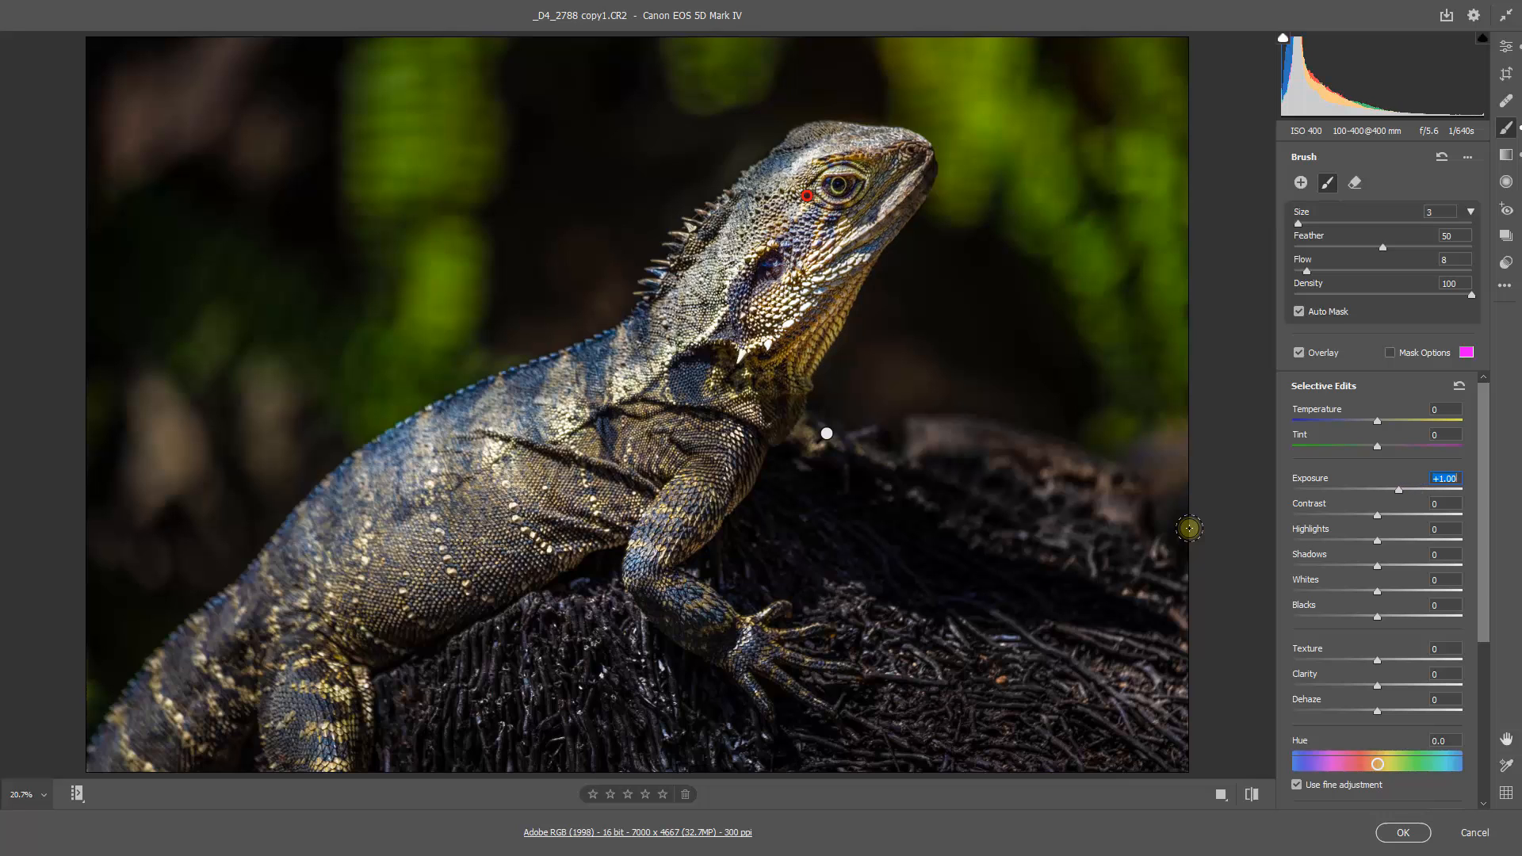
pyautogui.press('Down')
pyautogui.press('Down')
pyautogui.press('Down')
pyautogui.press('Down')
pyautogui.press('Down')
pyautogui.press('Down')
pyautogui.press('Down')
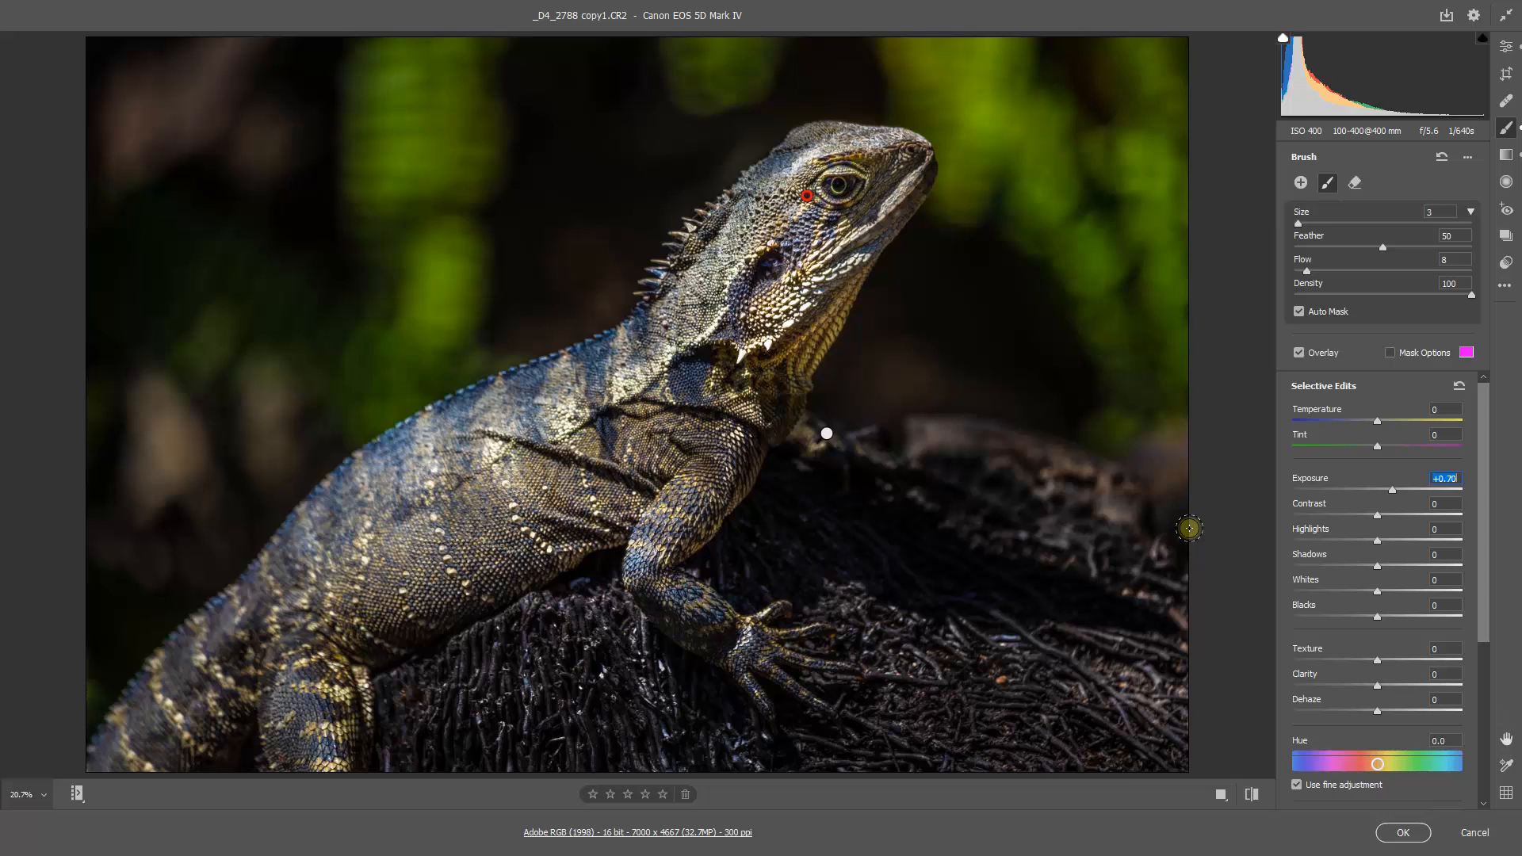
pyautogui.press('Down')
pyautogui.press('Up')
pyautogui.press('Up')
pyautogui.press('Up')
pyautogui.press('Up')
pyautogui.press('Up')
pyautogui.press('Up')
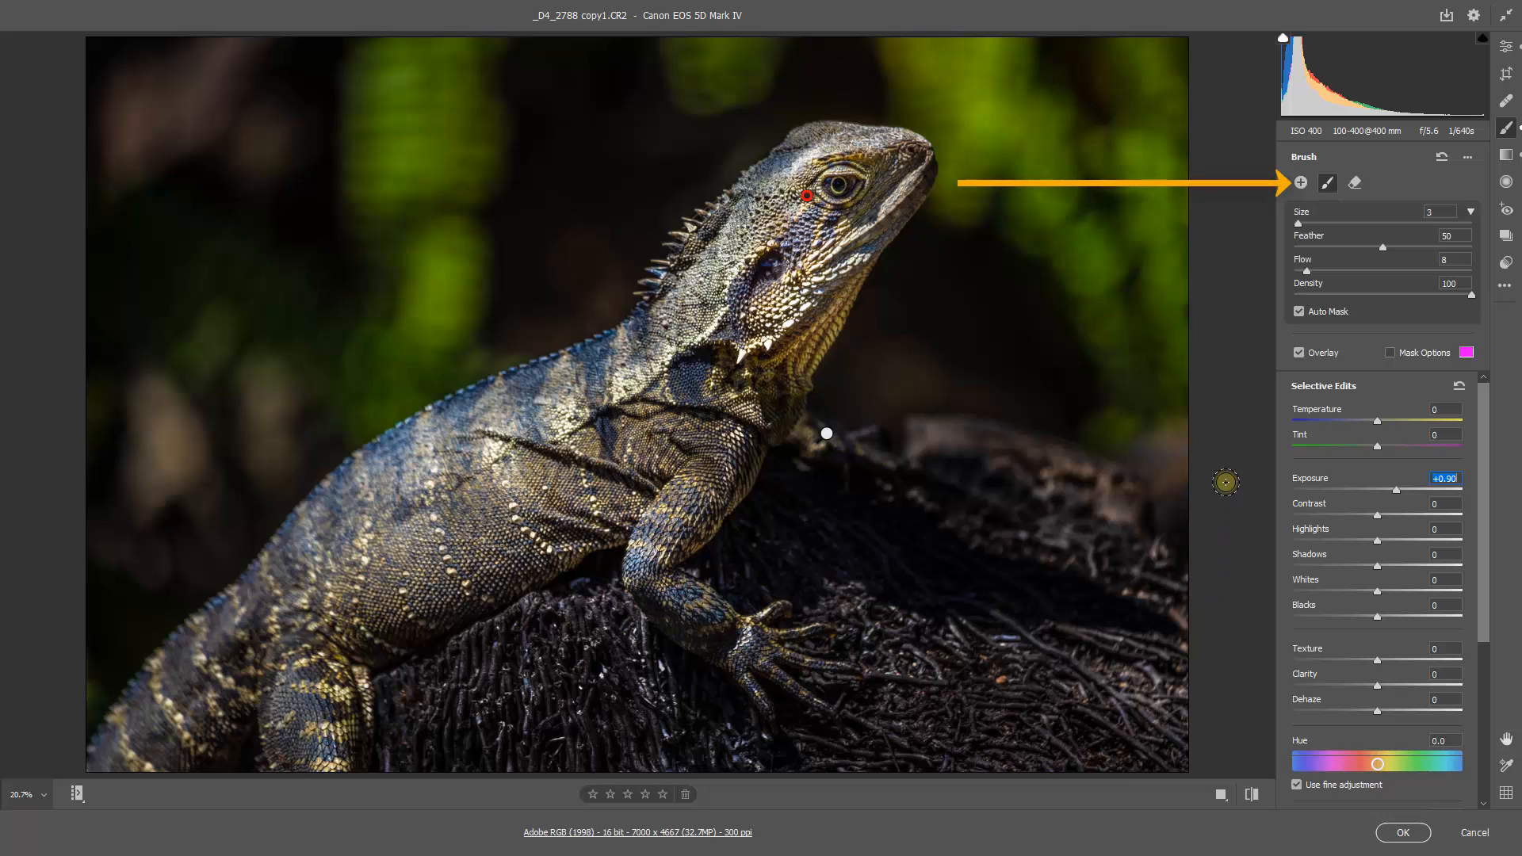
# Darken the lizard's body by painting a new adjustment brush over it with Size 9 and Exposure -1.30
pyautogui.click(1300, 184)
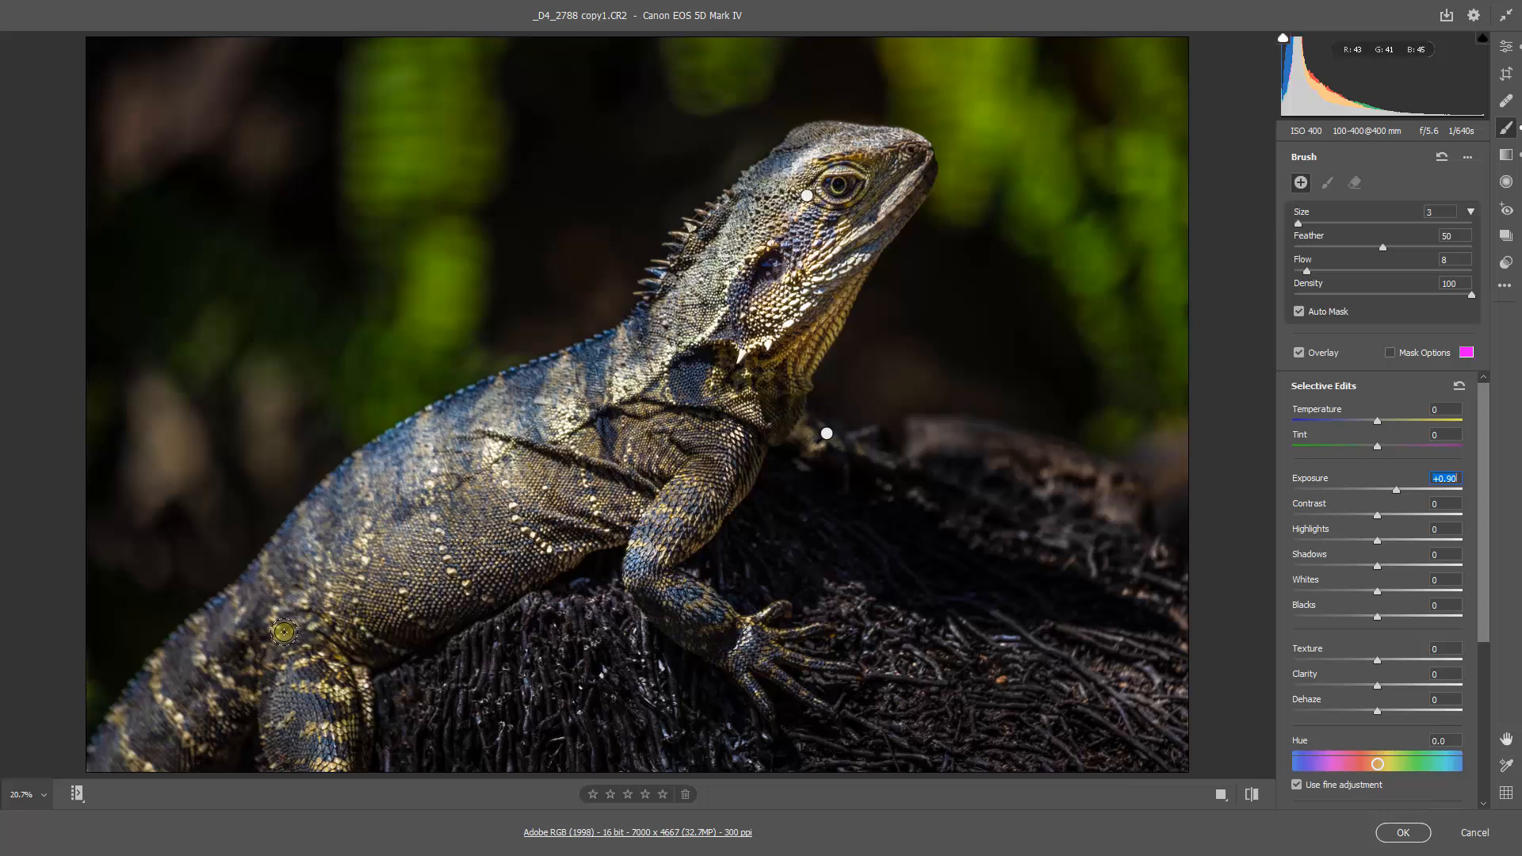
pyautogui.press(']')
pyautogui.press(']')
pyautogui.press(']')
pyautogui.press(']')
pyautogui.press(']')
pyautogui.press(']')
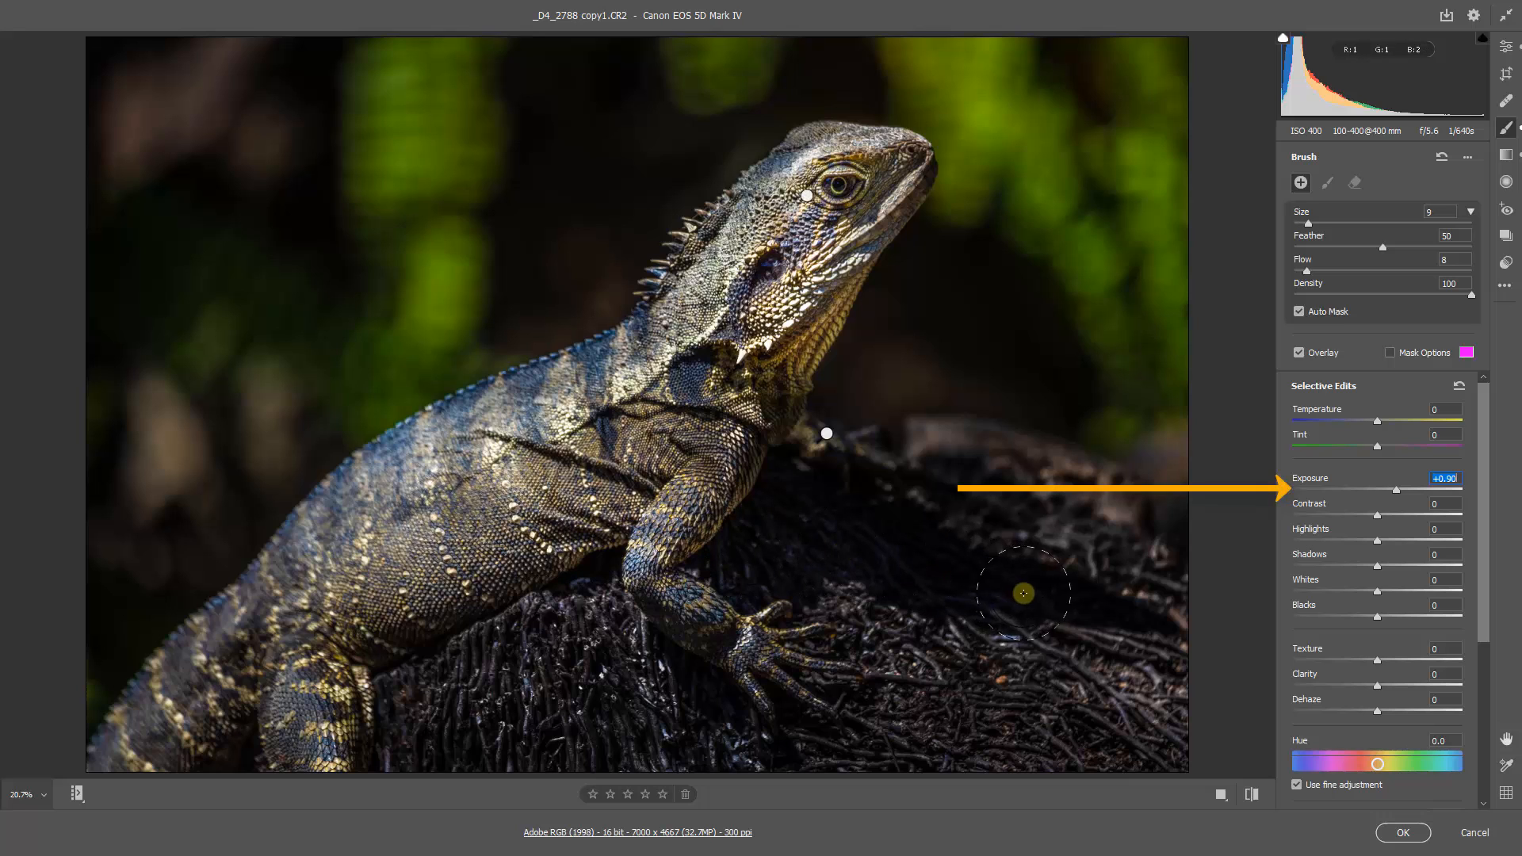
pyautogui.moveTo(1397, 490); pyautogui.dragTo(1347, 495)
pyautogui.moveTo(606, 437)
pyautogui.mouseDown()
pyautogui.moveTo(504, 450)
pyautogui.moveTo(523, 436)
pyautogui.moveTo(450, 464)
pyautogui.moveTo(270, 600)
pyautogui.moveTo(462, 461)
pyautogui.moveTo(492, 490)
pyautogui.moveTo(276, 637)
pyautogui.moveTo(571, 501)
pyautogui.moveTo(450, 579)
pyautogui.moveTo(356, 609)
pyautogui.moveTo(200, 723)
pyautogui.moveTo(209, 685)
pyautogui.moveTo(311, 760)
pyautogui.mouseUp()
pyautogui.moveTo(361, 531)
pyautogui.mouseDown()
pyautogui.moveTo(472, 432)
pyautogui.moveTo(683, 355)
pyautogui.mouseUp()
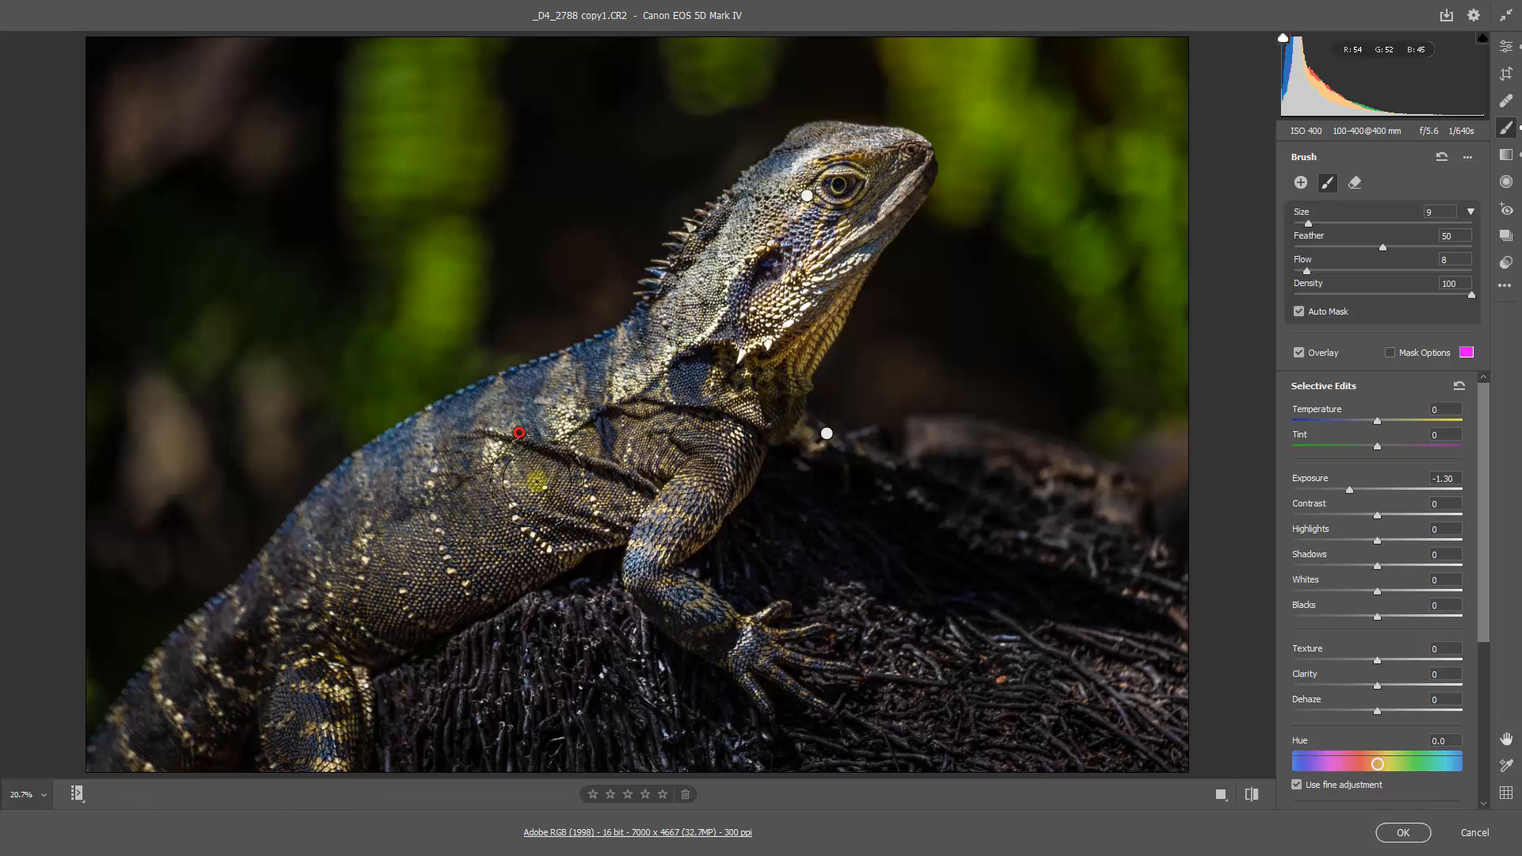
pyautogui.moveTo(349, 619)
pyautogui.mouseDown()
pyautogui.moveTo(634, 459)
pyautogui.moveTo(328, 629)
pyautogui.moveTo(646, 443)
pyautogui.moveTo(635, 380)
pyautogui.moveTo(496, 514)
pyautogui.moveTo(582, 440)
pyautogui.moveTo(319, 632)
pyautogui.moveTo(252, 736)
pyautogui.mouseUp()
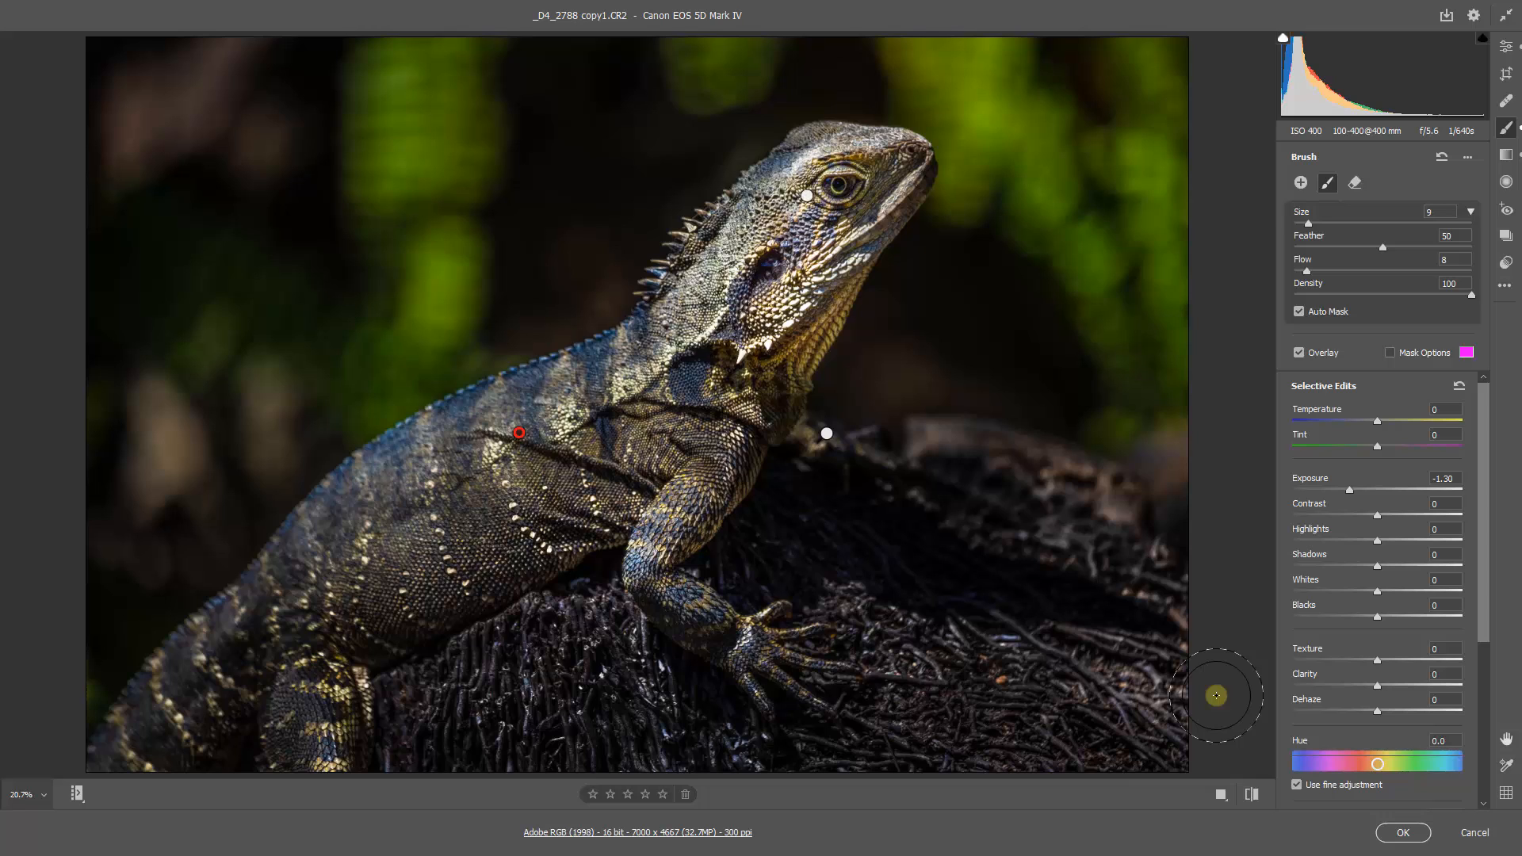
# Sharpen the copy's detail with Masking 84 and a Sharpening amount of 125
pyautogui.press('e')
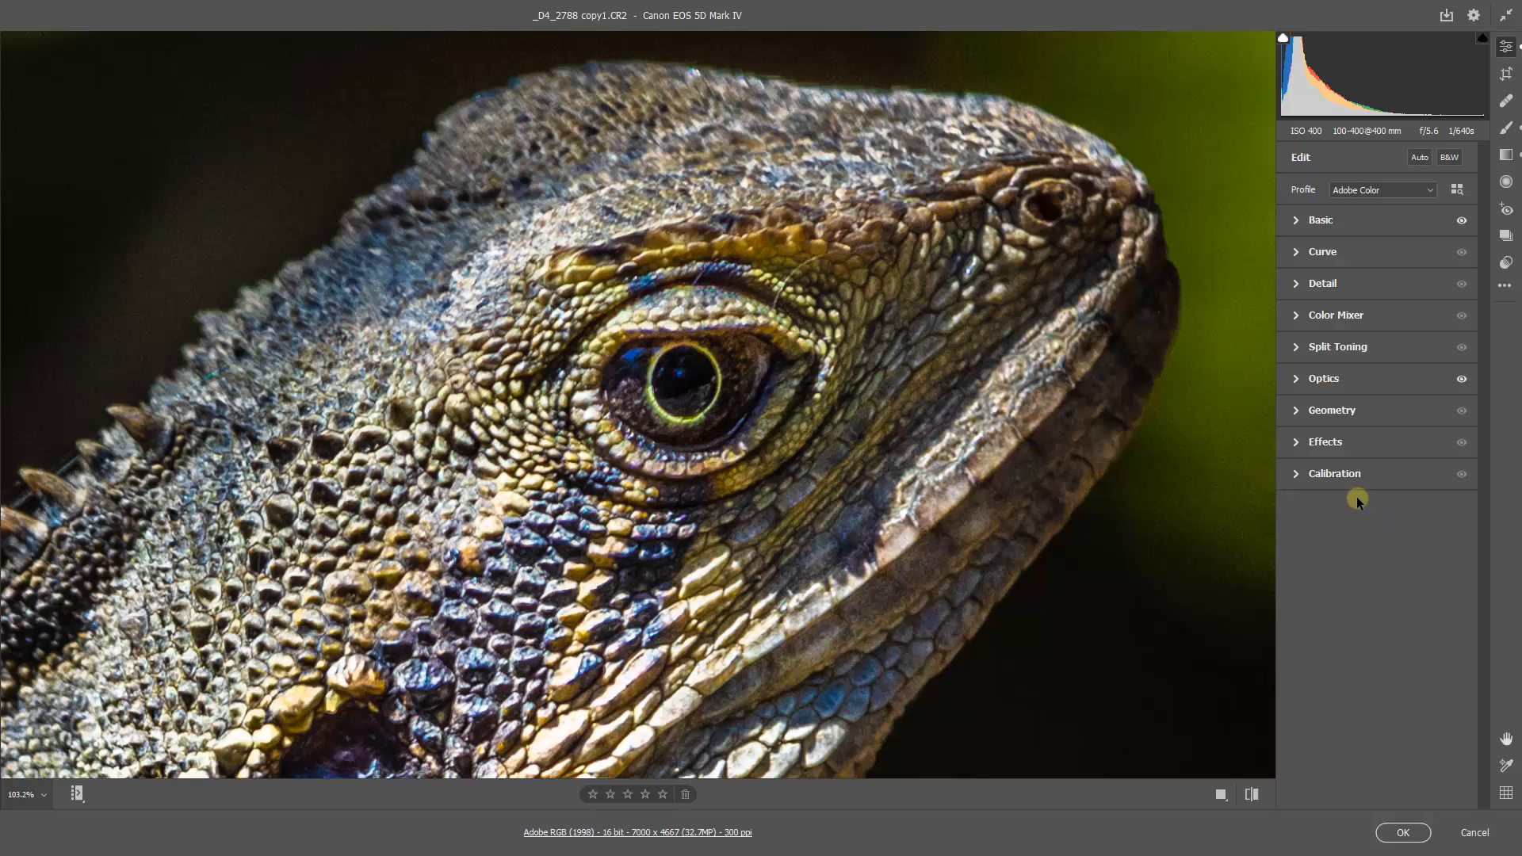
pyautogui.click(1297, 284)
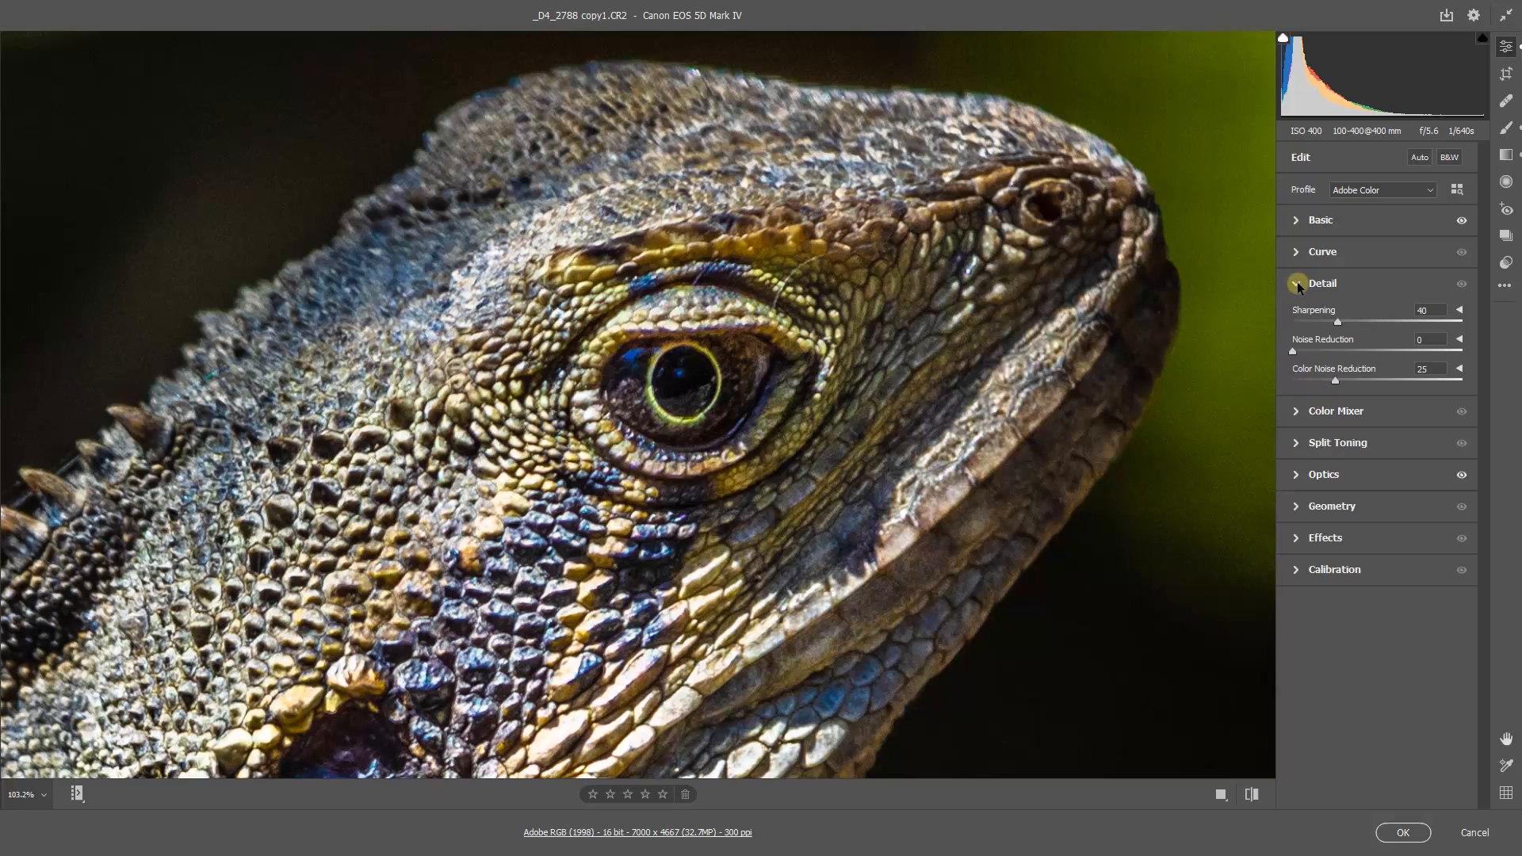
pyautogui.click(1458, 312)
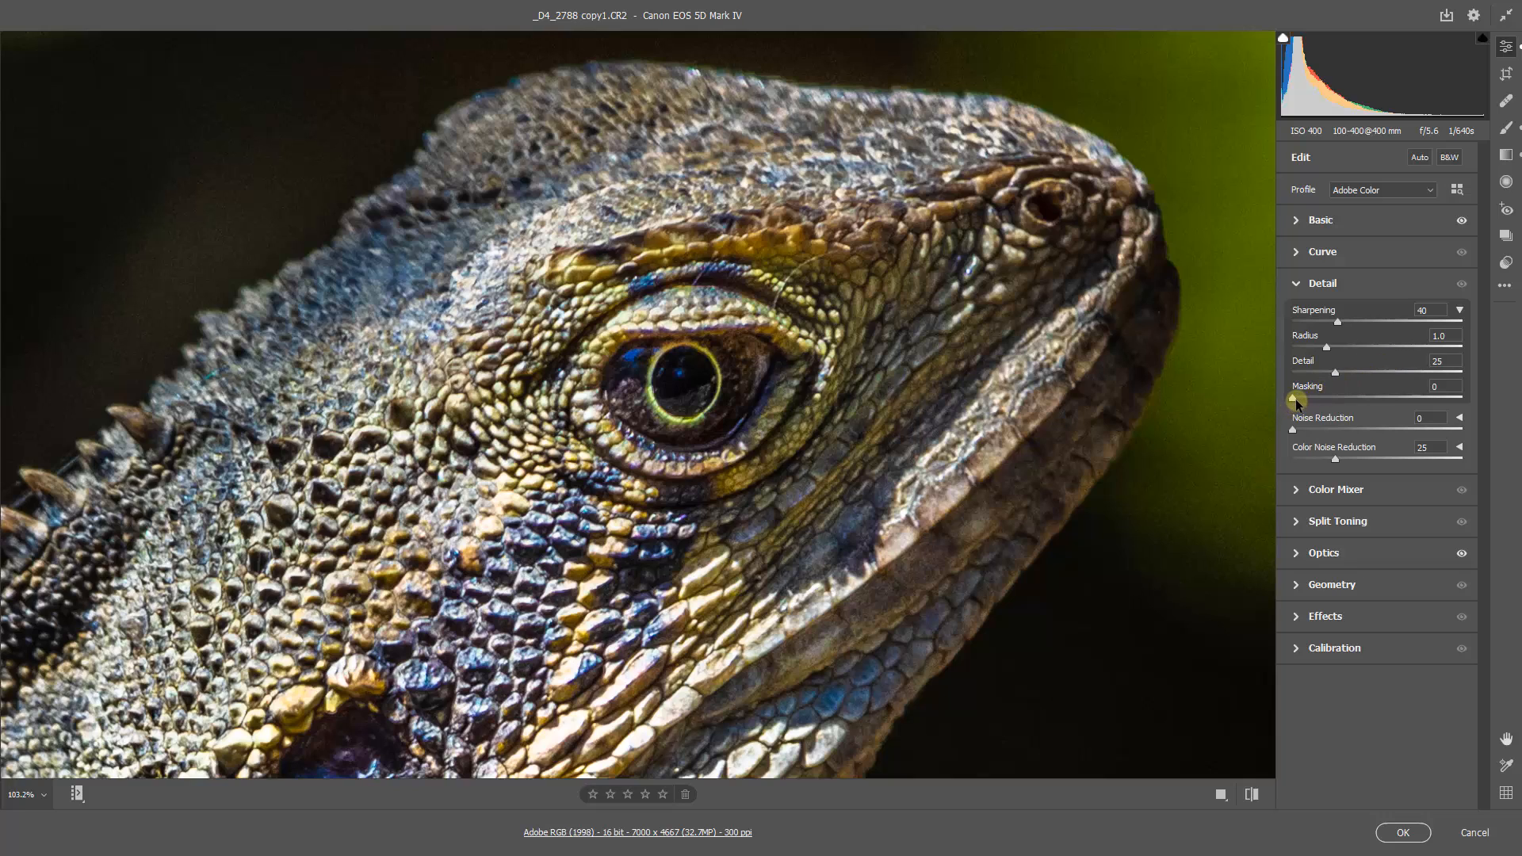
pyautogui.press('alt')
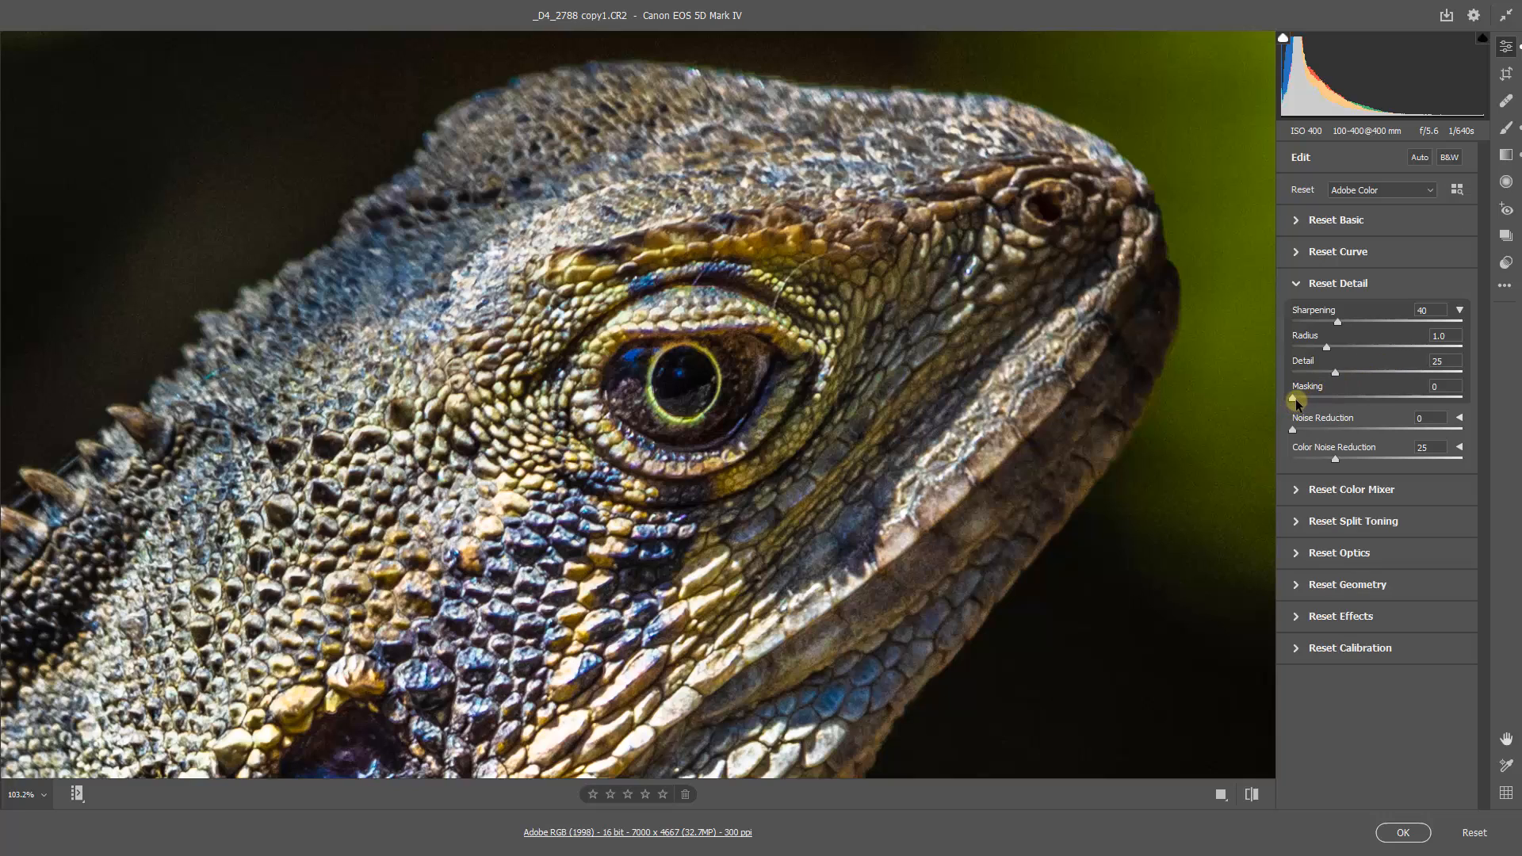
pyautogui.moveTo(1292, 398); pyautogui.dragTo(1428, 405)
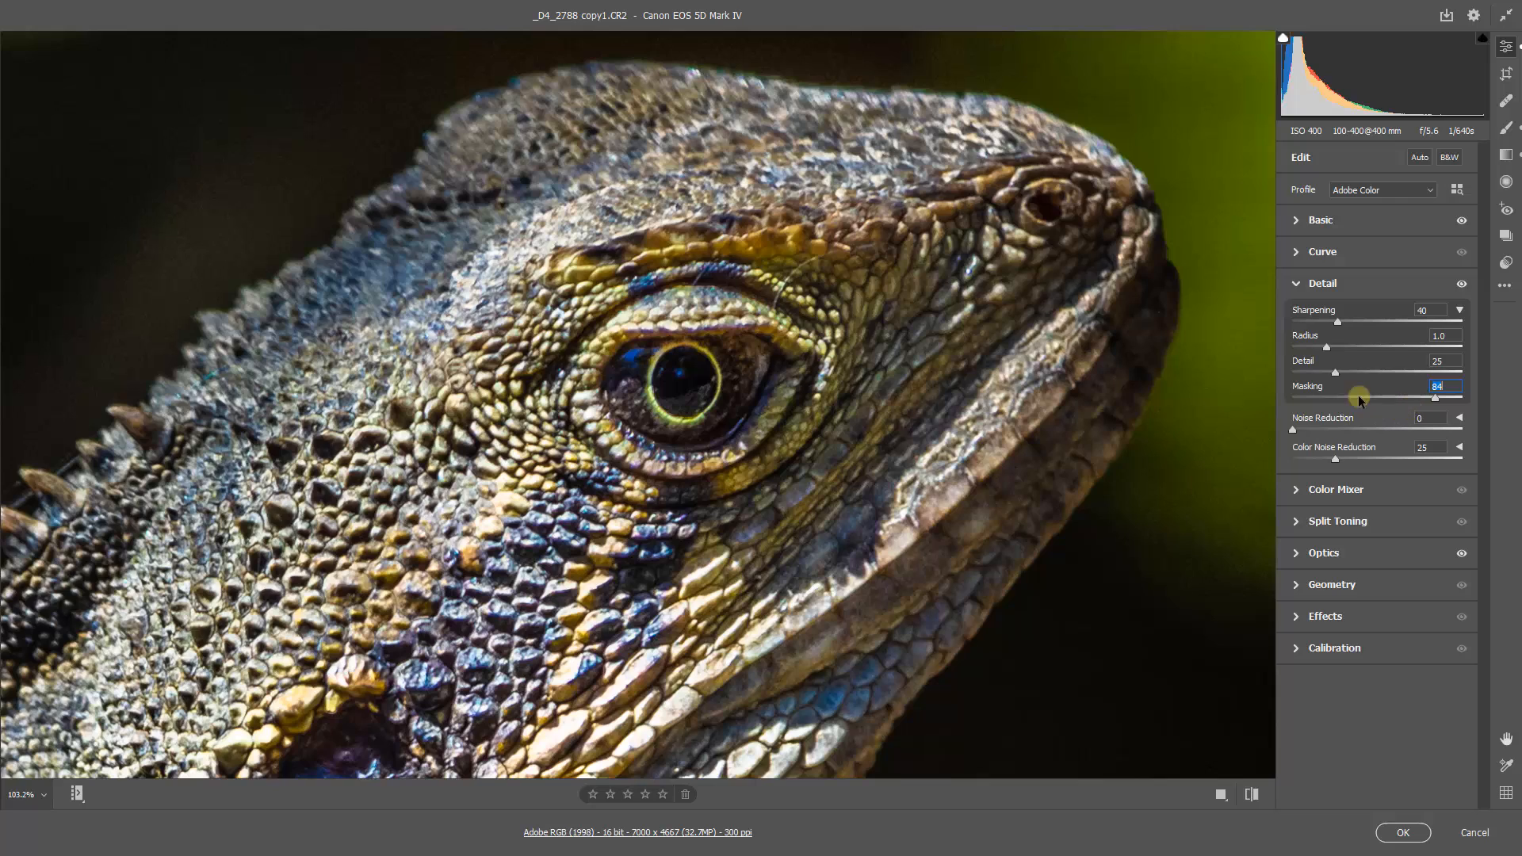
pyautogui.click(1441, 321)
pyautogui.doubleClick(1441, 321)
pyautogui.click(1431, 322)
# Try a Texture value of +53 on the copy and reset it
pyautogui.click(1298, 220)
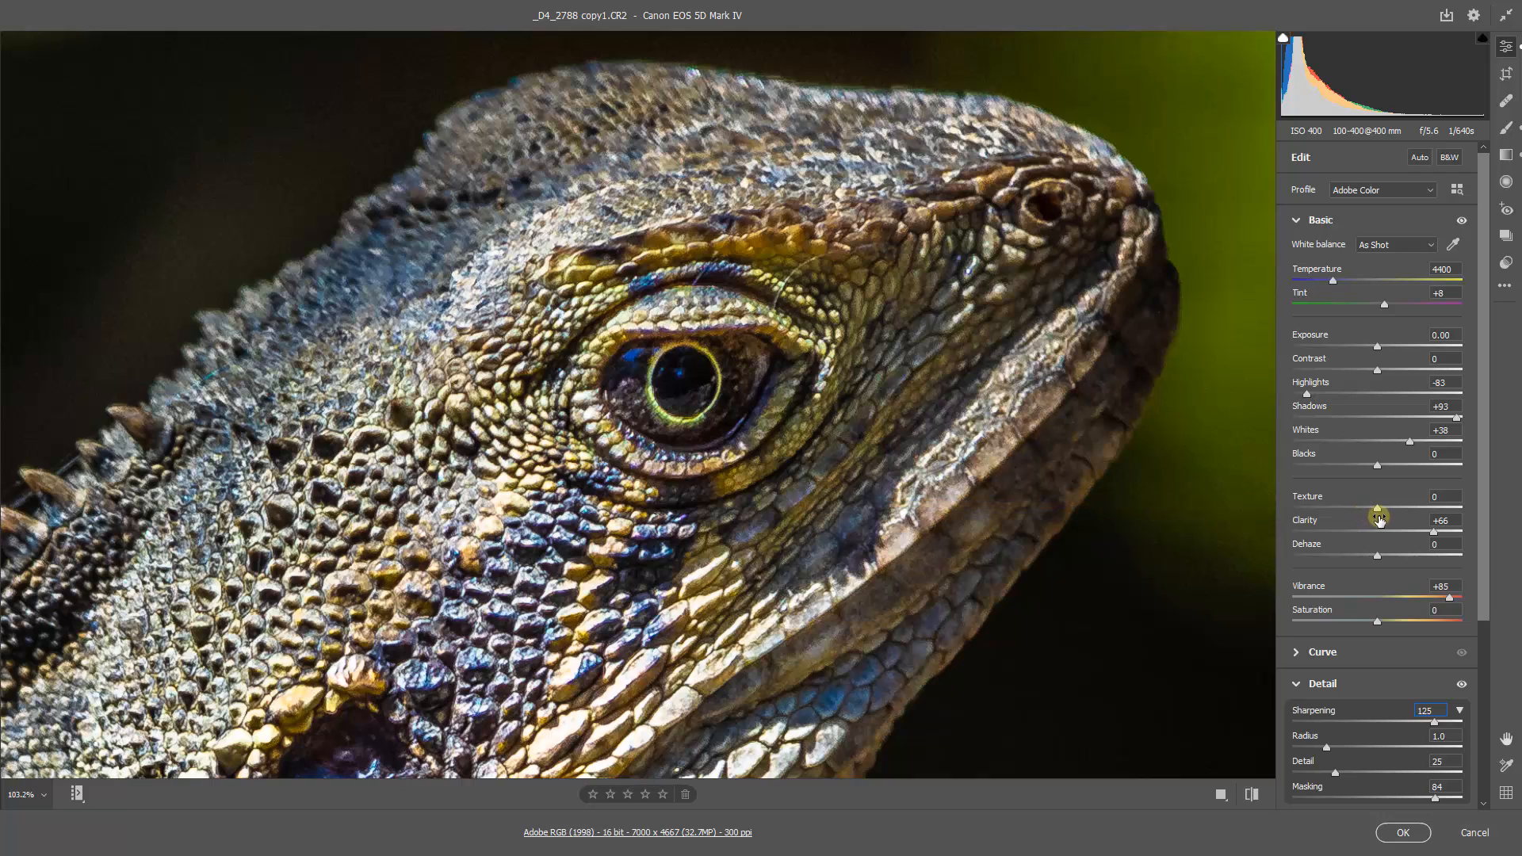
pyautogui.click(1422, 508)
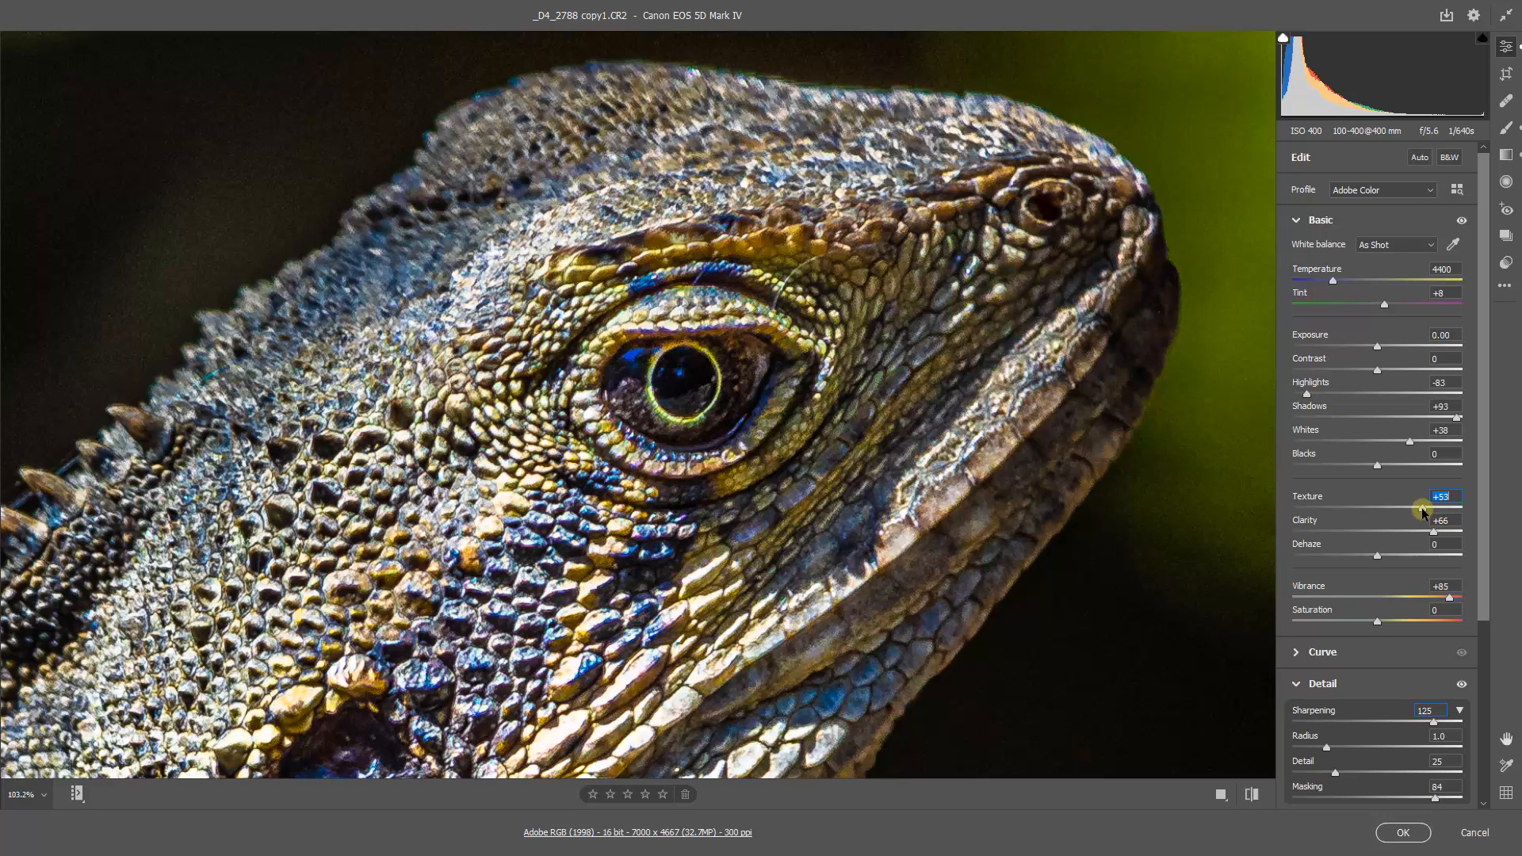
pyautogui.doubleClick(1424, 508)
pyautogui.hotkey('ctrl', '0')
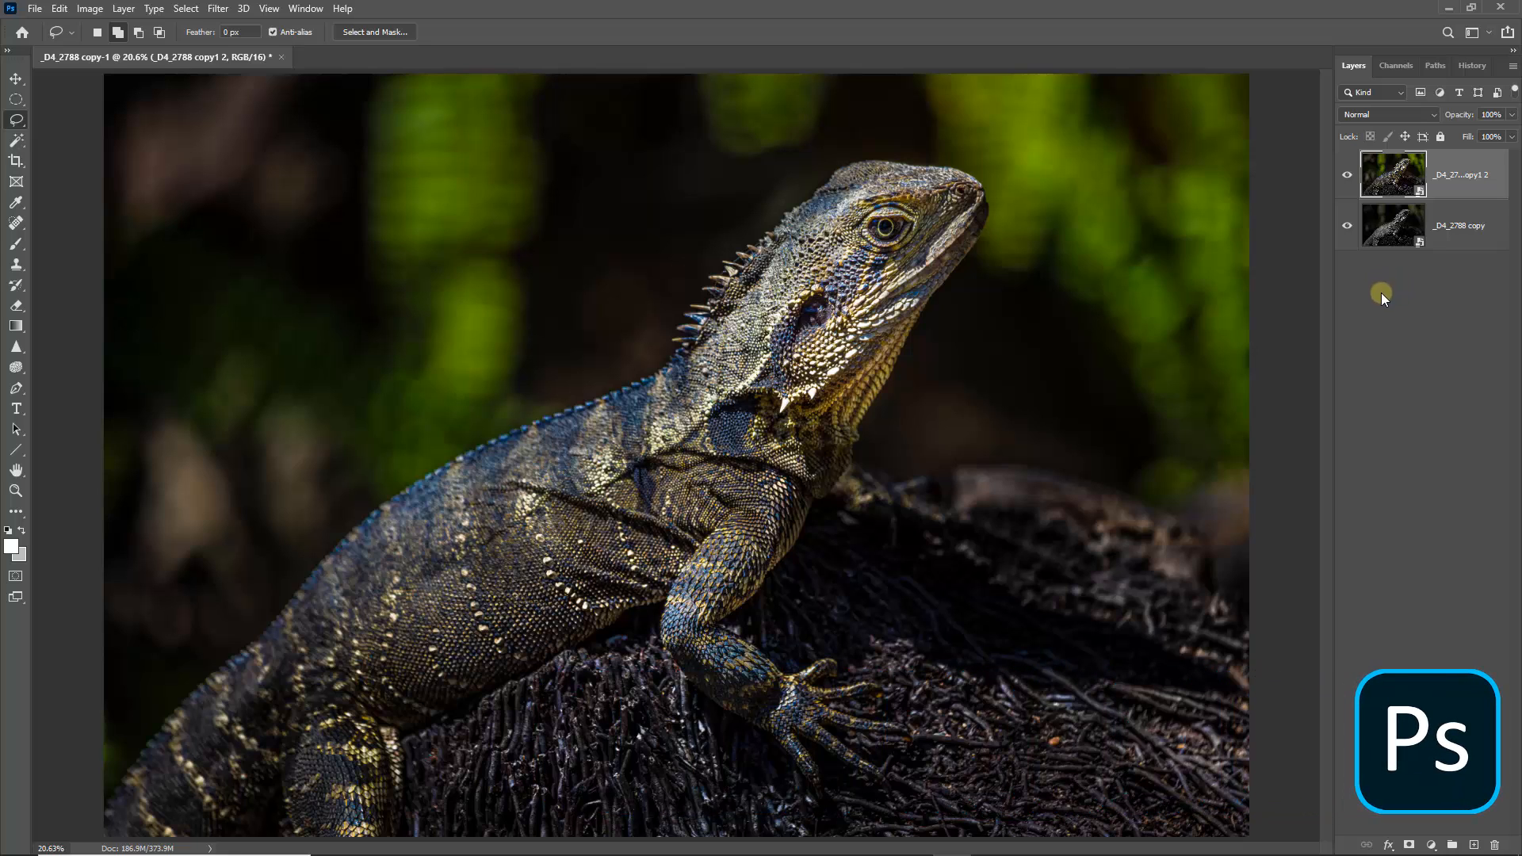
# Move the bright, vivid lizard layer beneath the darkened layer and add a layer mask to the darkened one
pyautogui.click(1346, 177)
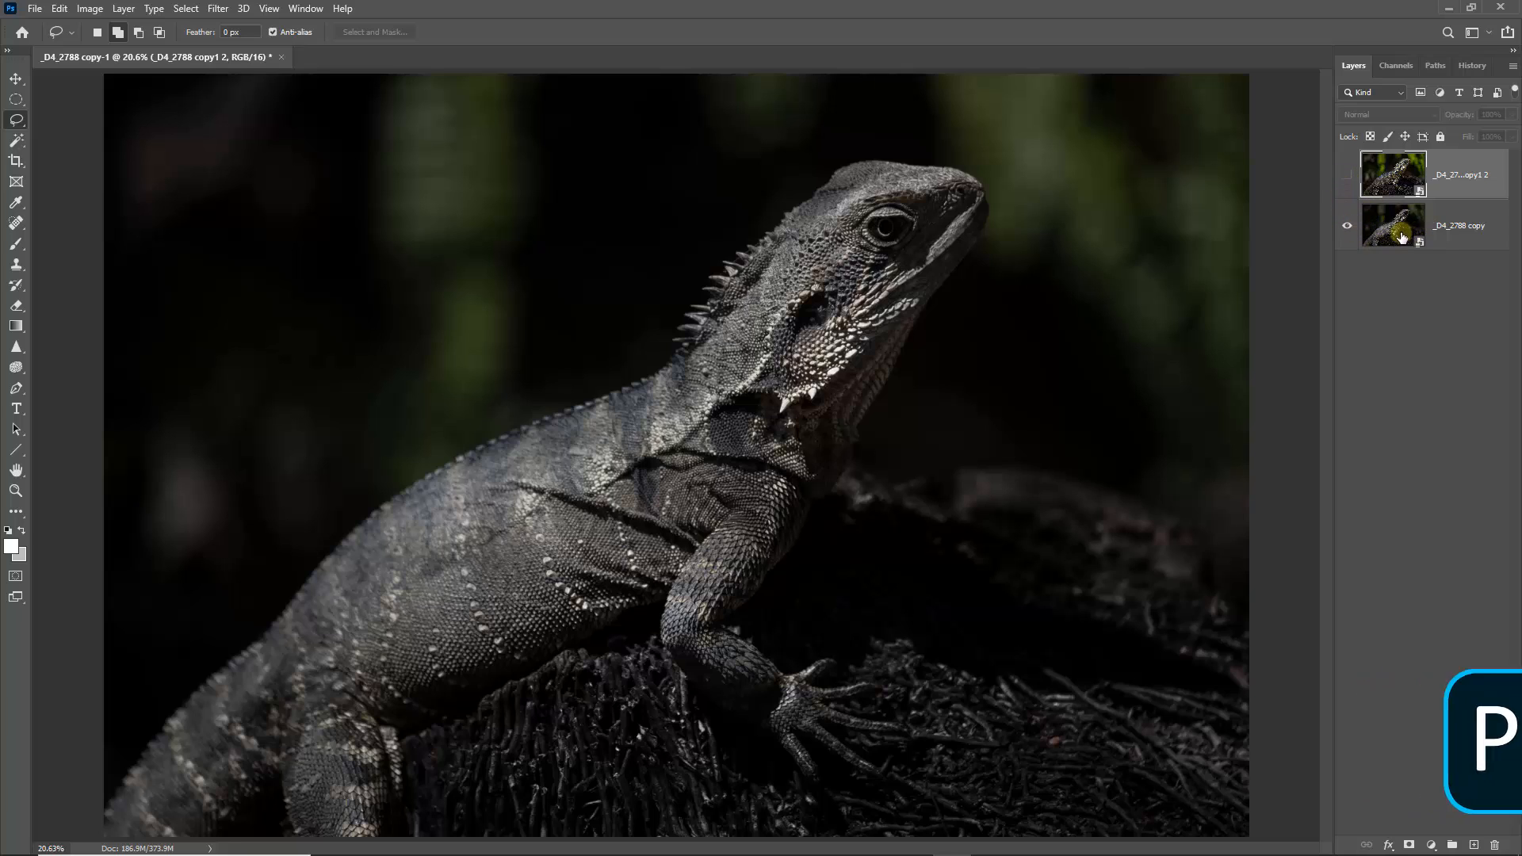
pyautogui.click(1346, 176)
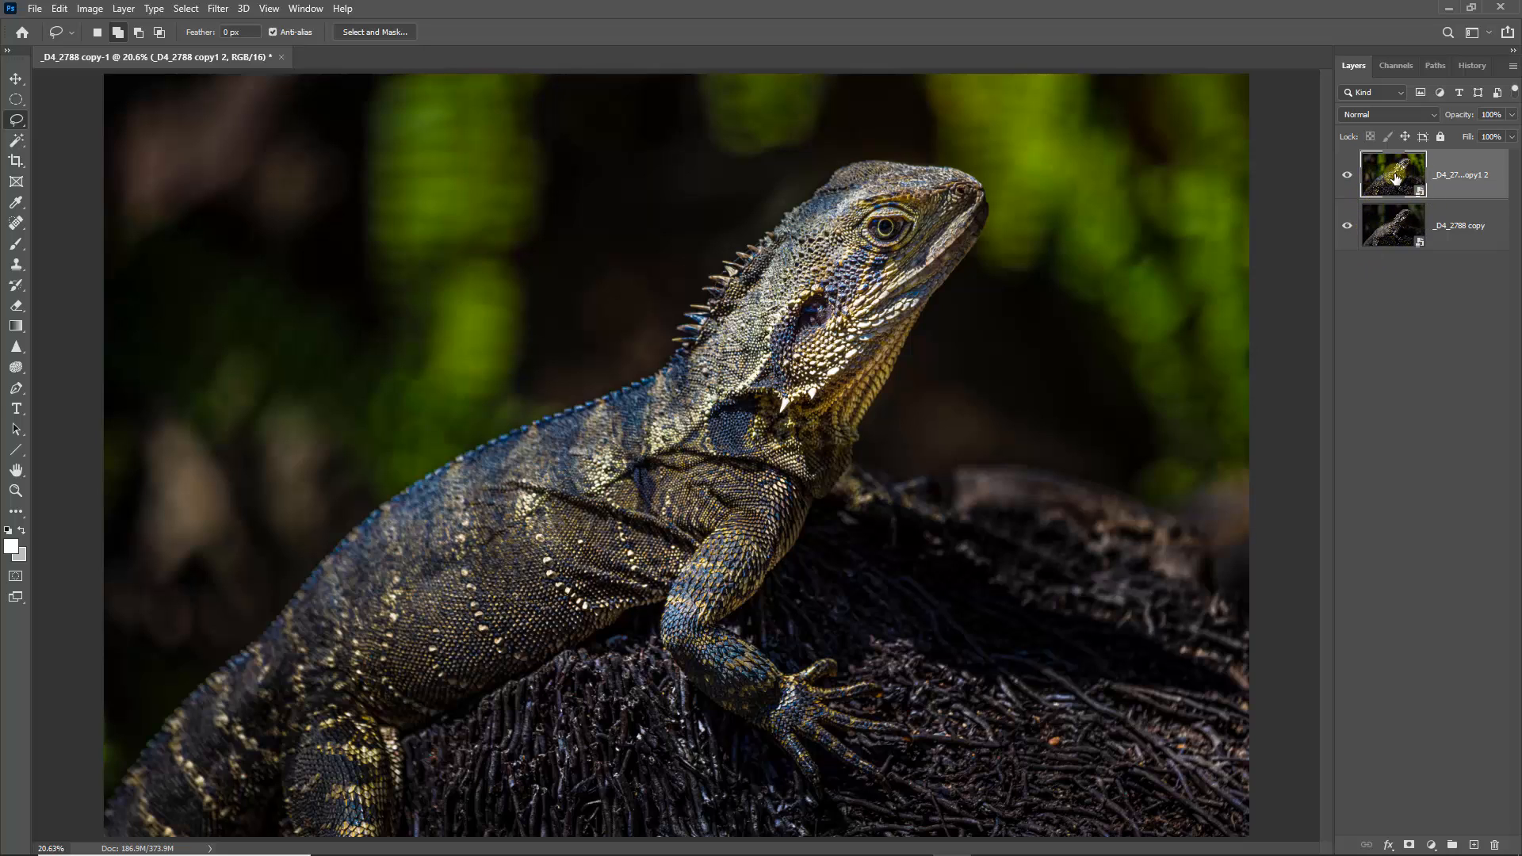
pyautogui.moveTo(1391, 165); pyautogui.dragTo(1399, 256)
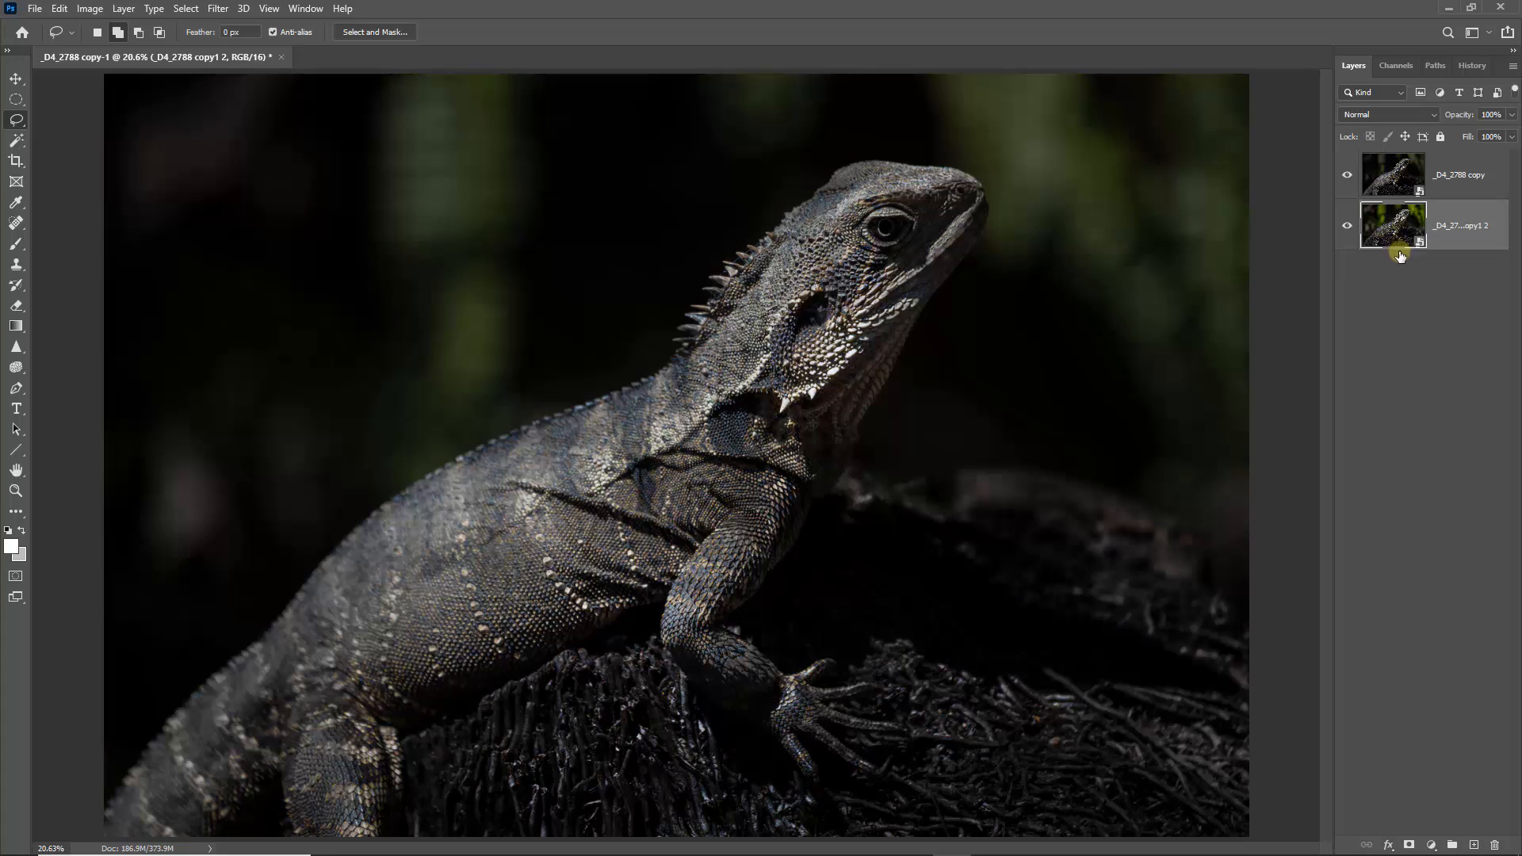
pyautogui.click(1450, 173)
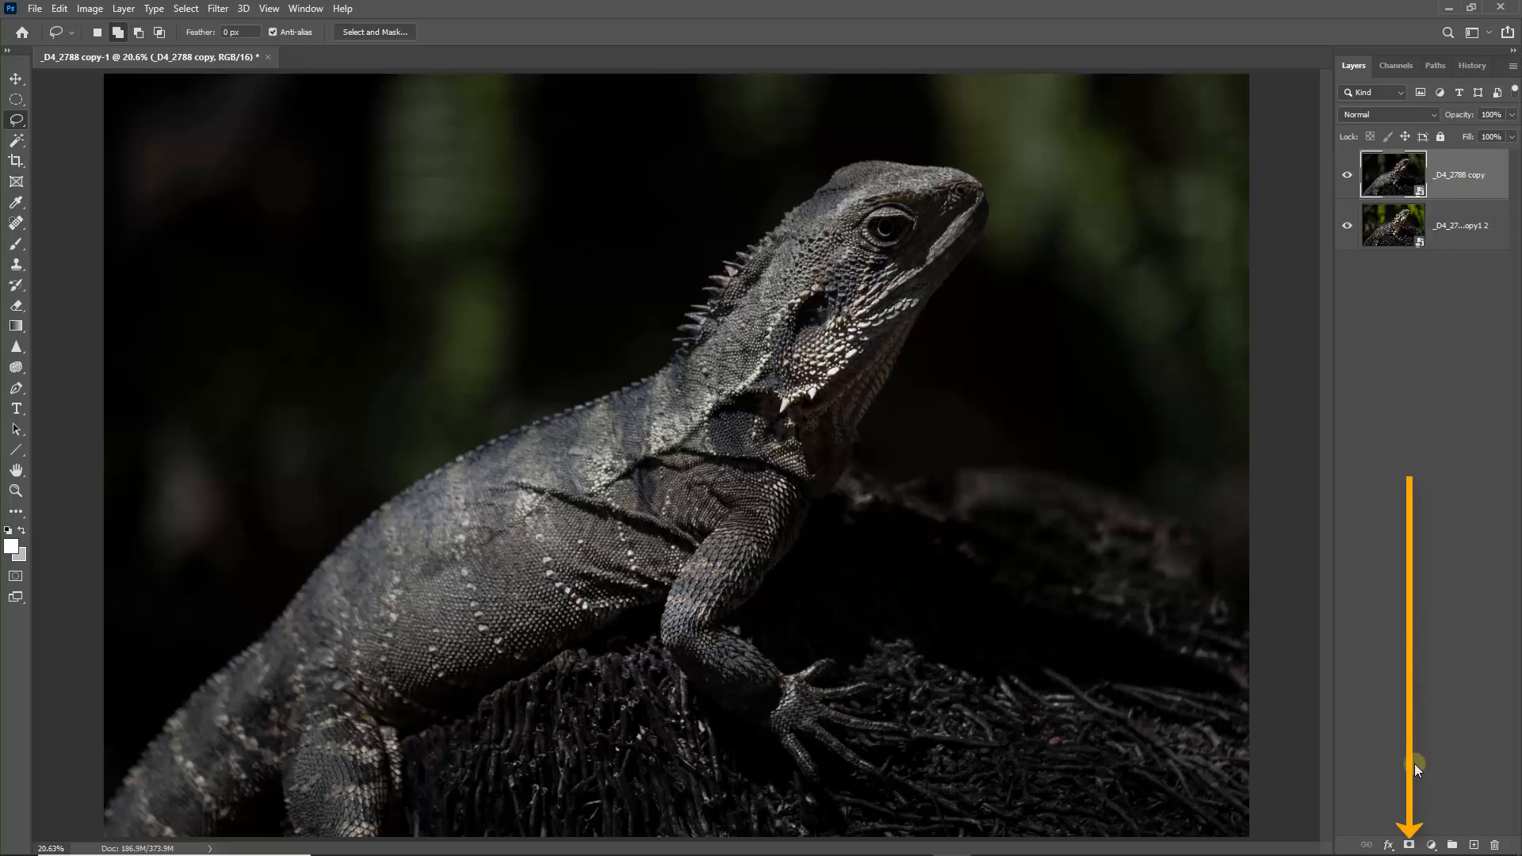
pyautogui.click(1408, 845)
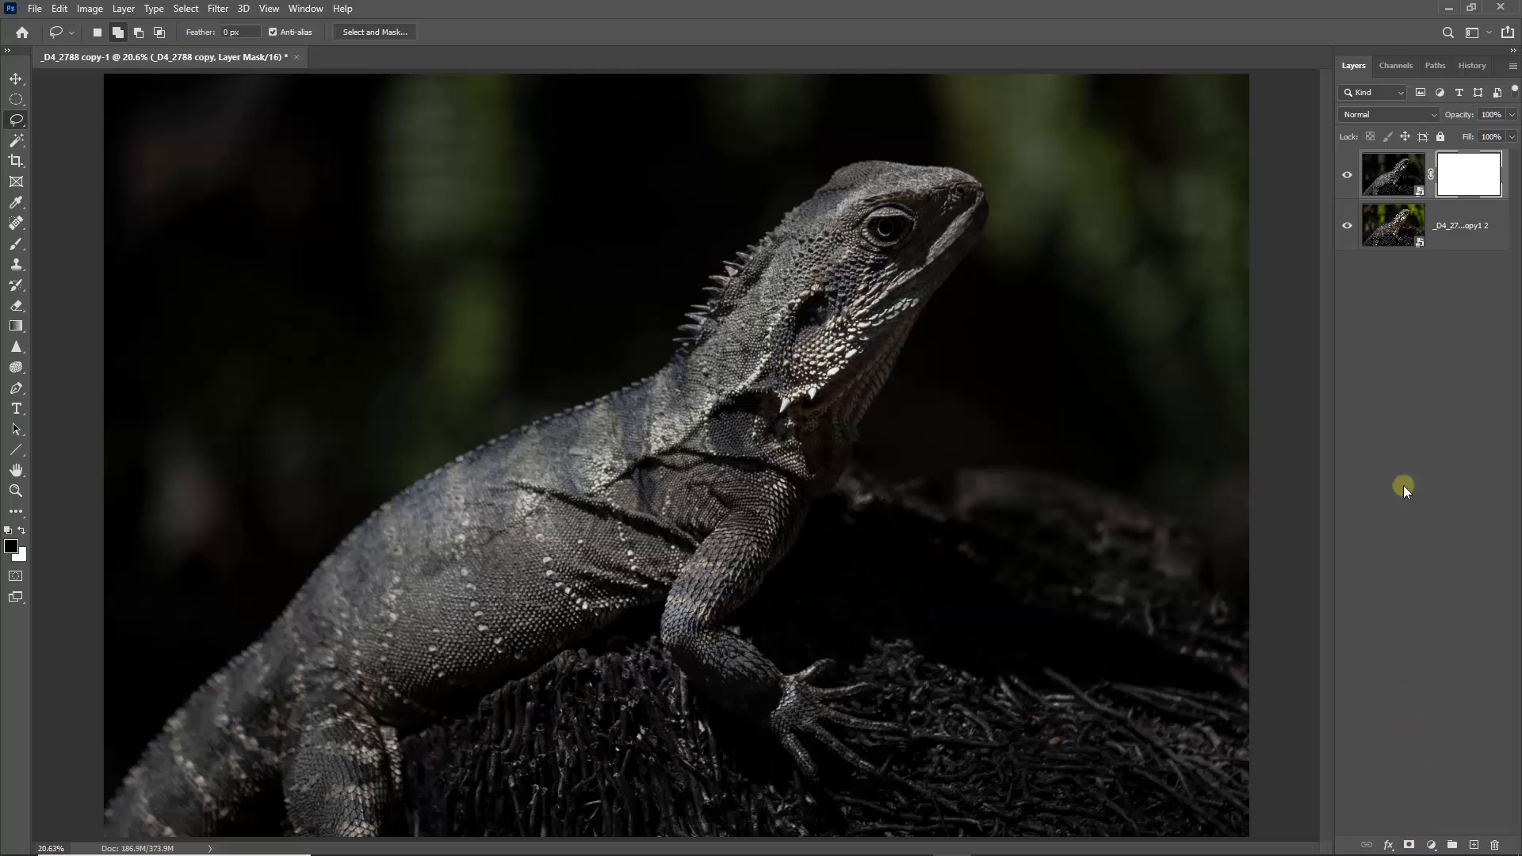
# Select the lizard automatically from the darkened layer's image with Select Subject
pyautogui.click(1391, 174)
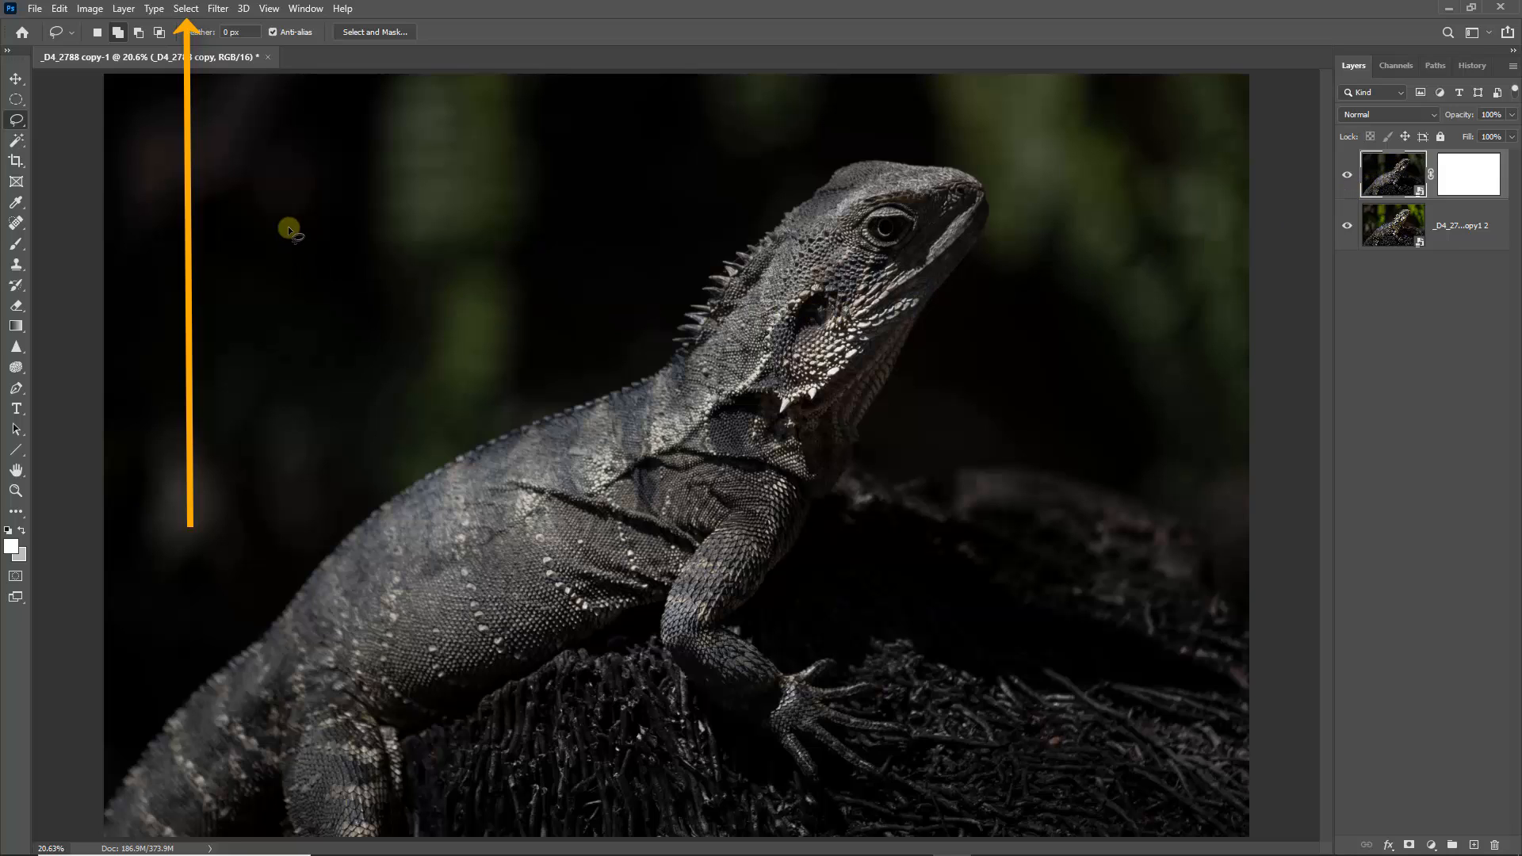
pyautogui.click(187, 9)
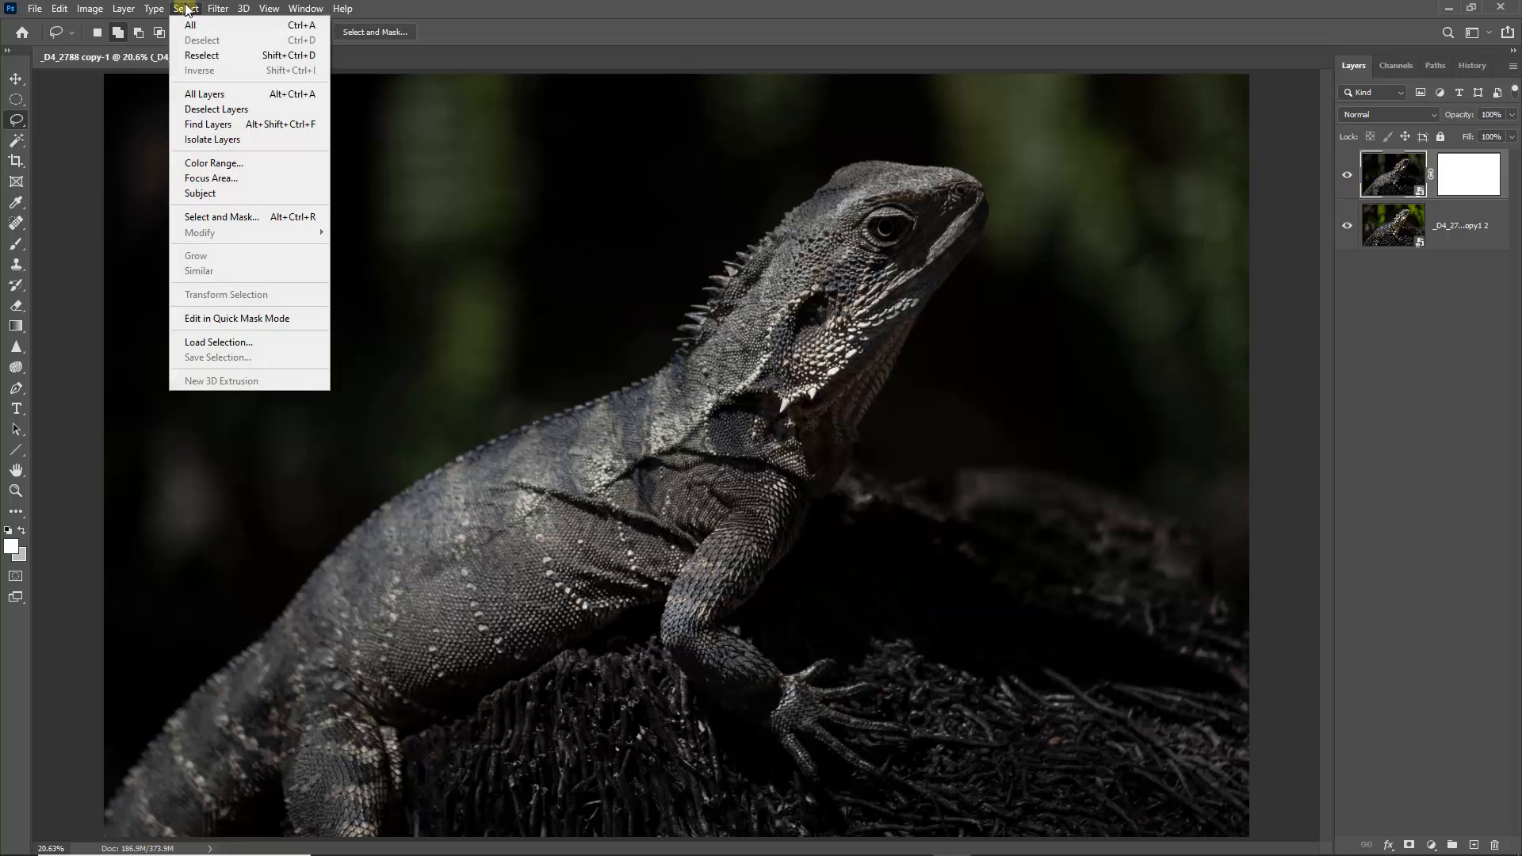
pyautogui.click(198, 193)
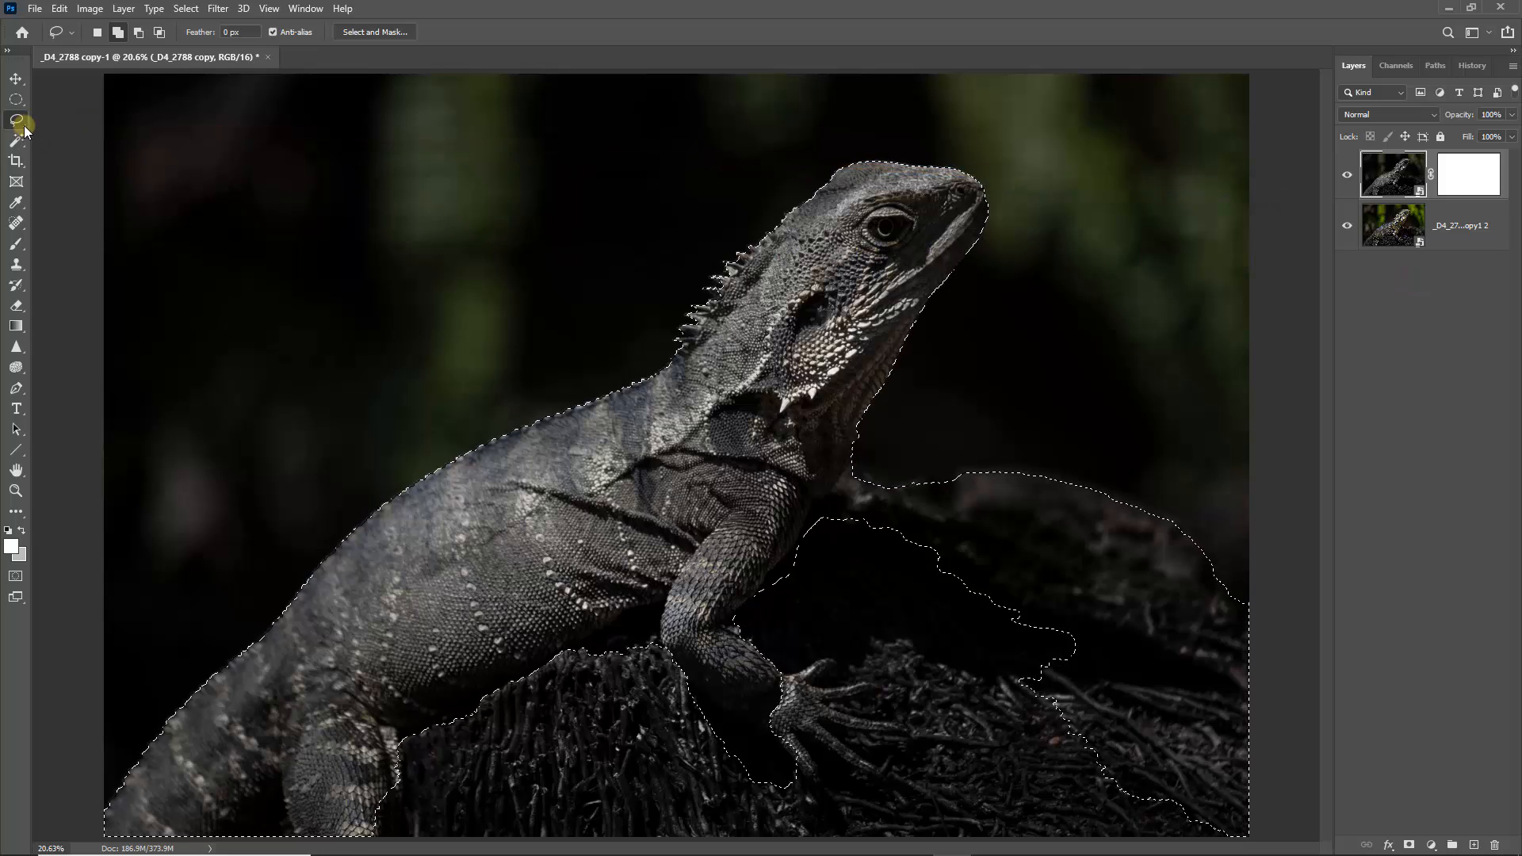
# Correct the lizard selection with the Lasso, subtracting the log area behind the front leg and adding the front foot's claws
pyautogui.click(139, 34)
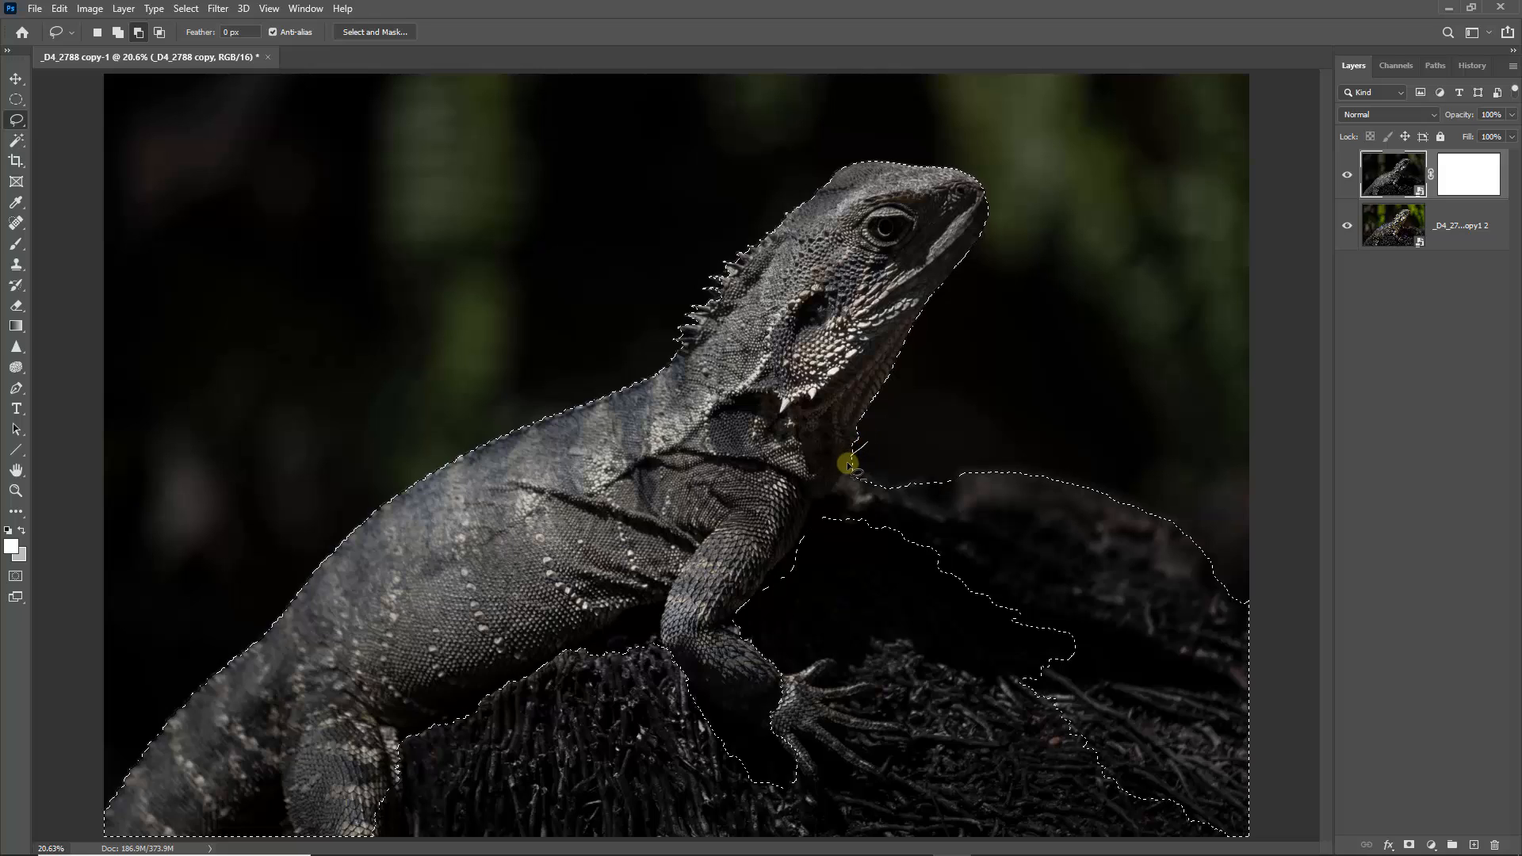
pyautogui.moveTo(818, 509)
pyautogui.mouseDown()
pyautogui.moveTo(784, 573)
pyautogui.moveTo(1068, 801)
pyautogui.moveTo(1137, 840)
pyautogui.moveTo(1224, 851)
pyautogui.moveTo(1268, 849)
pyautogui.moveTo(1314, 815)
pyautogui.moveTo(1338, 616)
pyautogui.moveTo(1204, 433)
pyautogui.moveTo(1039, 401)
pyautogui.moveTo(872, 448)
pyautogui.mouseUp()
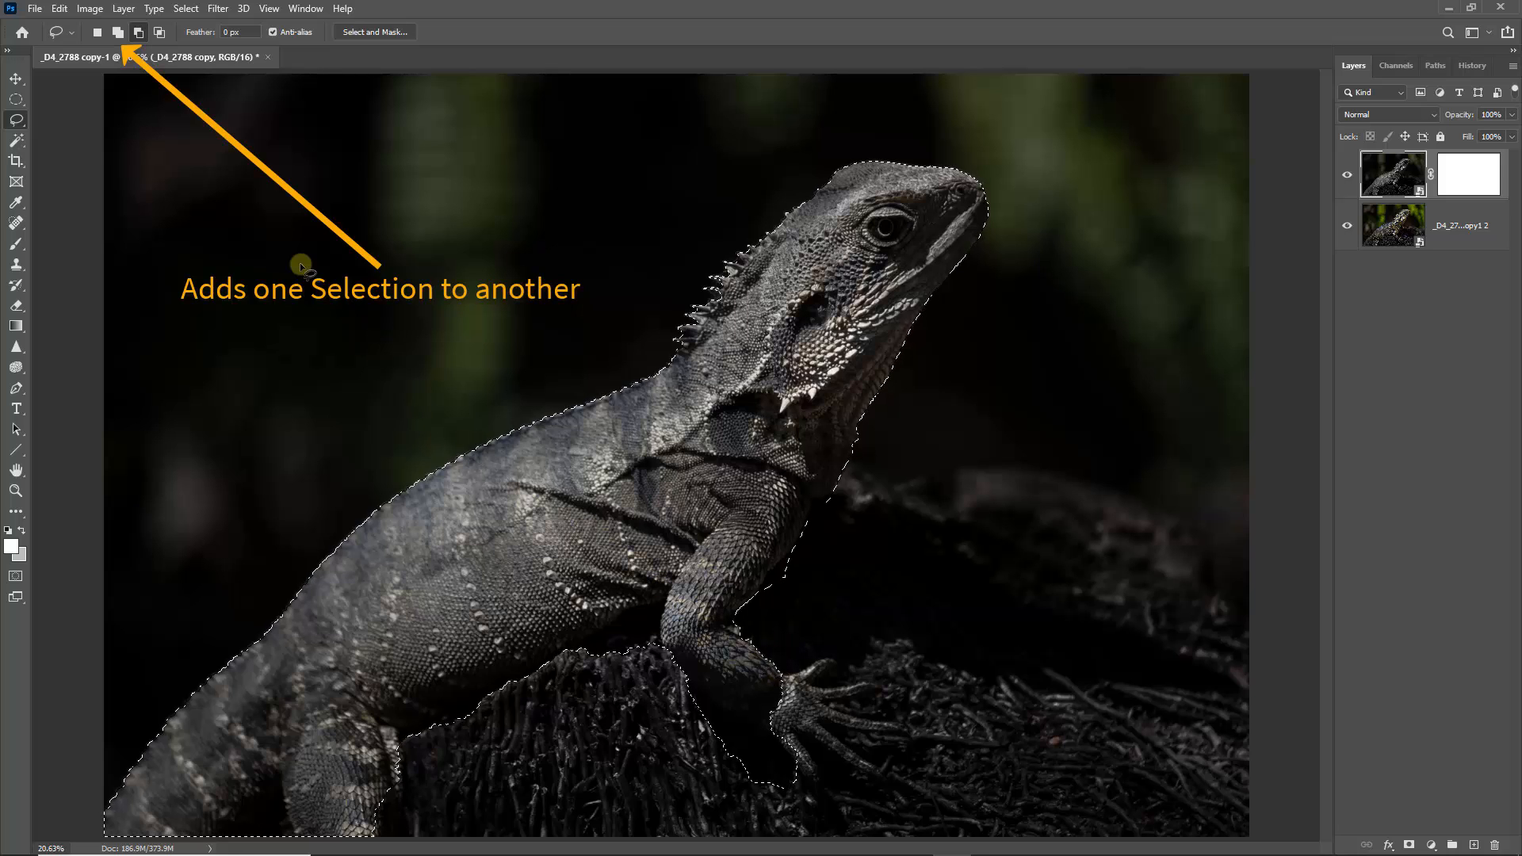
pyautogui.click(117, 32)
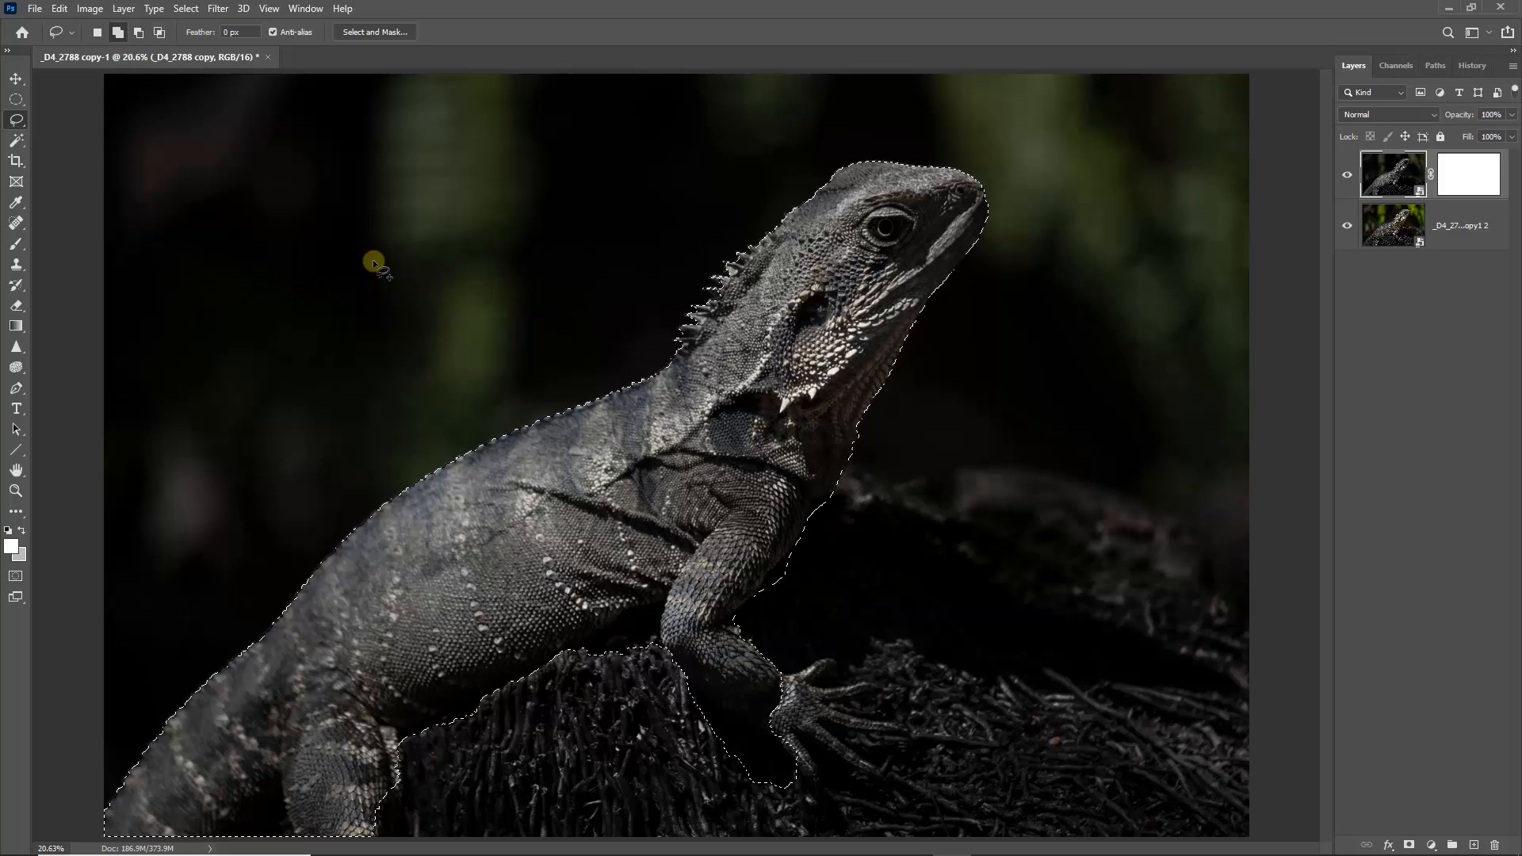
pyautogui.moveTo(766, 678)
pyautogui.mouseDown()
pyautogui.moveTo(836, 660)
pyautogui.moveTo(832, 678)
pyautogui.moveTo(884, 683)
pyautogui.moveTo(869, 709)
pyautogui.moveTo(910, 726)
pyautogui.moveTo(889, 754)
pyautogui.moveTo(872, 750)
pyautogui.moveTo(891, 793)
pyautogui.moveTo(837, 784)
pyautogui.moveTo(794, 817)
pyautogui.mouseUp()
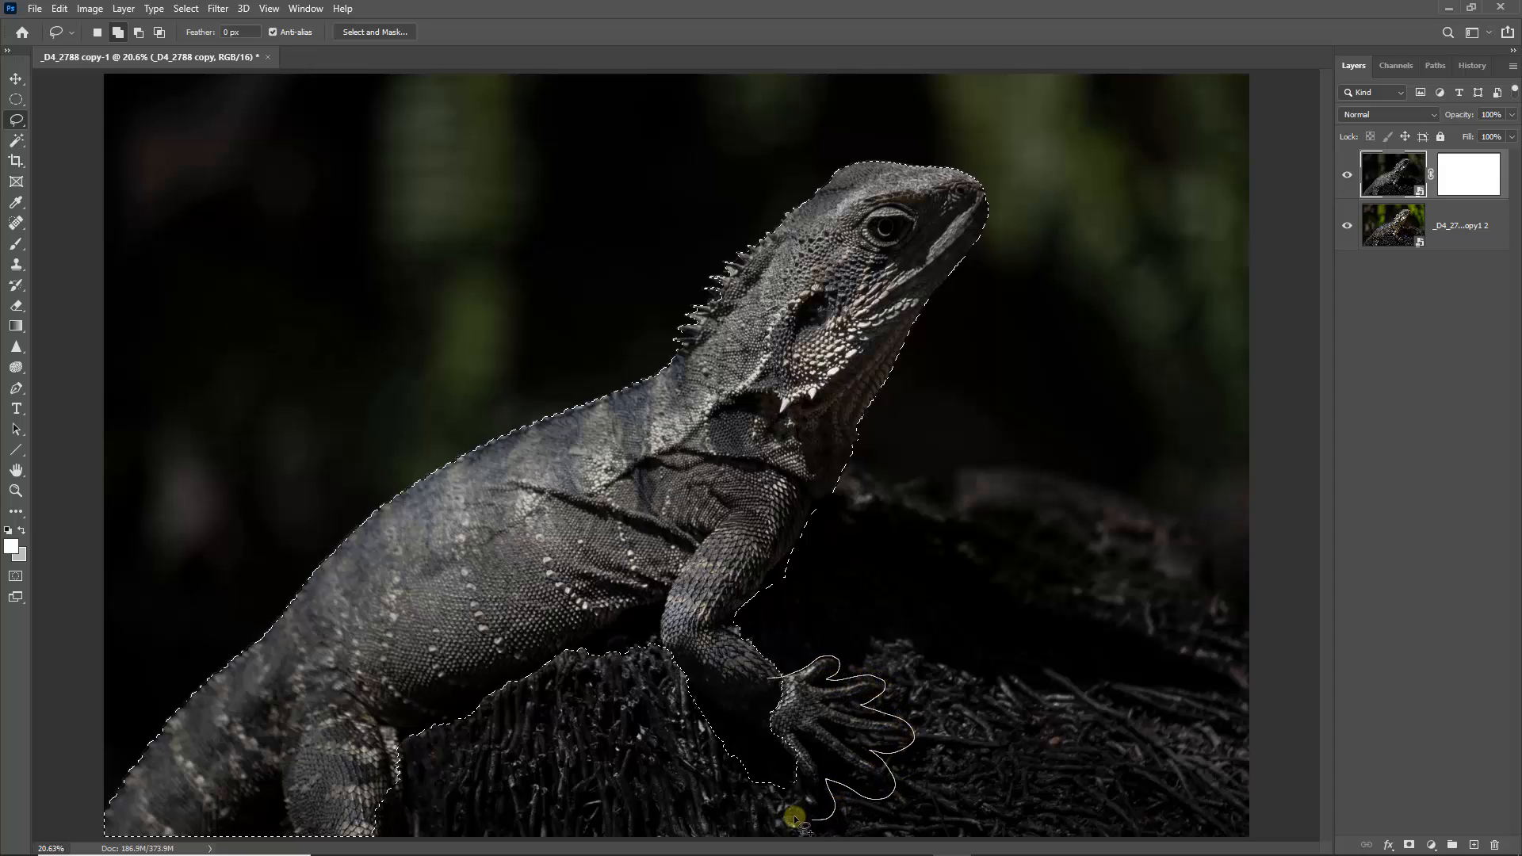
pyautogui.moveTo(757, 680); pyautogui.dragTo(758, 681)
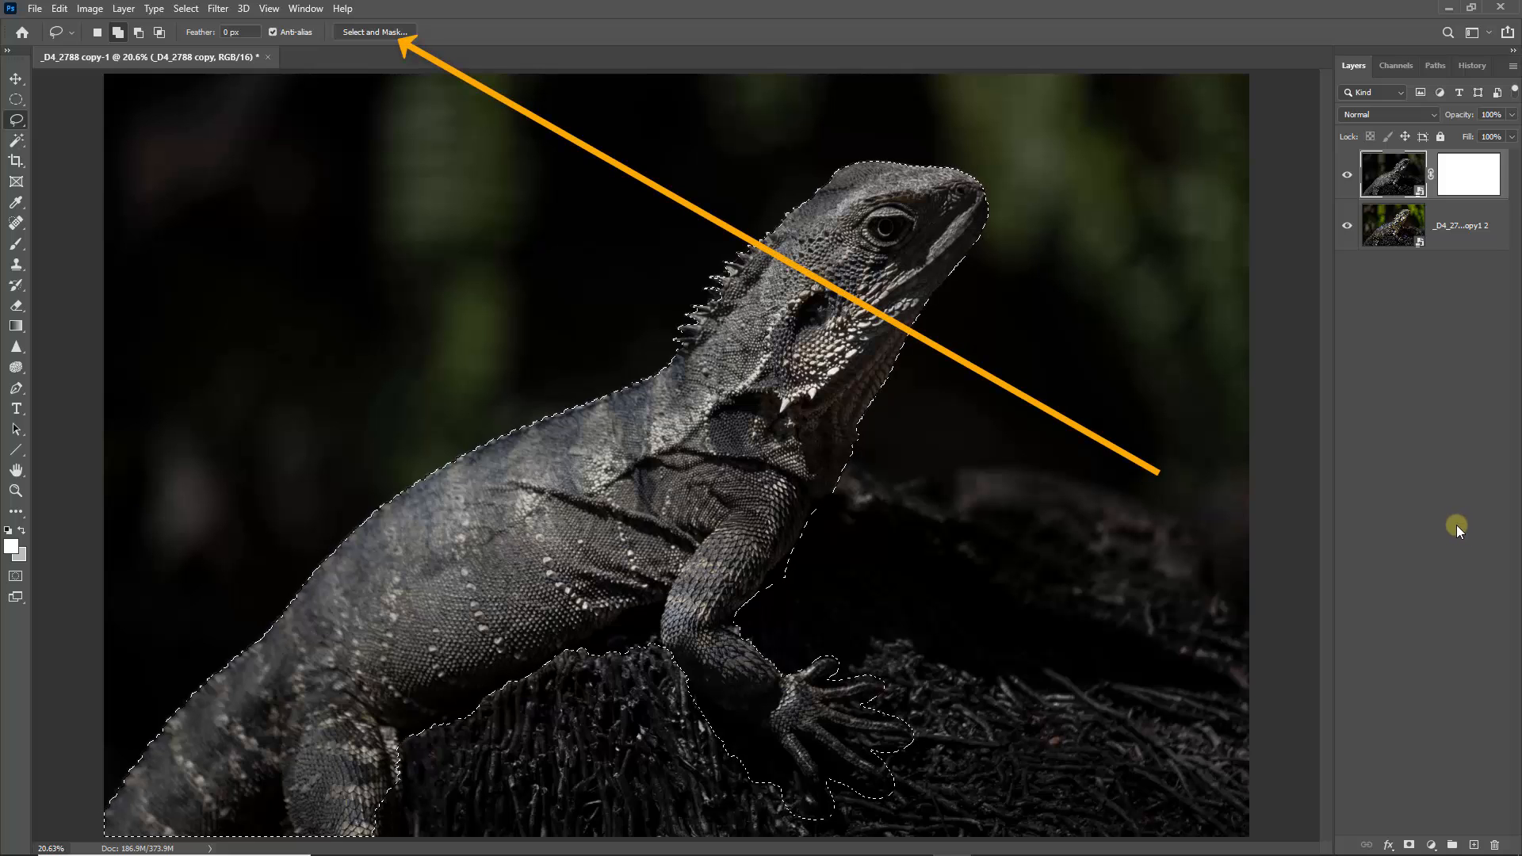
# Slightly increase the Feather of the lizard selection in Select and Mask, checking it in Black & White view
pyautogui.click(369, 32)
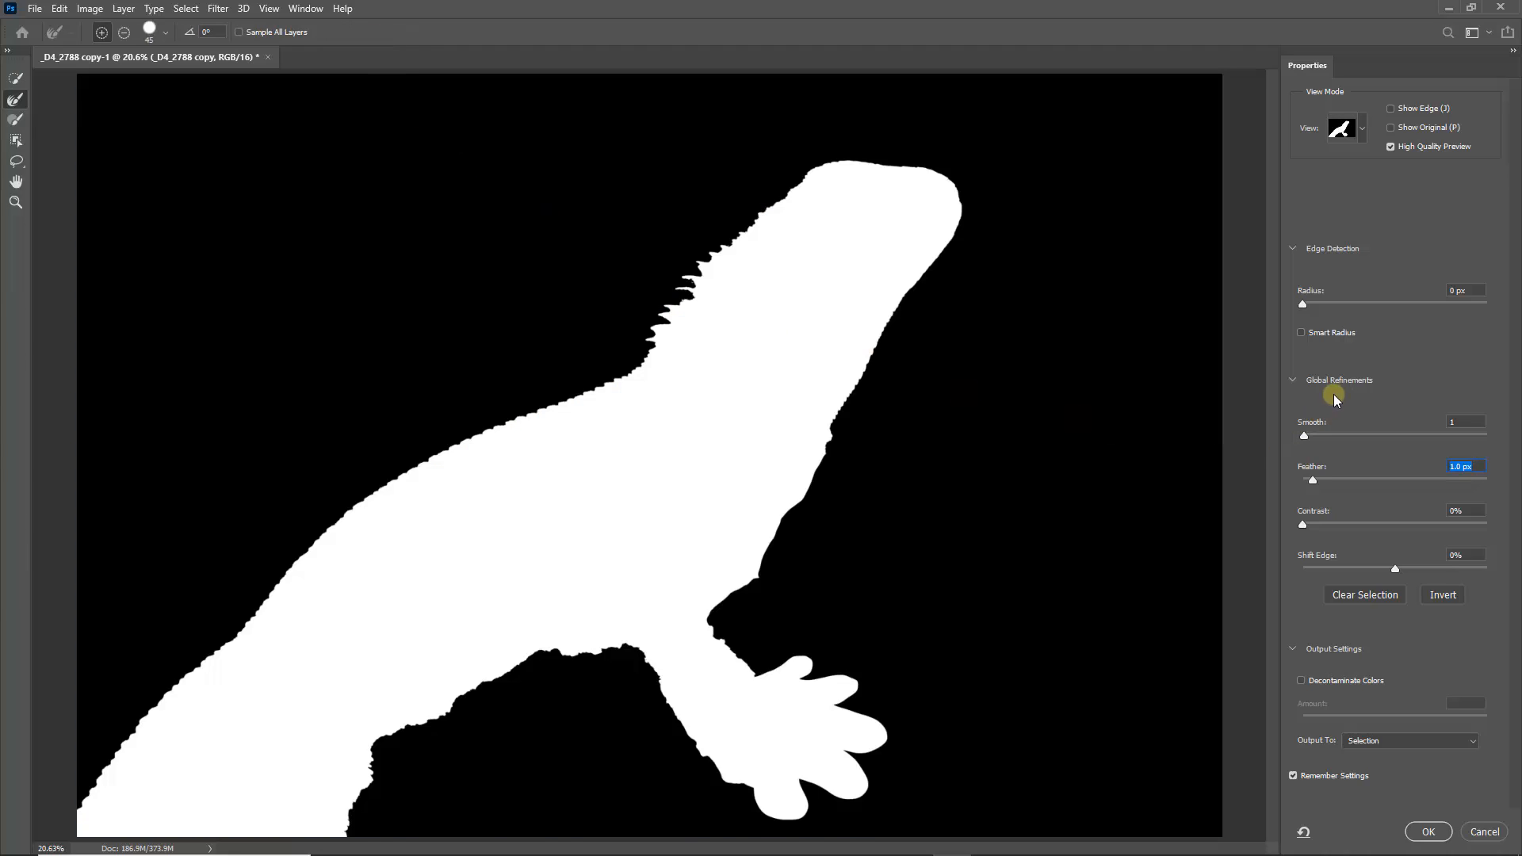
pyautogui.click(1361, 129)
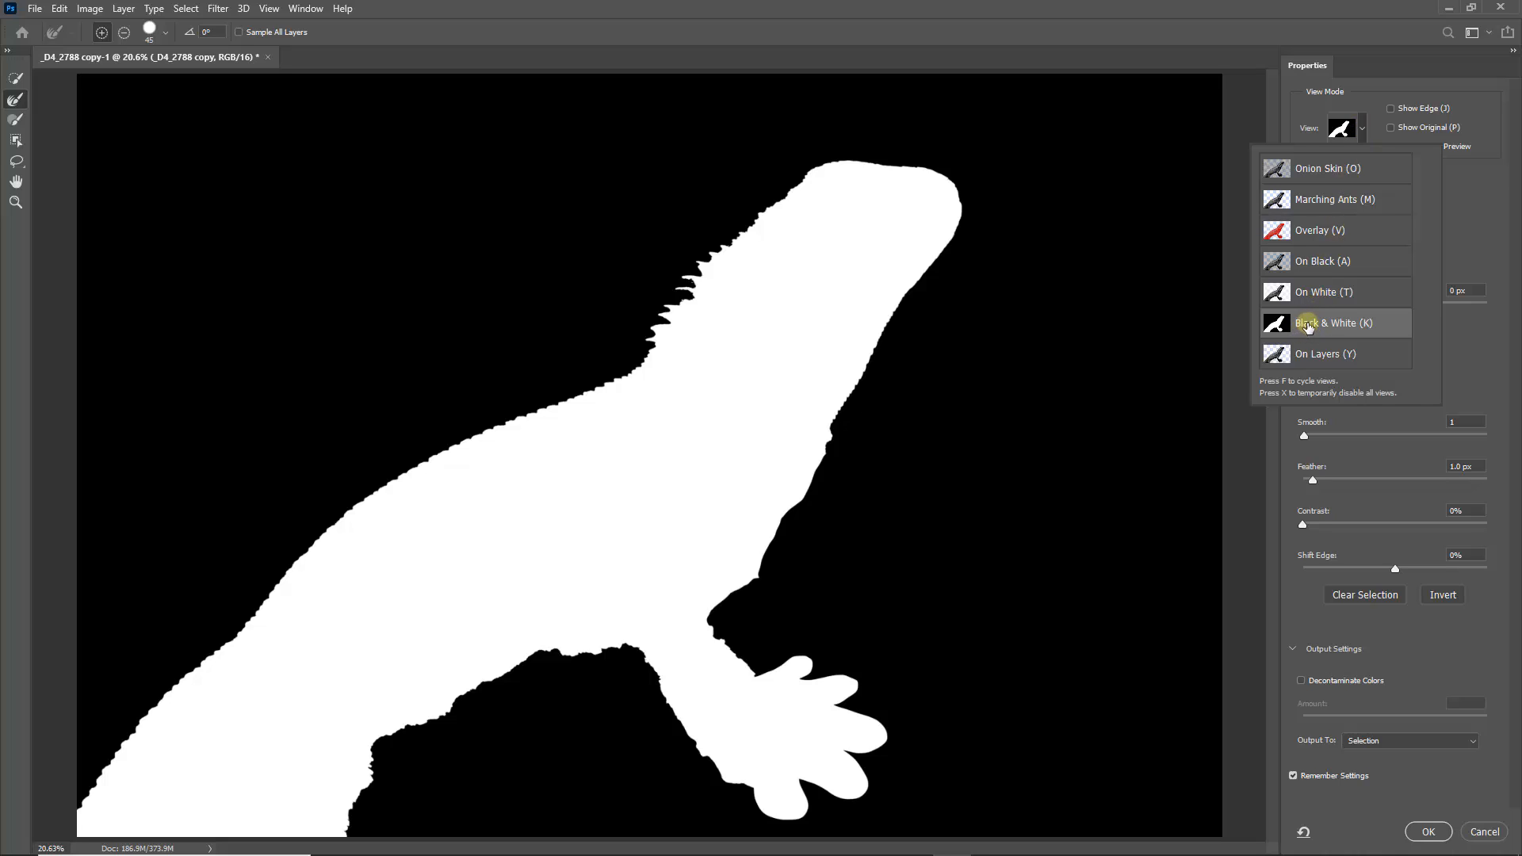
pyautogui.click(1467, 325)
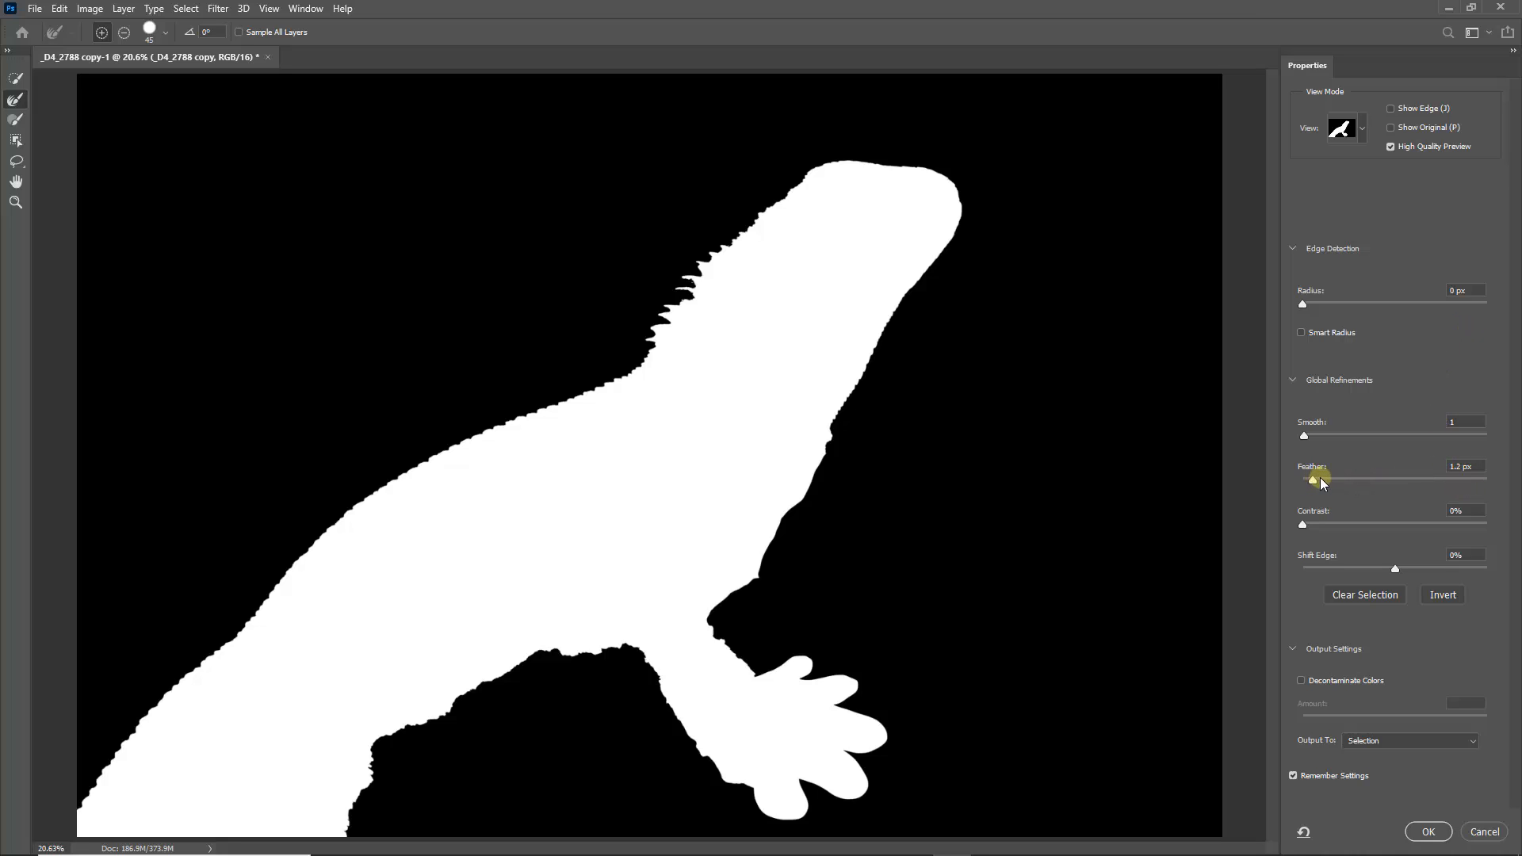
pyautogui.moveTo(1320, 477); pyautogui.dragTo(1322, 478)
pyautogui.moveTo(1330, 478); pyautogui.dragTo(1331, 478)
pyautogui.click(1431, 834)
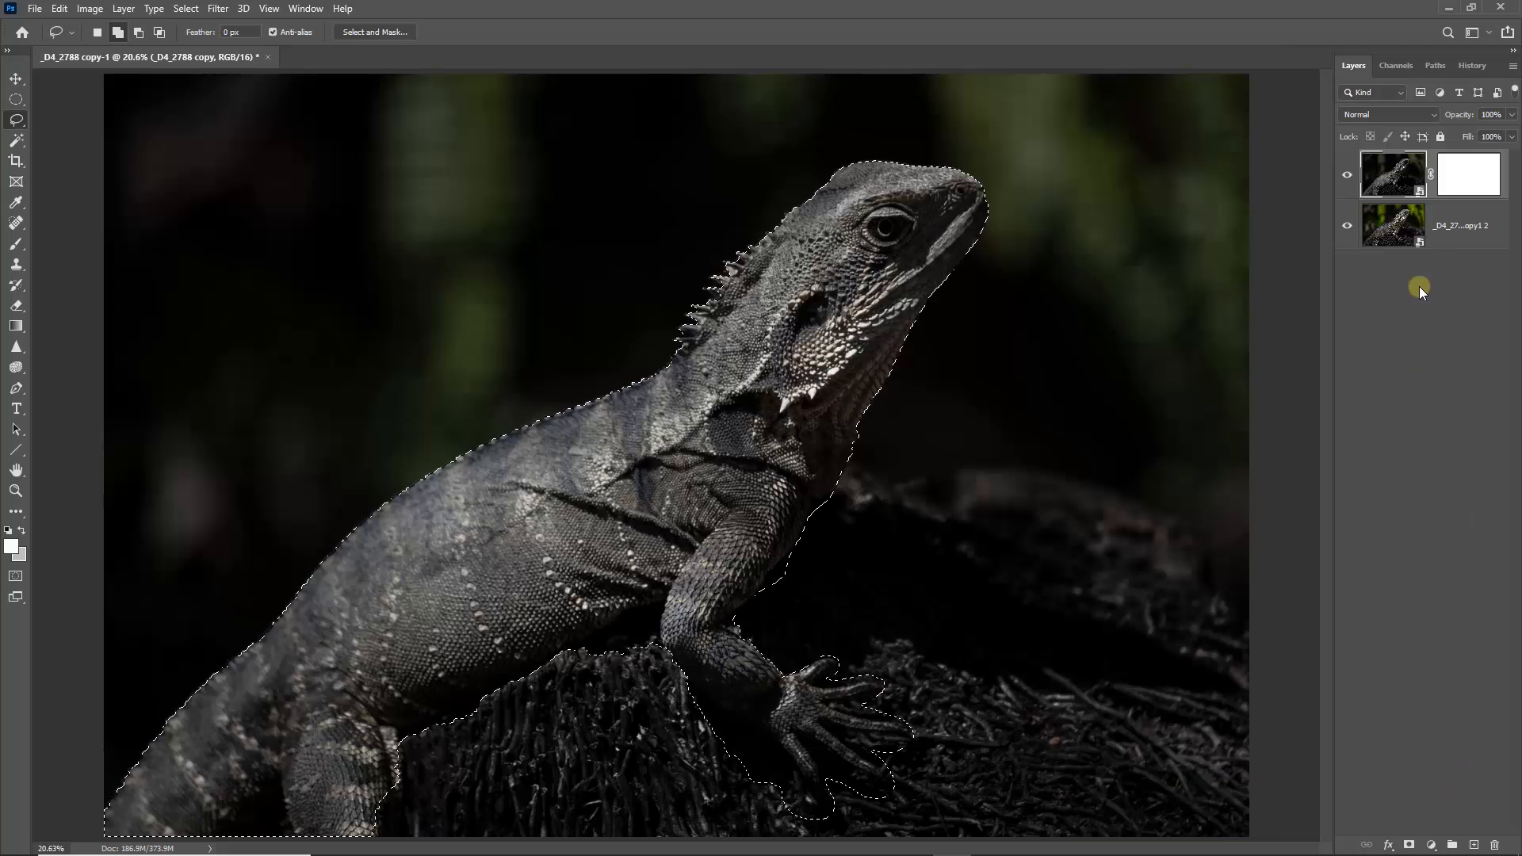
# Paint black on the darkened layer's mask inside the lizard selection, with the selection outline hidden, using a size 1000 brush at 30% flow
pyautogui.click(1469, 173)
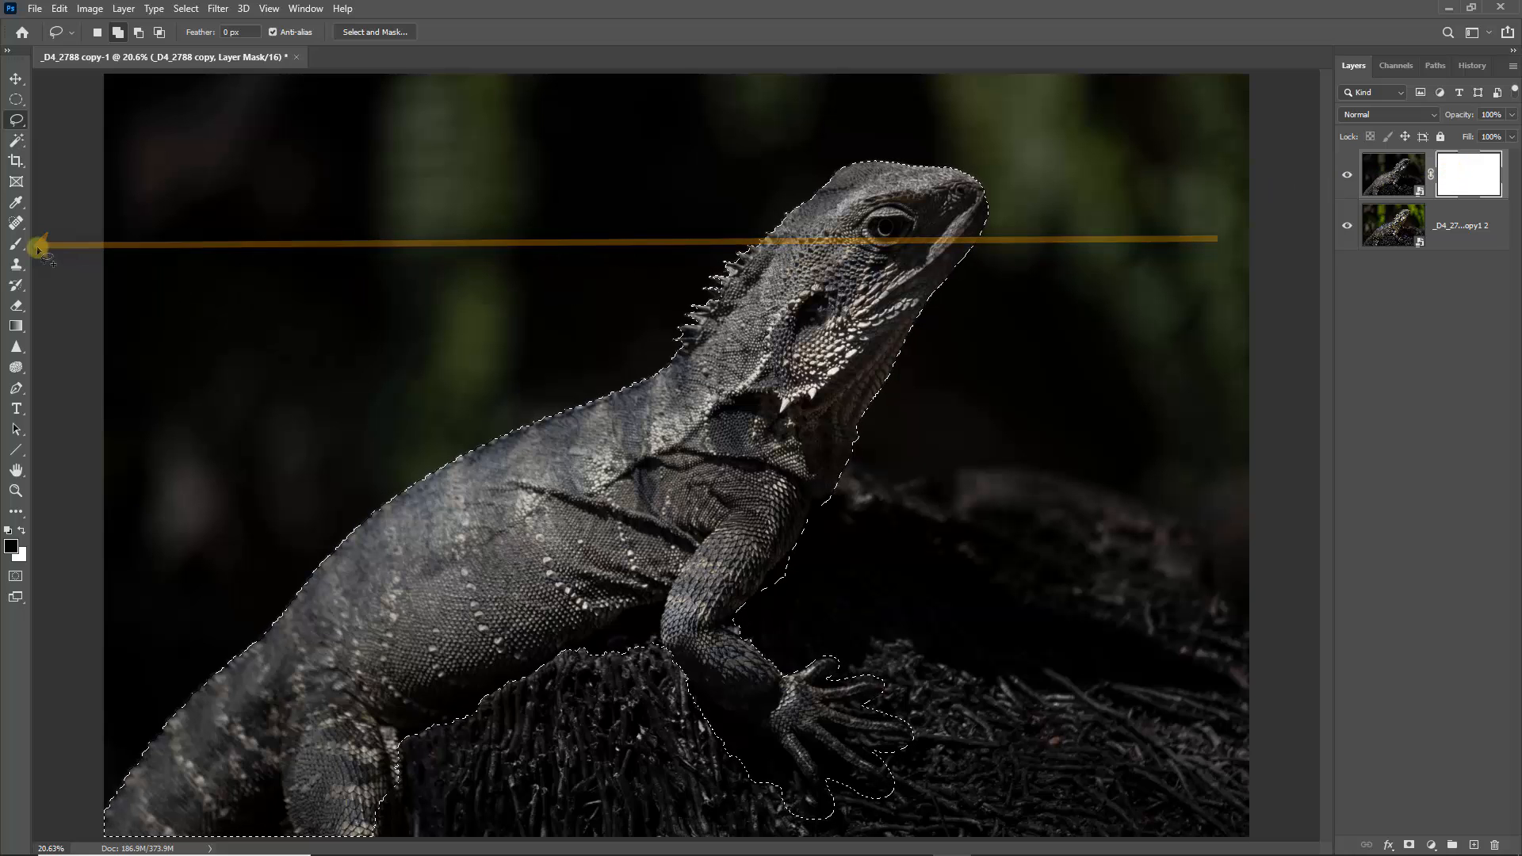
pyautogui.moveTo(23, 246); pyautogui.dragTo(54, 247)
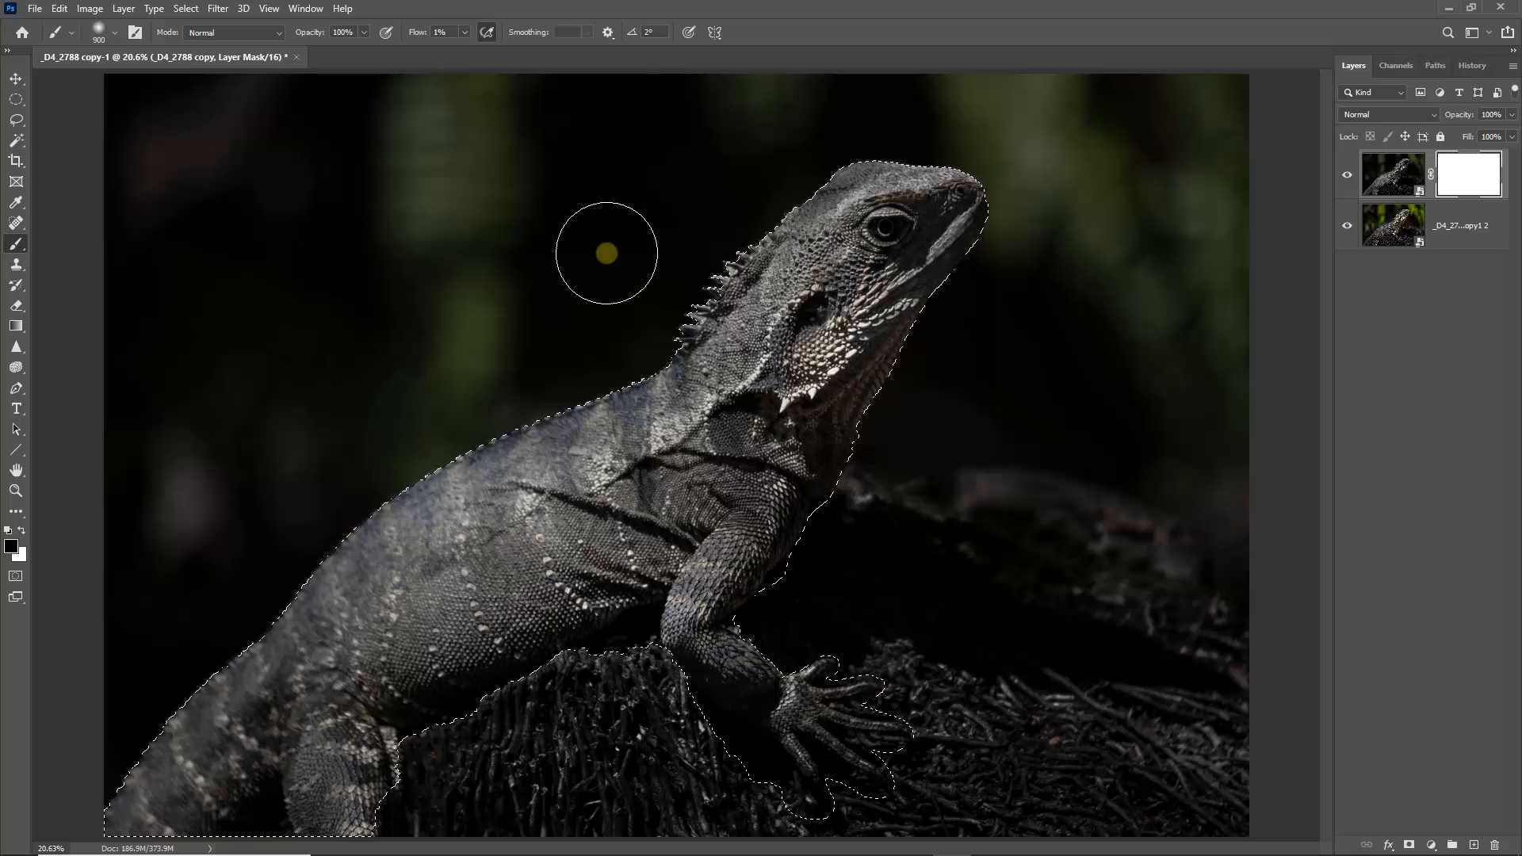
pyautogui.press(']')
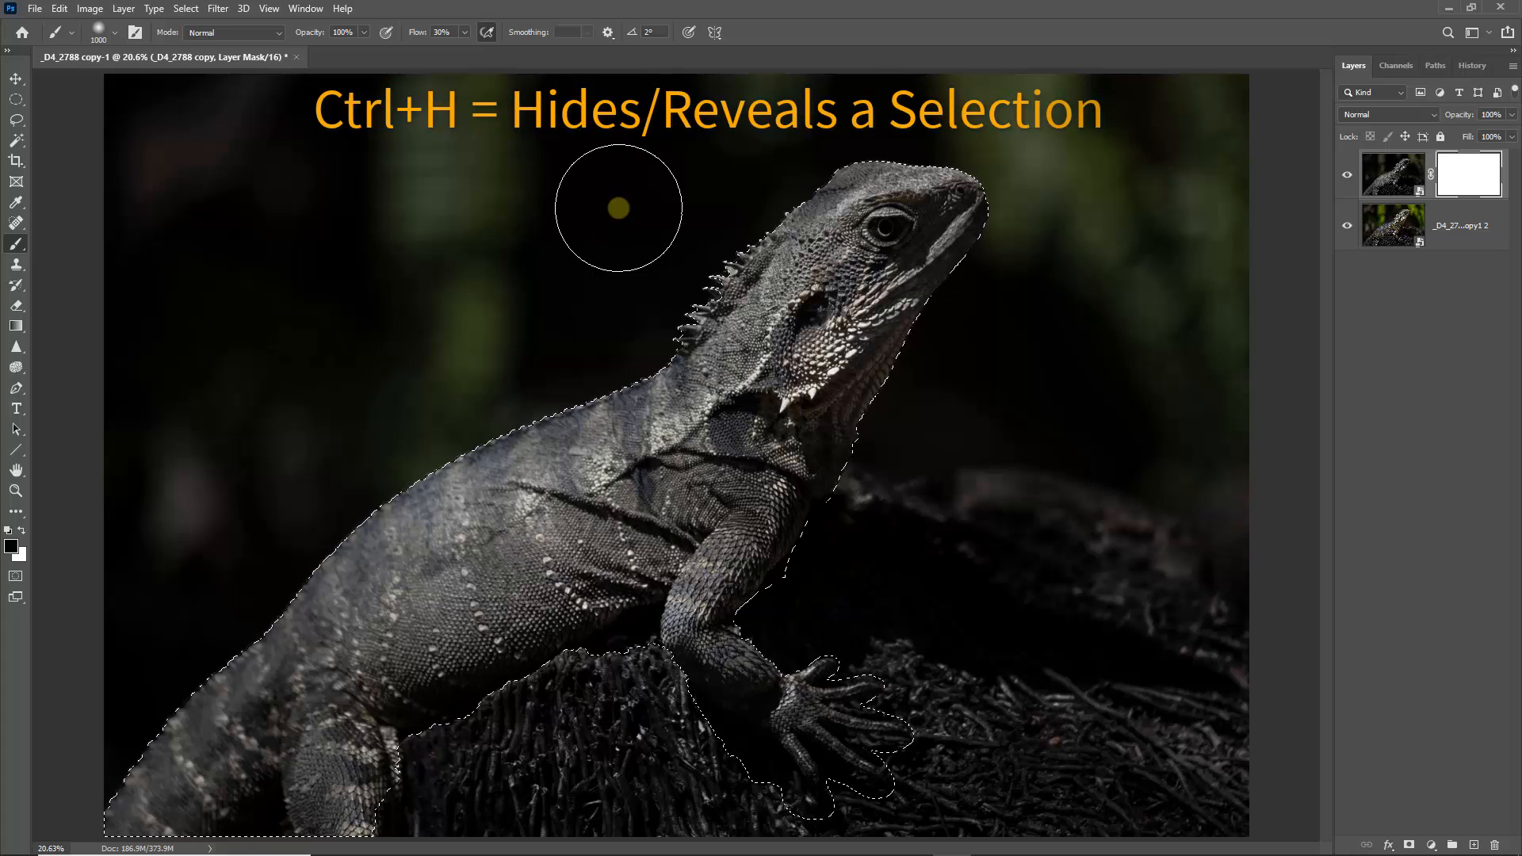
pyautogui.hotkey('ctrl', 'h')
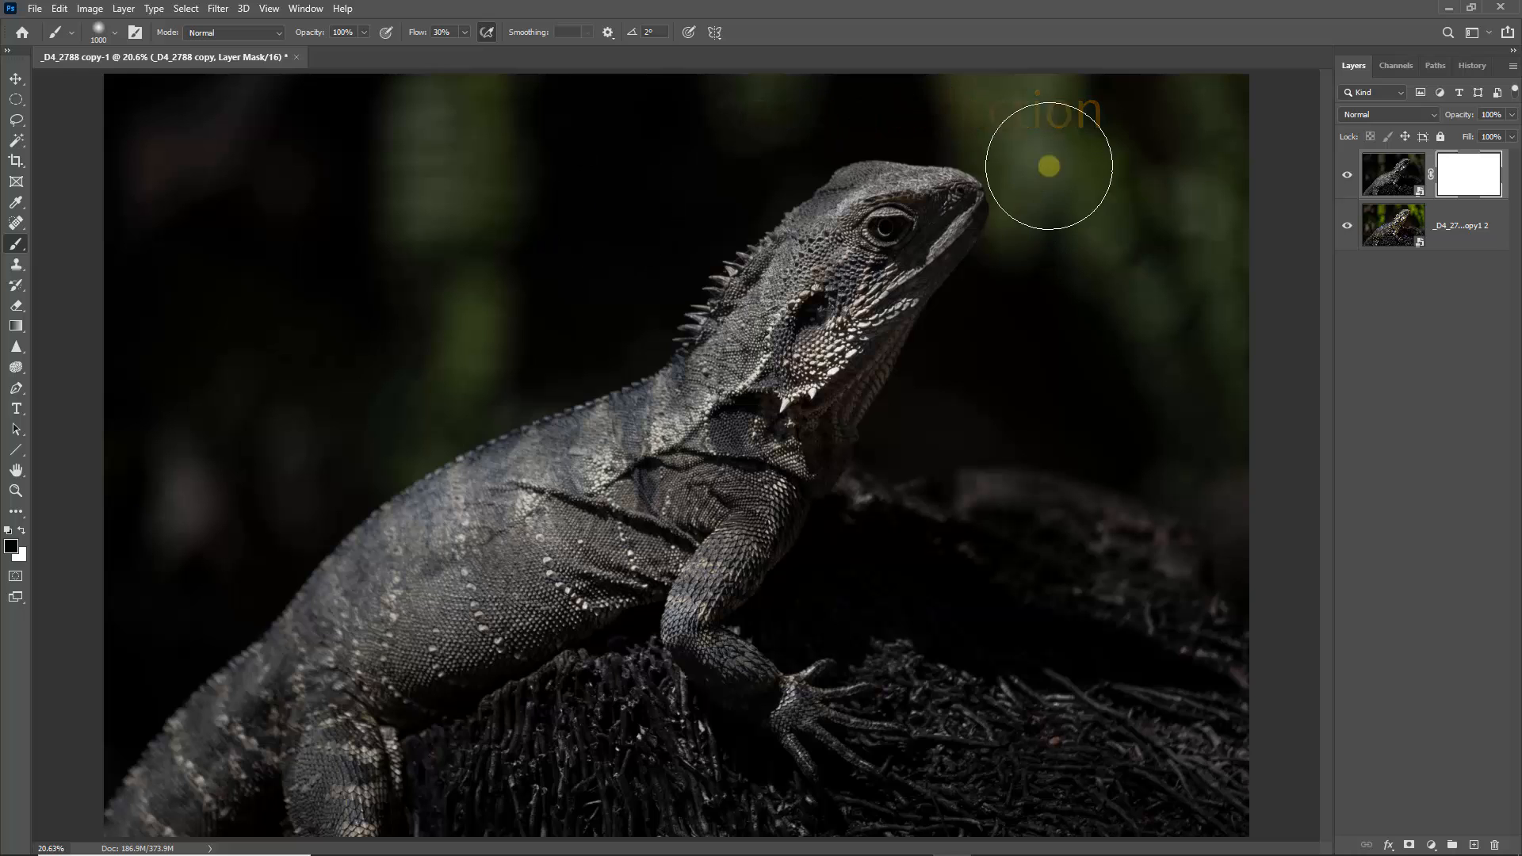
pyautogui.moveTo(920, 194)
pyautogui.mouseDown()
pyautogui.moveTo(785, 227)
pyautogui.moveTo(855, 197)
pyautogui.moveTo(1026, 180)
pyautogui.moveTo(871, 180)
pyautogui.moveTo(674, 295)
pyautogui.moveTo(813, 236)
pyautogui.moveTo(1030, 202)
pyautogui.moveTo(746, 300)
pyautogui.moveTo(594, 413)
pyautogui.moveTo(933, 249)
pyautogui.moveTo(558, 534)
pyautogui.moveTo(851, 346)
pyautogui.moveTo(668, 597)
pyautogui.moveTo(881, 374)
pyautogui.moveTo(682, 653)
pyautogui.moveTo(743, 560)
pyautogui.moveTo(710, 630)
pyautogui.moveTo(863, 681)
pyautogui.moveTo(729, 695)
pyautogui.moveTo(921, 732)
pyautogui.moveTo(771, 691)
pyautogui.moveTo(871, 722)
pyautogui.moveTo(625, 545)
pyautogui.moveTo(680, 651)
pyautogui.moveTo(622, 453)
pyautogui.moveTo(560, 615)
pyautogui.moveTo(512, 477)
pyautogui.moveTo(469, 541)
pyautogui.moveTo(383, 551)
pyautogui.moveTo(400, 612)
pyautogui.moveTo(93, 834)
pyautogui.moveTo(216, 726)
pyautogui.moveTo(259, 772)
pyautogui.moveTo(378, 761)
pyautogui.moveTo(386, 705)
pyautogui.moveTo(425, 731)
pyautogui.moveTo(273, 711)
pyautogui.moveTo(712, 474)
pyautogui.moveTo(353, 607)
pyautogui.moveTo(143, 783)
pyautogui.moveTo(638, 396)
pyautogui.moveTo(697, 421)
pyautogui.mouseUp()
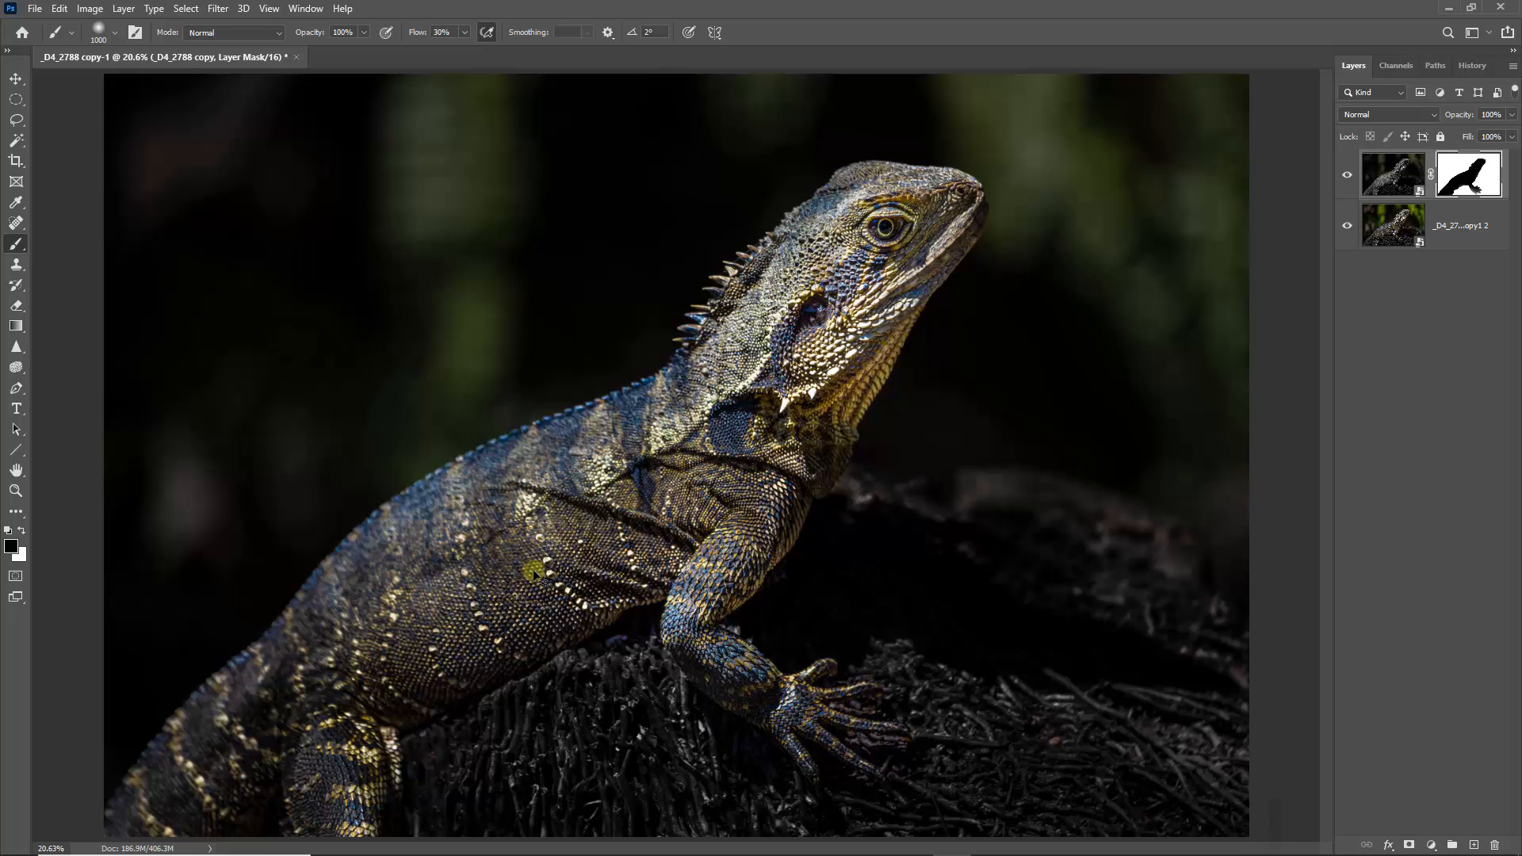
# Clean up the mask around the front foot by painting white between and around the claws with a small size 70 brush
pyautogui.moveTo(655, 592); pyautogui.dragTo(1099, 825)
pyautogui.moveTo(910, 721); pyautogui.dragTo(882, 337)
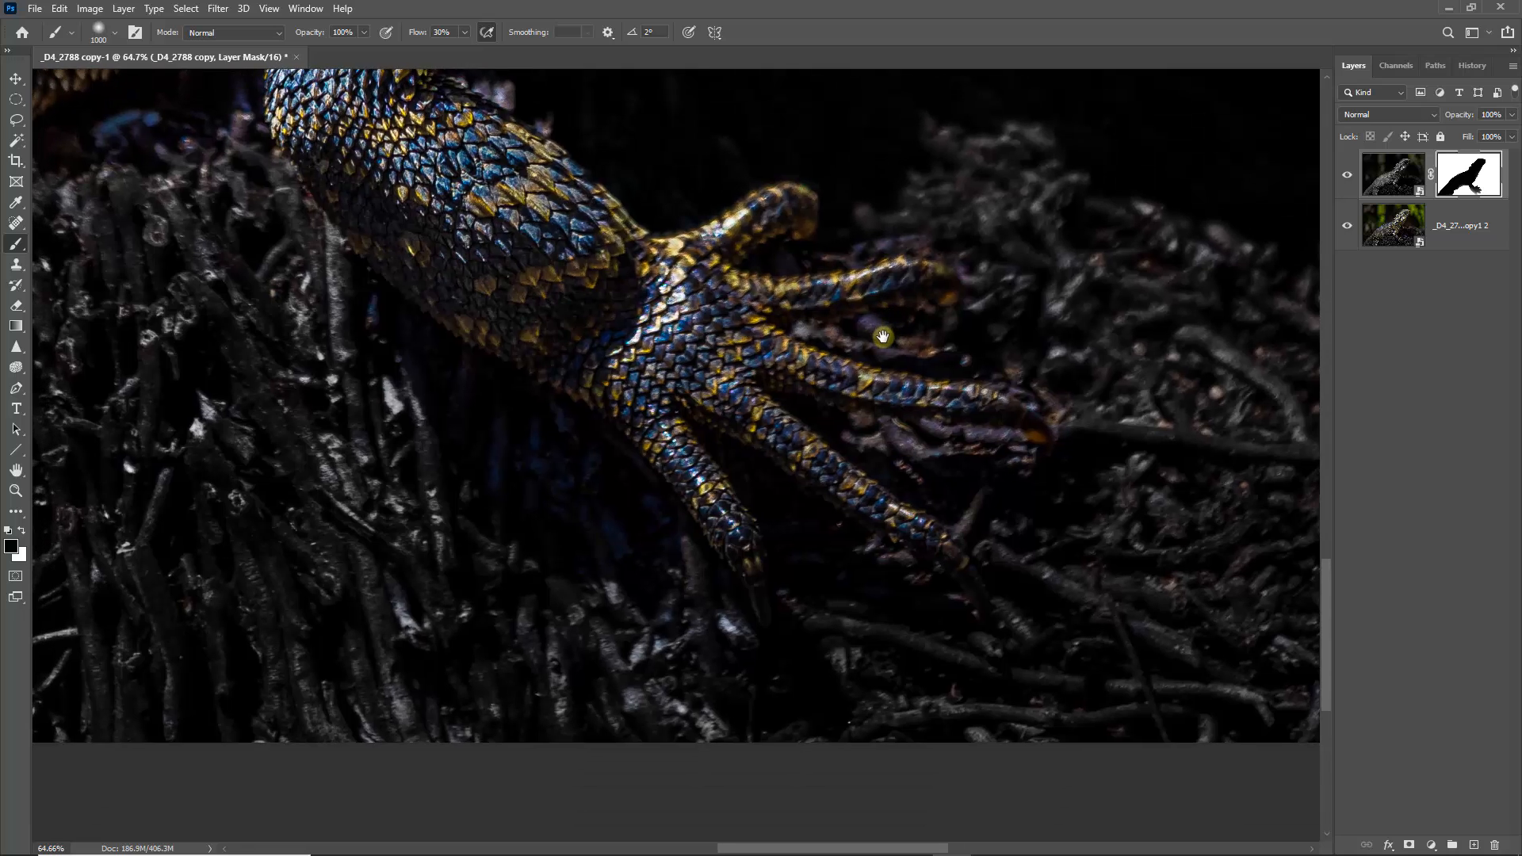
pyautogui.press('[')
pyautogui.press('[')
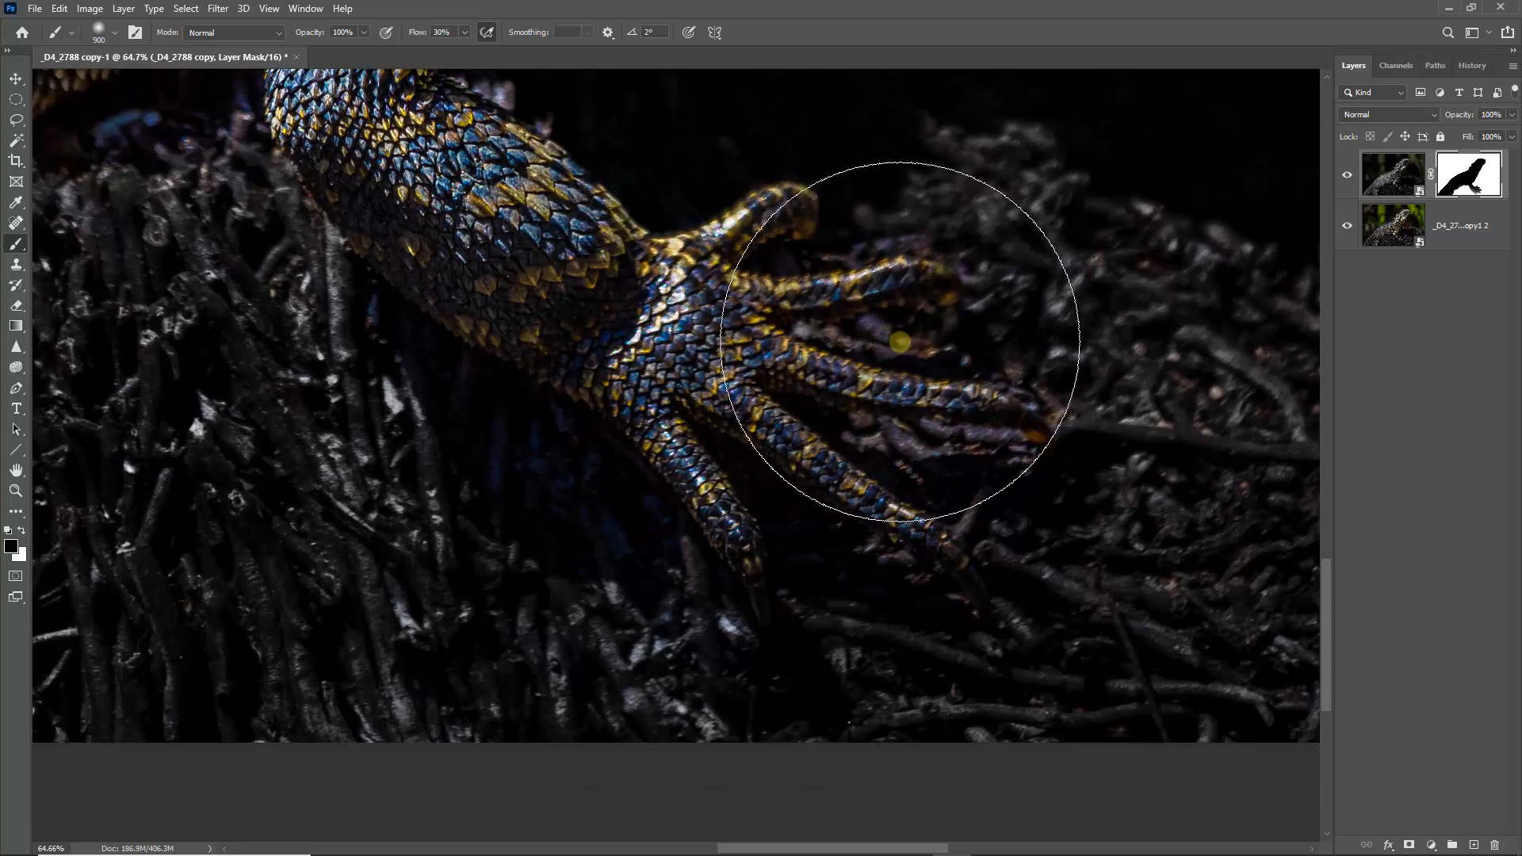
pyautogui.press('[')
pyautogui.press('[')
pyautogui.press('[')
pyautogui.press('[')
pyautogui.press('[')
pyautogui.press('[')
pyautogui.press('[')
pyautogui.press('[')
pyautogui.press('[')
pyautogui.press('[')
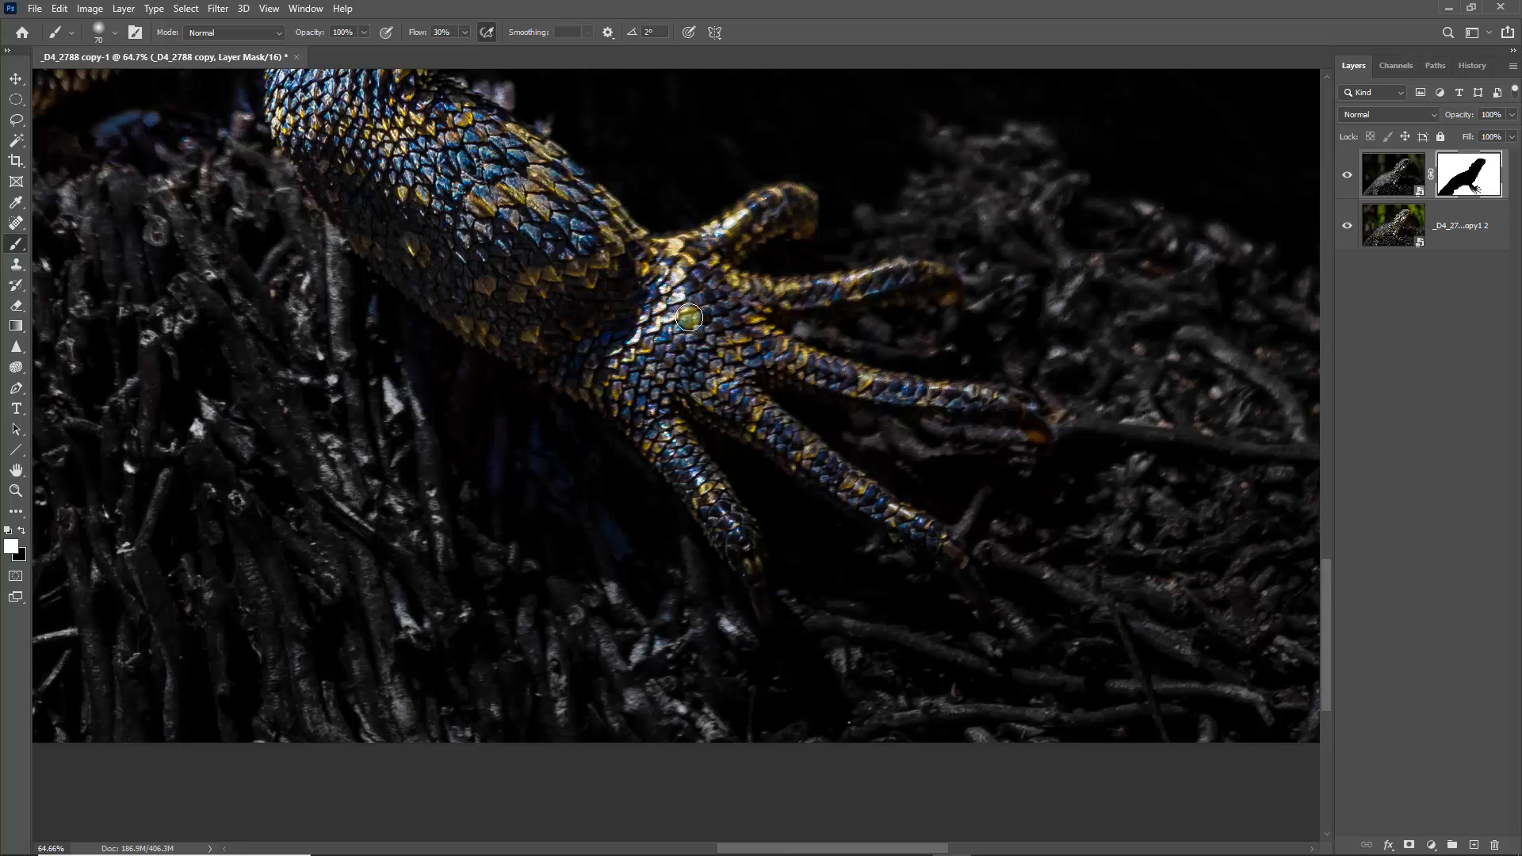
pyautogui.press('x')
pyautogui.hotkey('ctrl', '0')
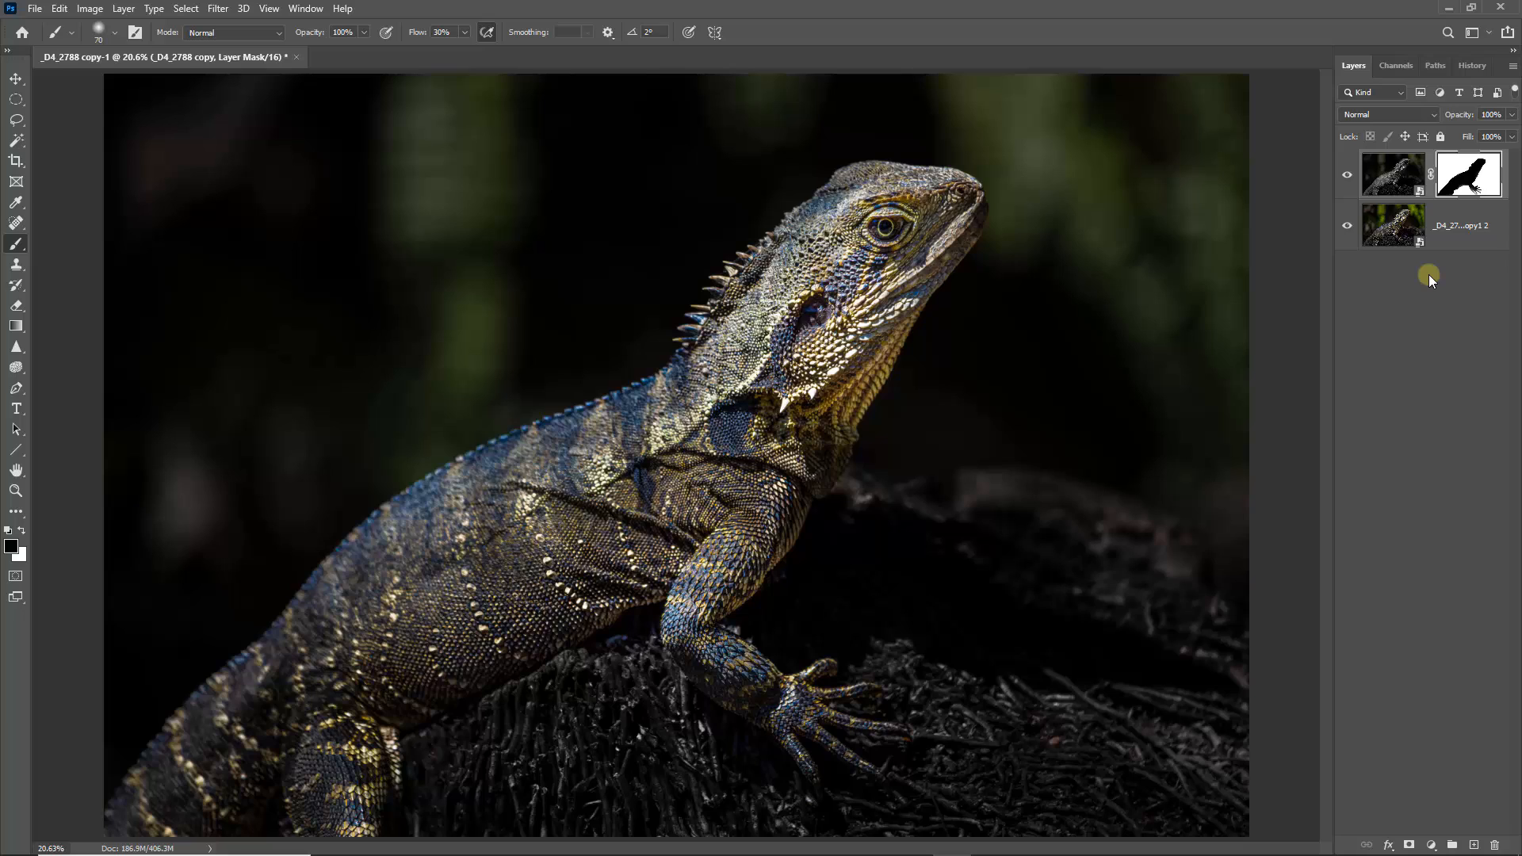
# Add a new empty layer above the others and outline the small blue catchlight in the lizard's pupil with the Lasso
pyautogui.press('l')
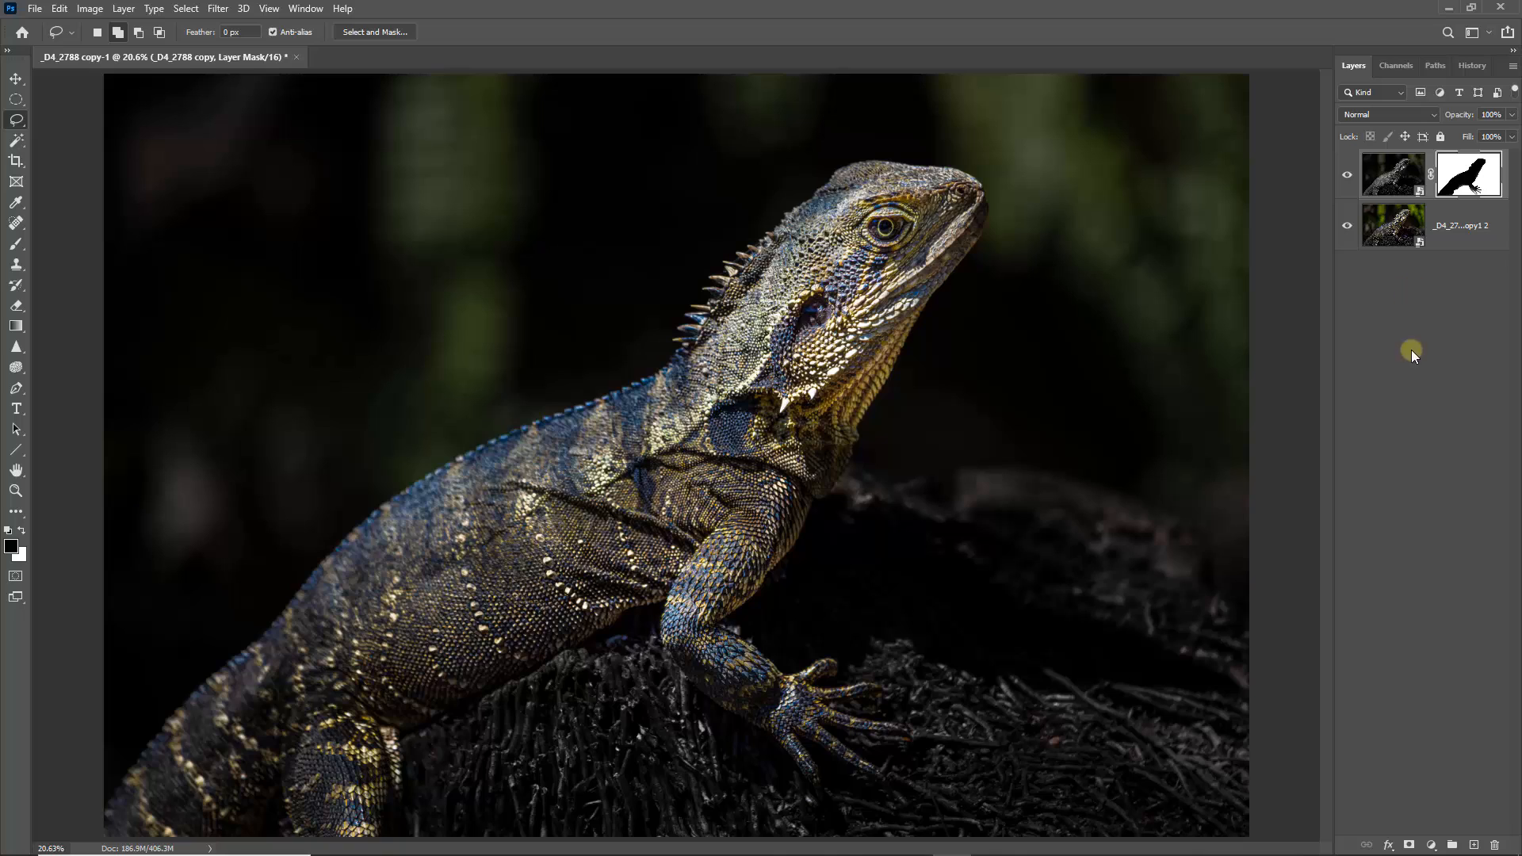
pyautogui.click(1473, 845)
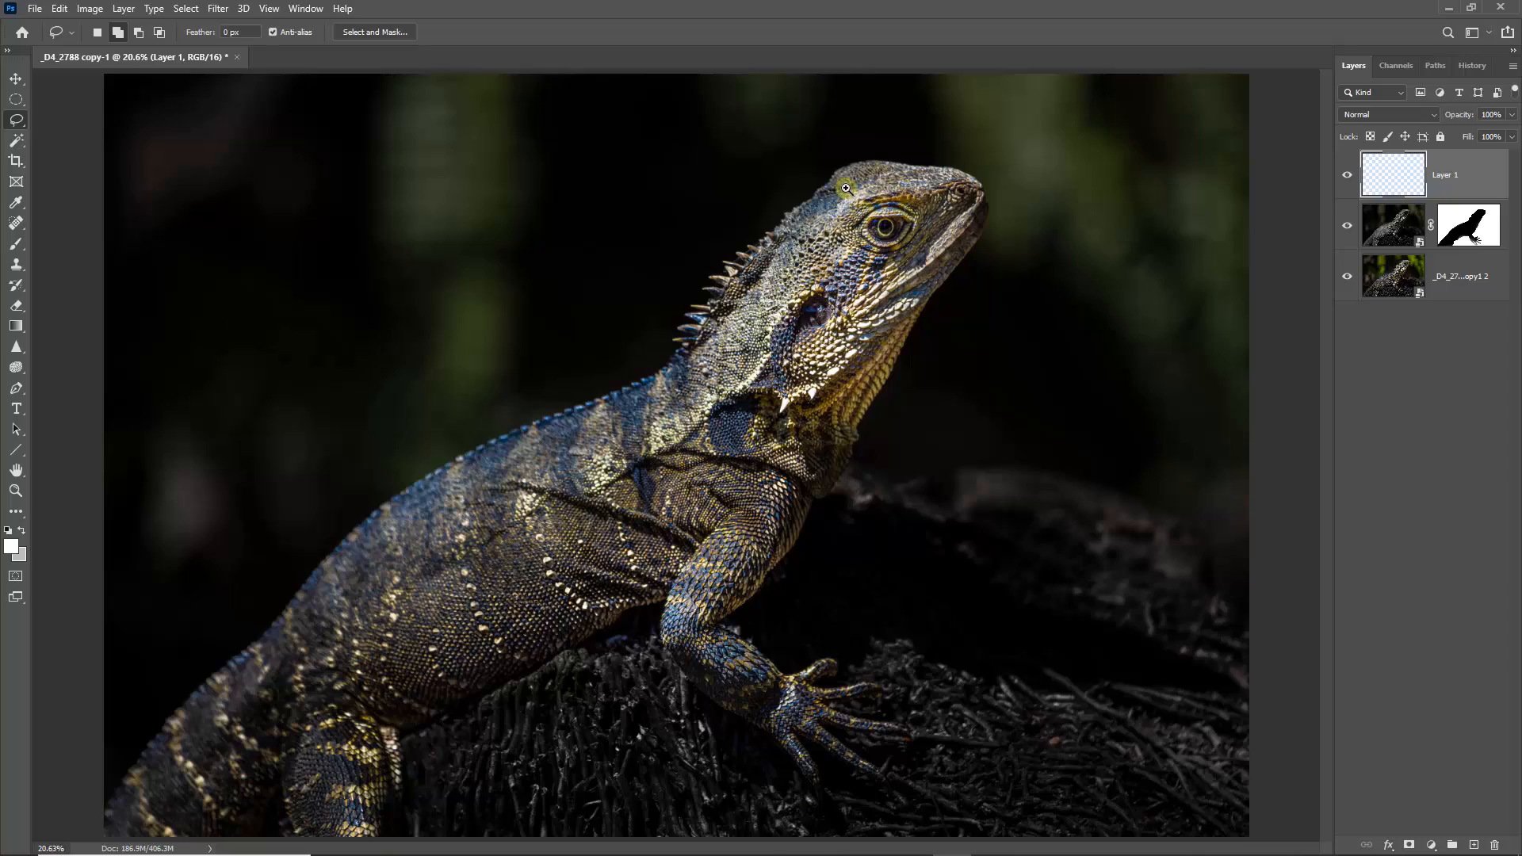
pyautogui.moveTo(846, 192); pyautogui.dragTo(937, 281)
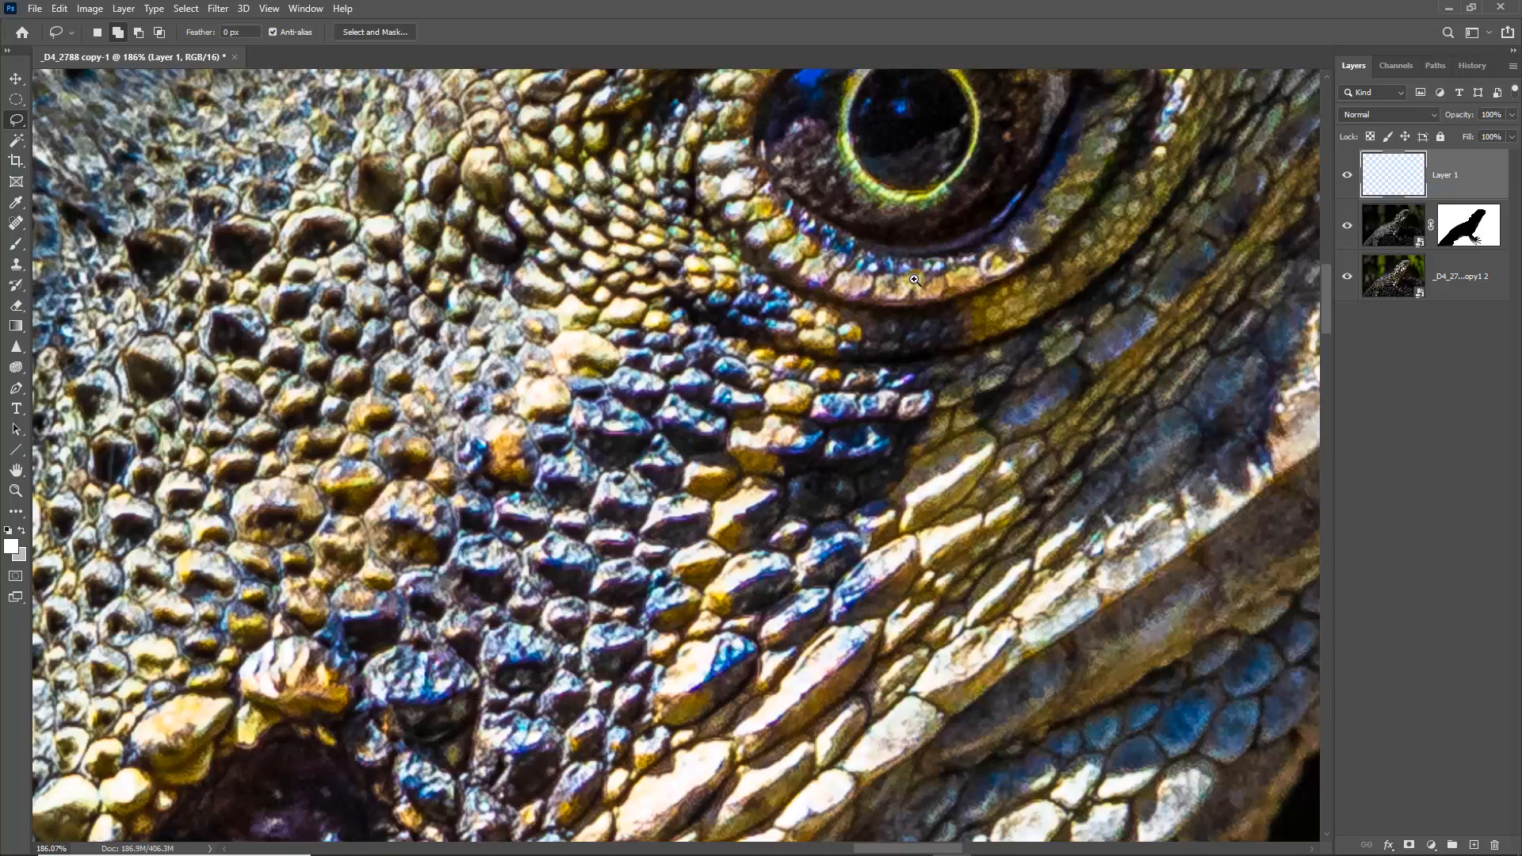
pyautogui.click(918, 147)
pyautogui.moveTo(913, 167)
pyautogui.mouseDown()
pyautogui.moveTo(889, 239)
pyautogui.moveTo(807, 343)
pyautogui.mouseUp()
pyautogui.click(857, 277)
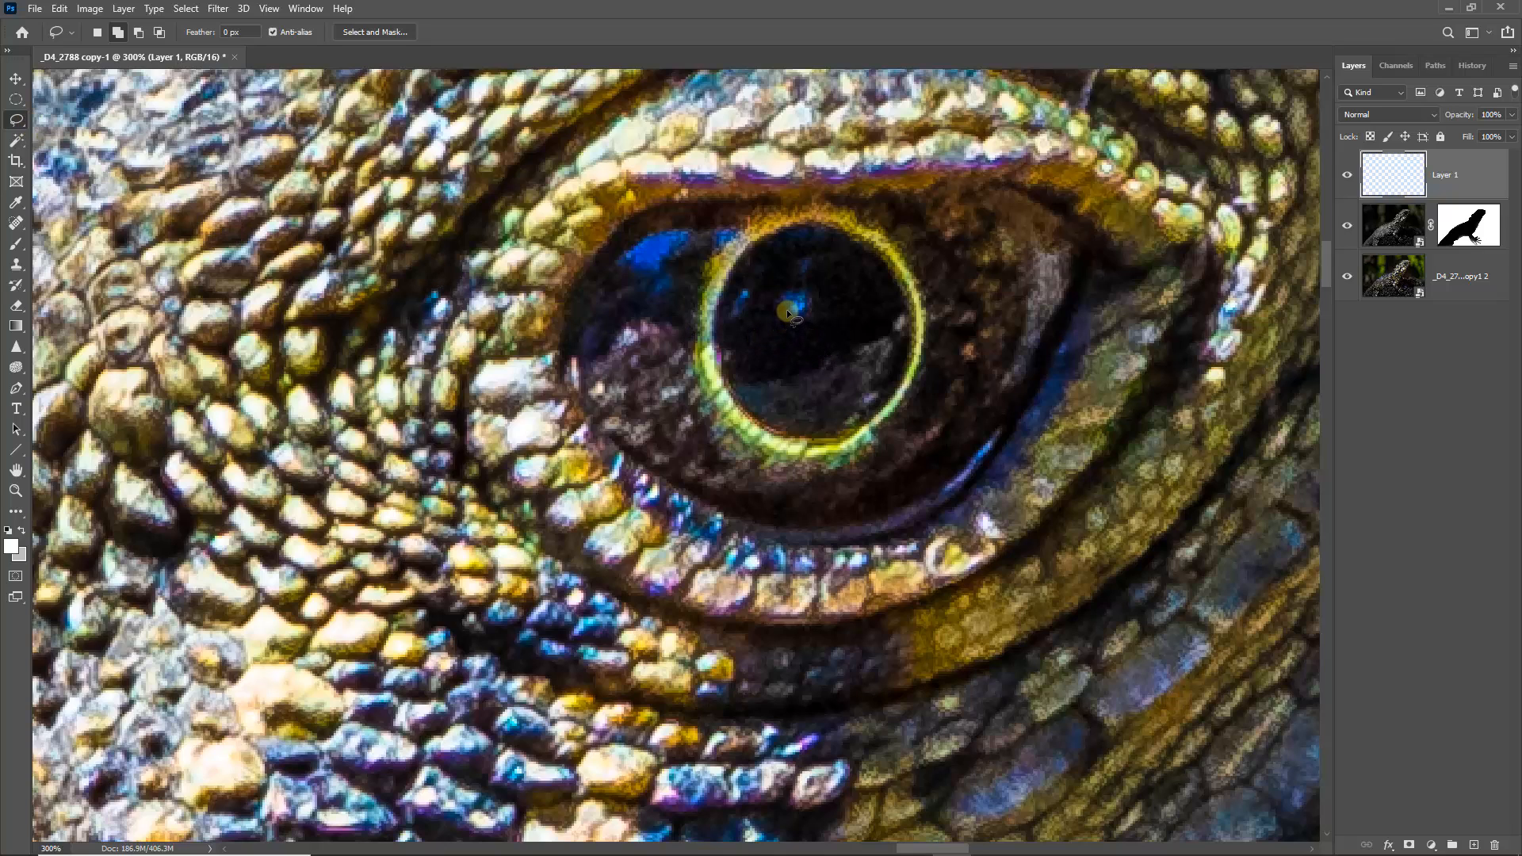
pyautogui.moveTo(789, 318)
pyautogui.mouseDown()
pyautogui.moveTo(807, 320)
pyautogui.moveTo(811, 292)
pyautogui.moveTo(784, 297)
pyautogui.moveTo(789, 317)
pyautogui.mouseUp()
# Soften the catchlight selection in Select and Mask with a Feather of 0.5 px, output as a selection
pyautogui.click(376, 33)
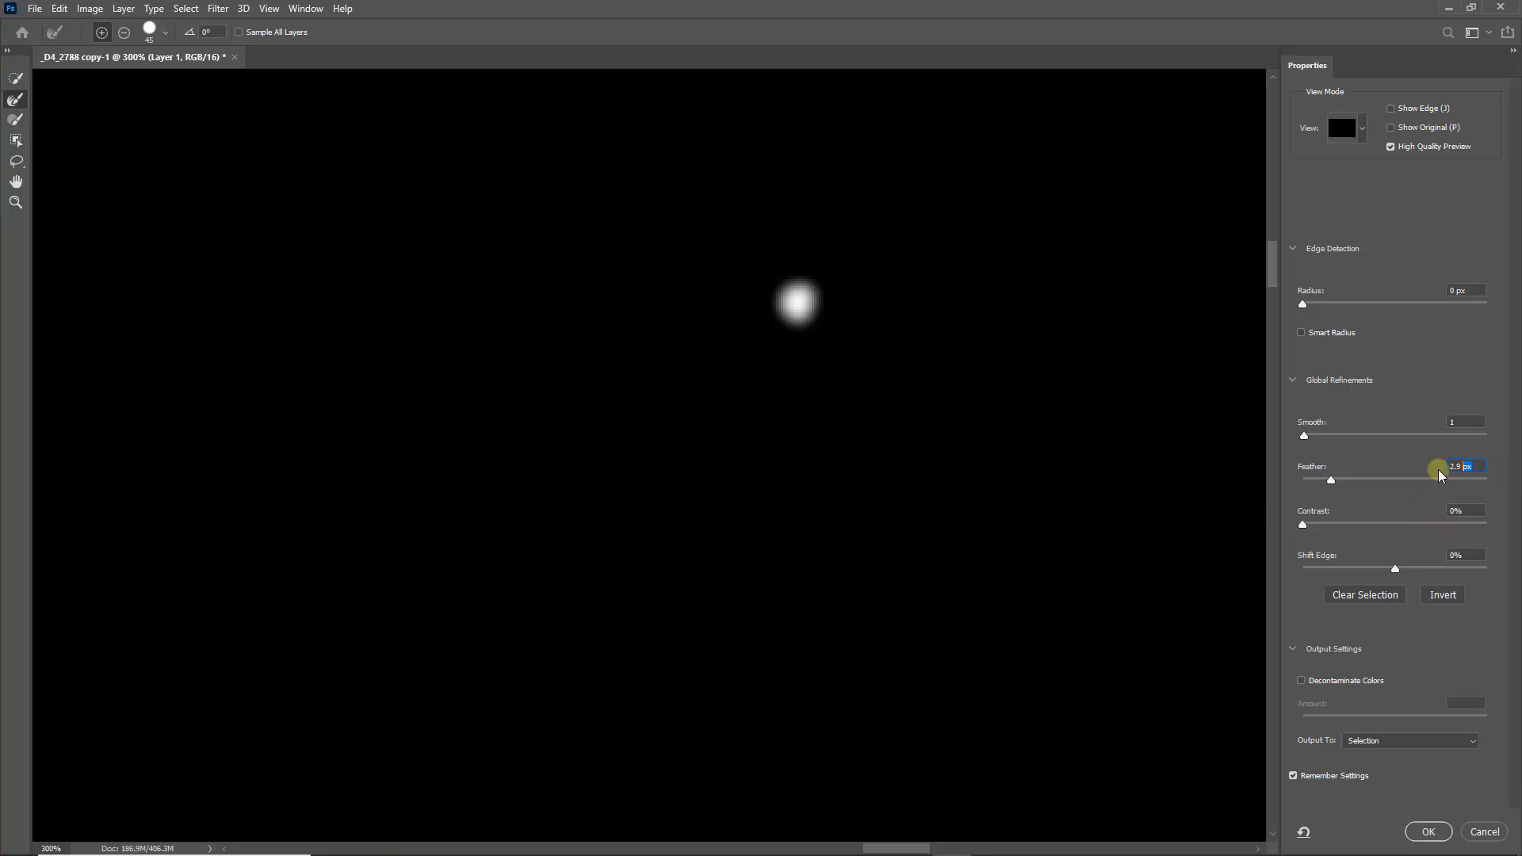
pyautogui.write('5')
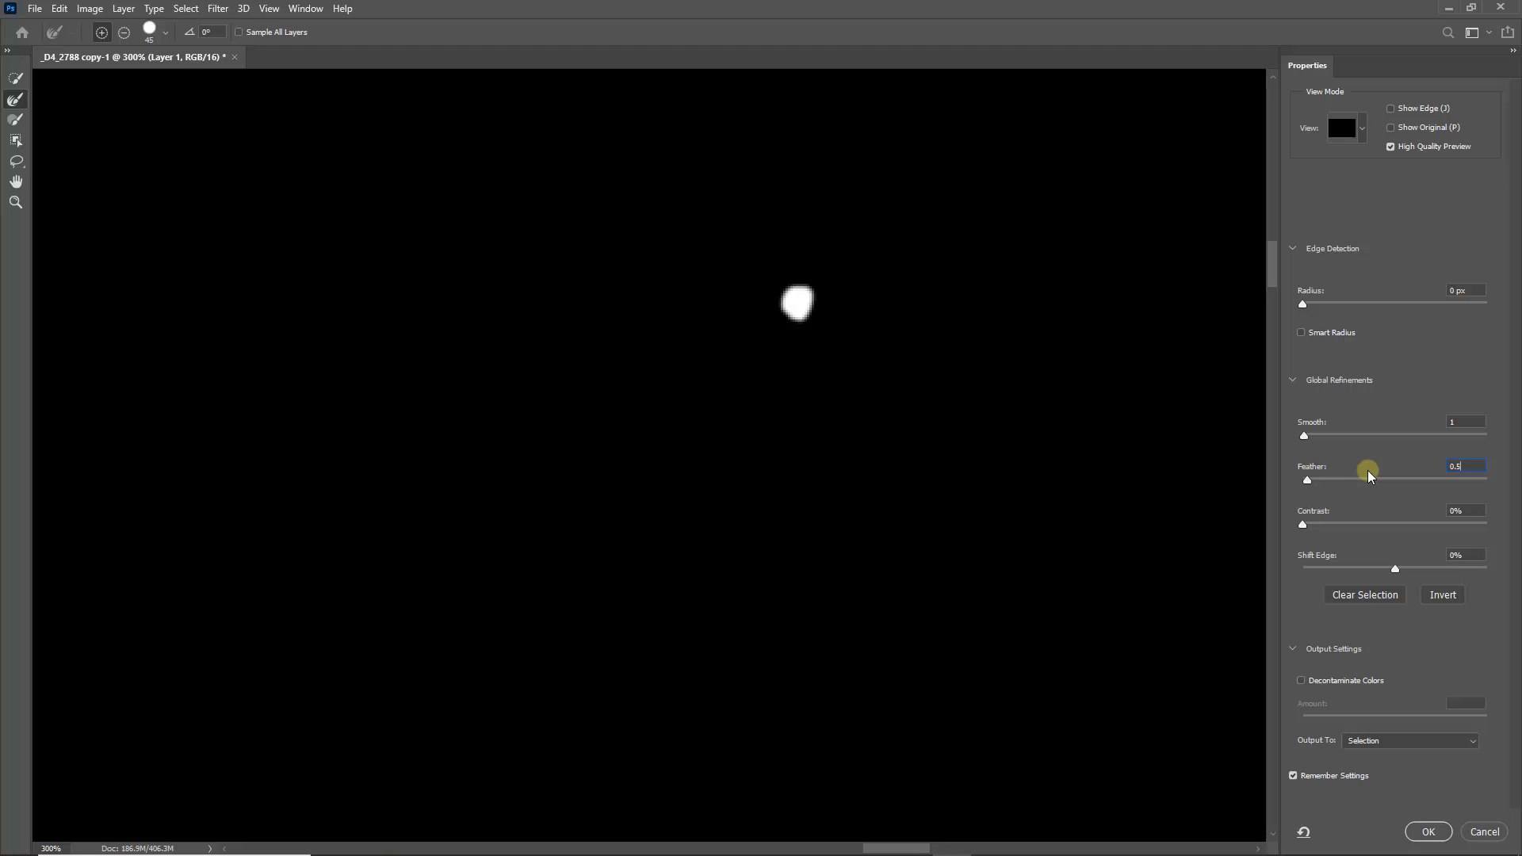
pyautogui.click(1428, 832)
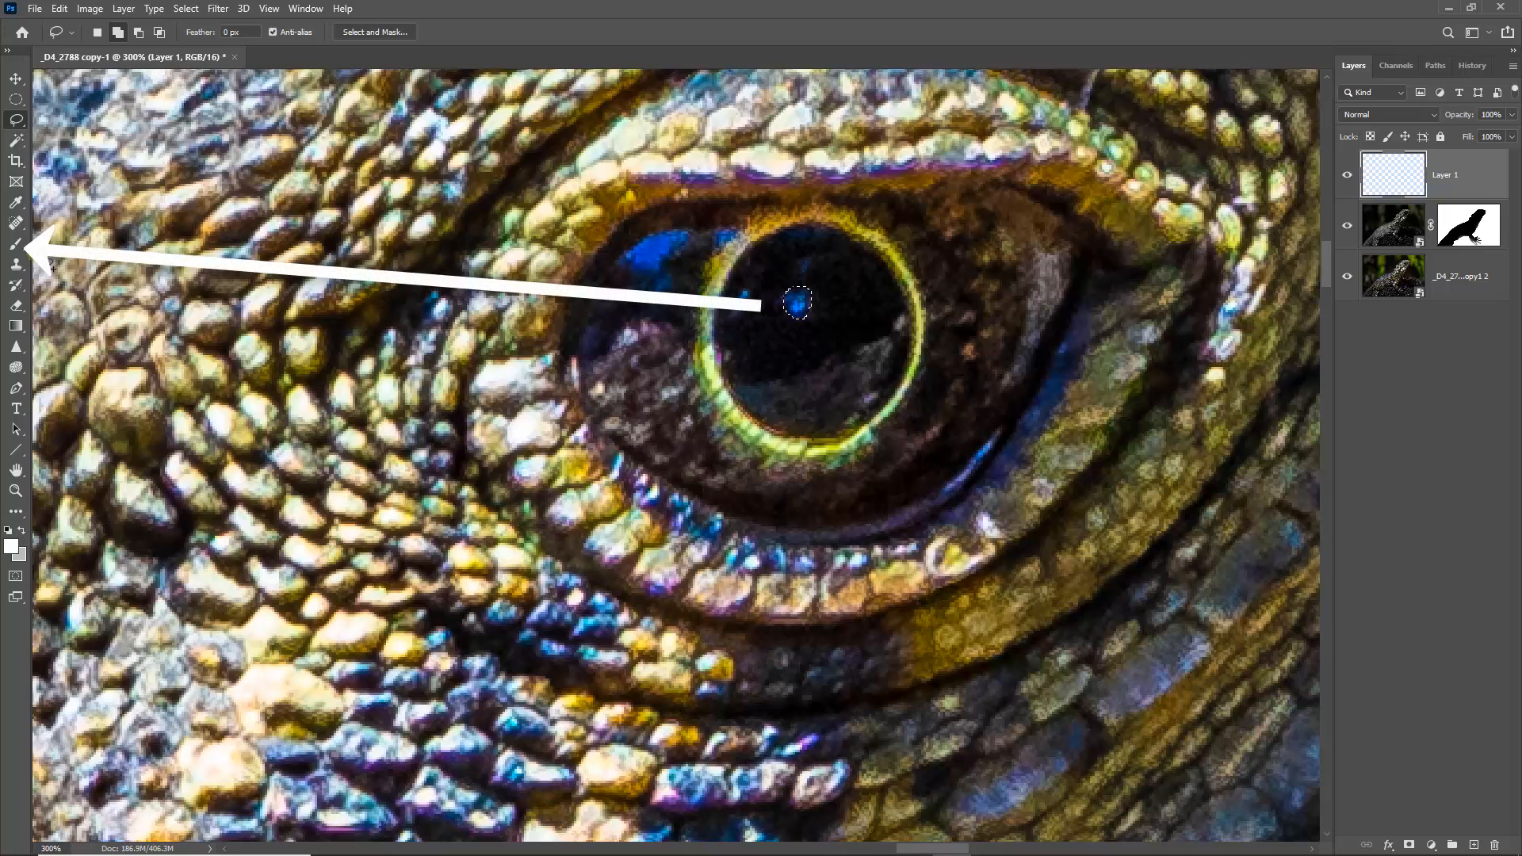
# Brighten the catchlight on the new layer by painting white inside the selection with the Brush at 5% flow
pyautogui.click(18, 244)
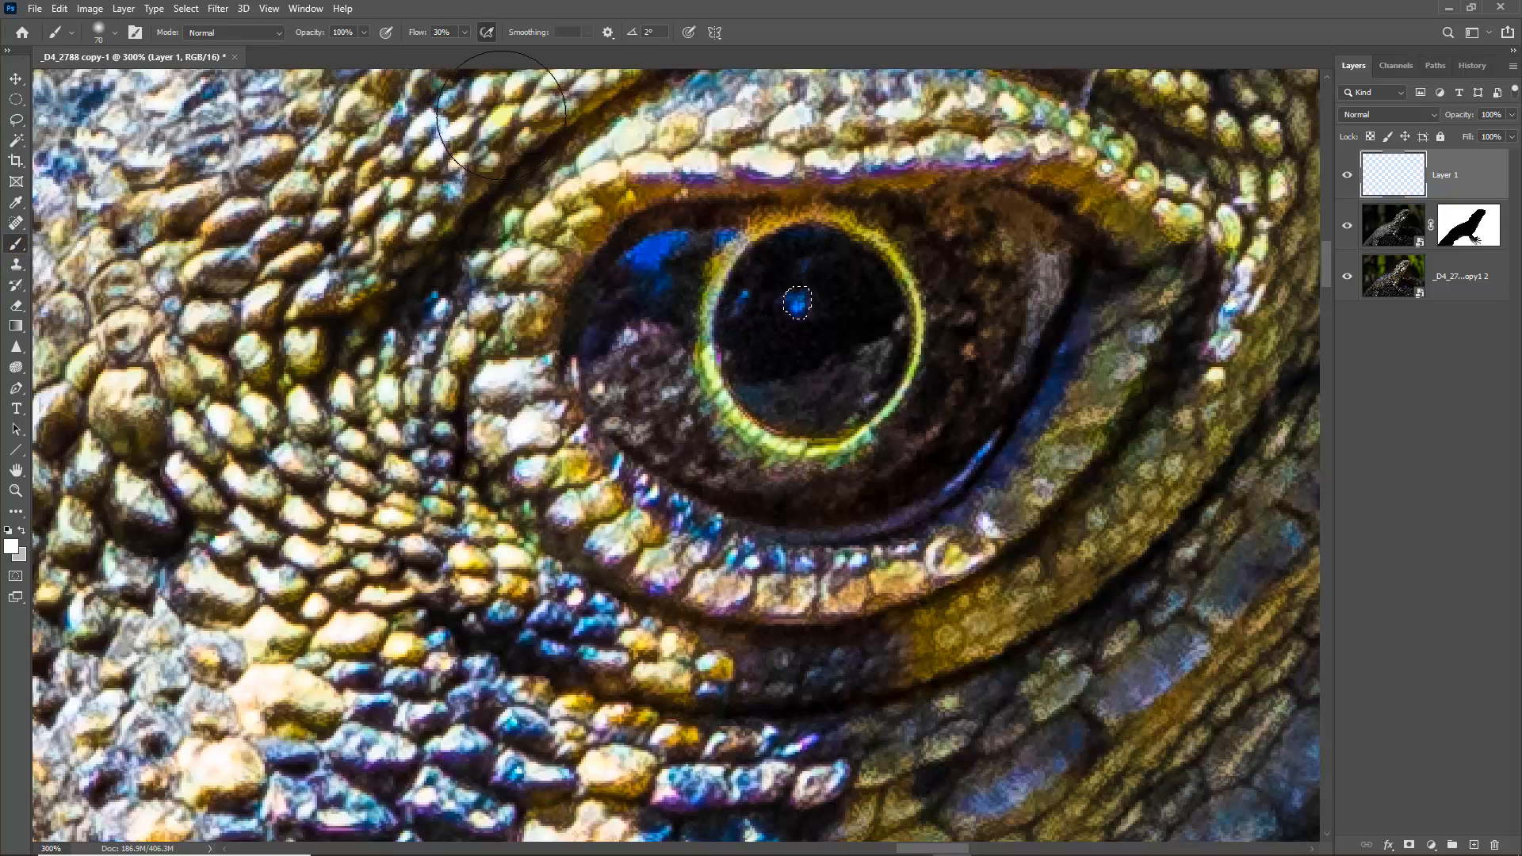
pyautogui.hotkey('shift', '0')
pyautogui.hotkey('shift', '5')
pyautogui.moveTo(849, 266); pyautogui.dragTo(900, 316)
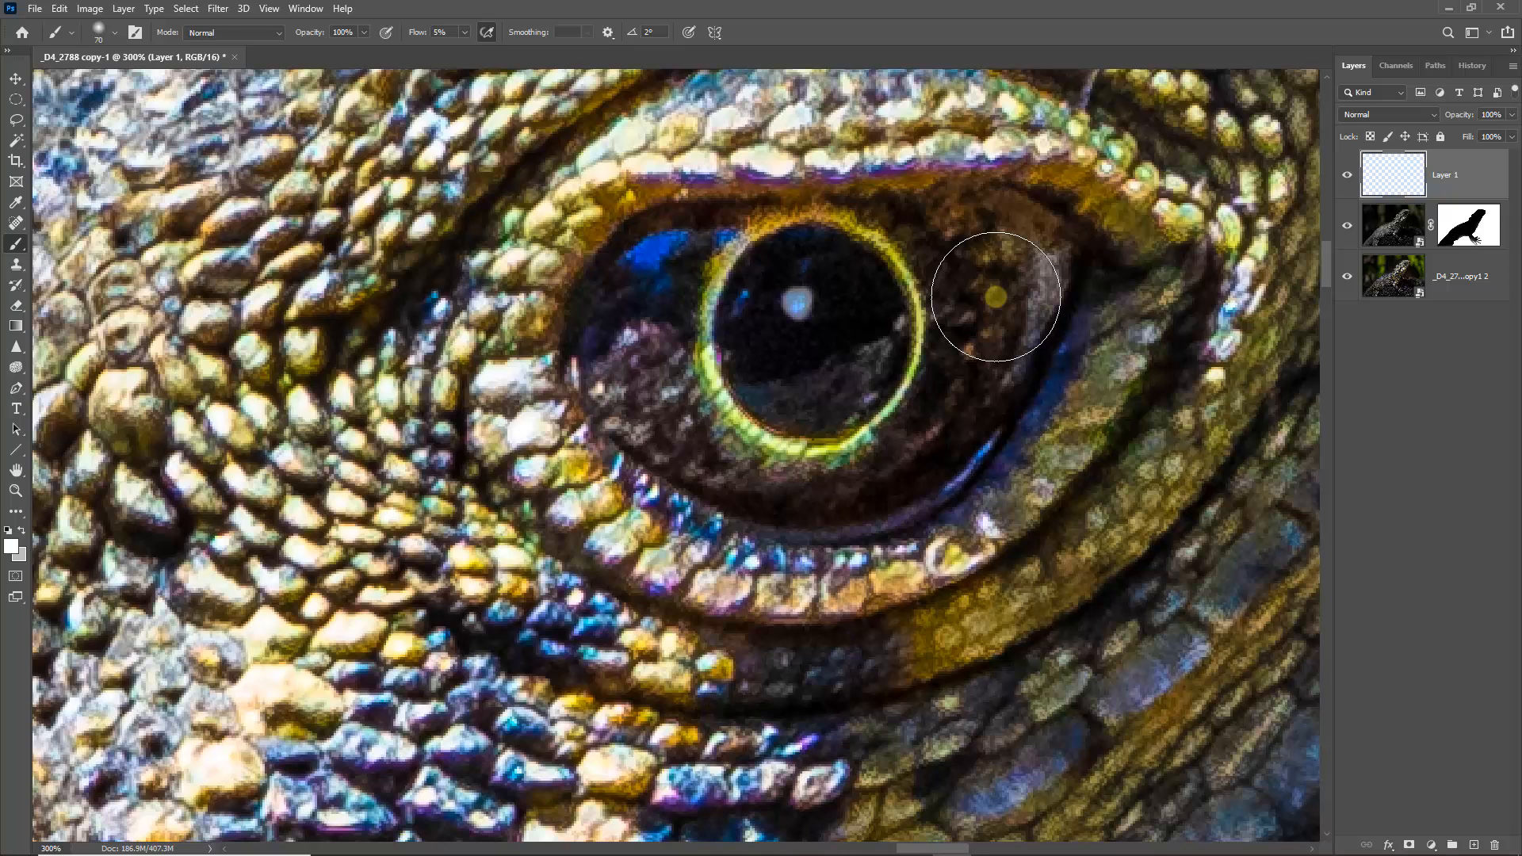
pyautogui.hotkey('ctrl', '0')
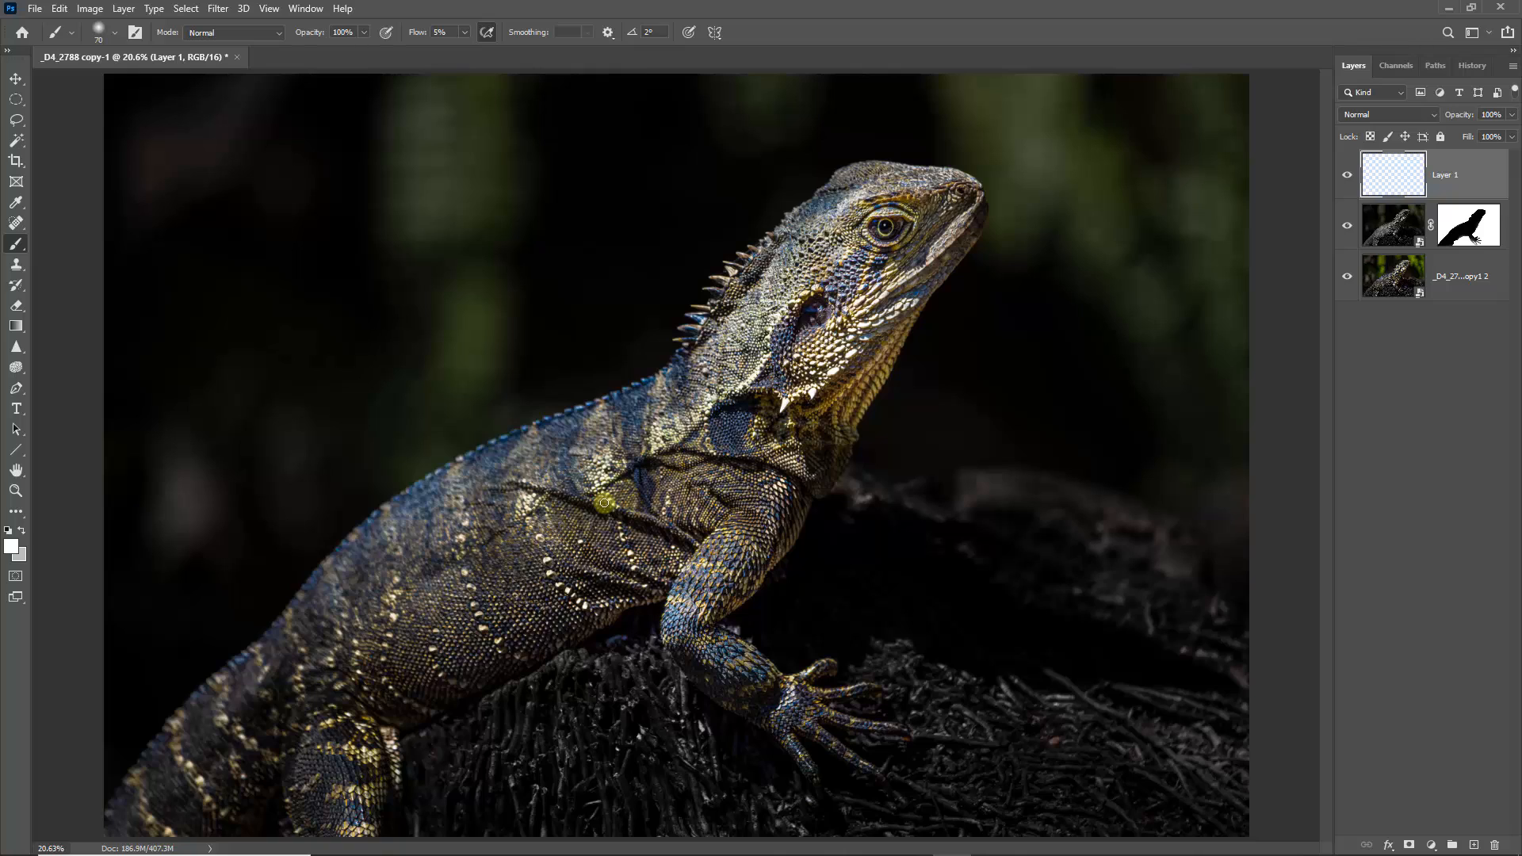
# Inspect the lizard's head and brightened eye up close, and flatten the image into a single background
pyautogui.moveTo(822, 163); pyautogui.dragTo(1000, 341)
pyautogui.moveTo(790, 217); pyautogui.dragTo(740, 444)
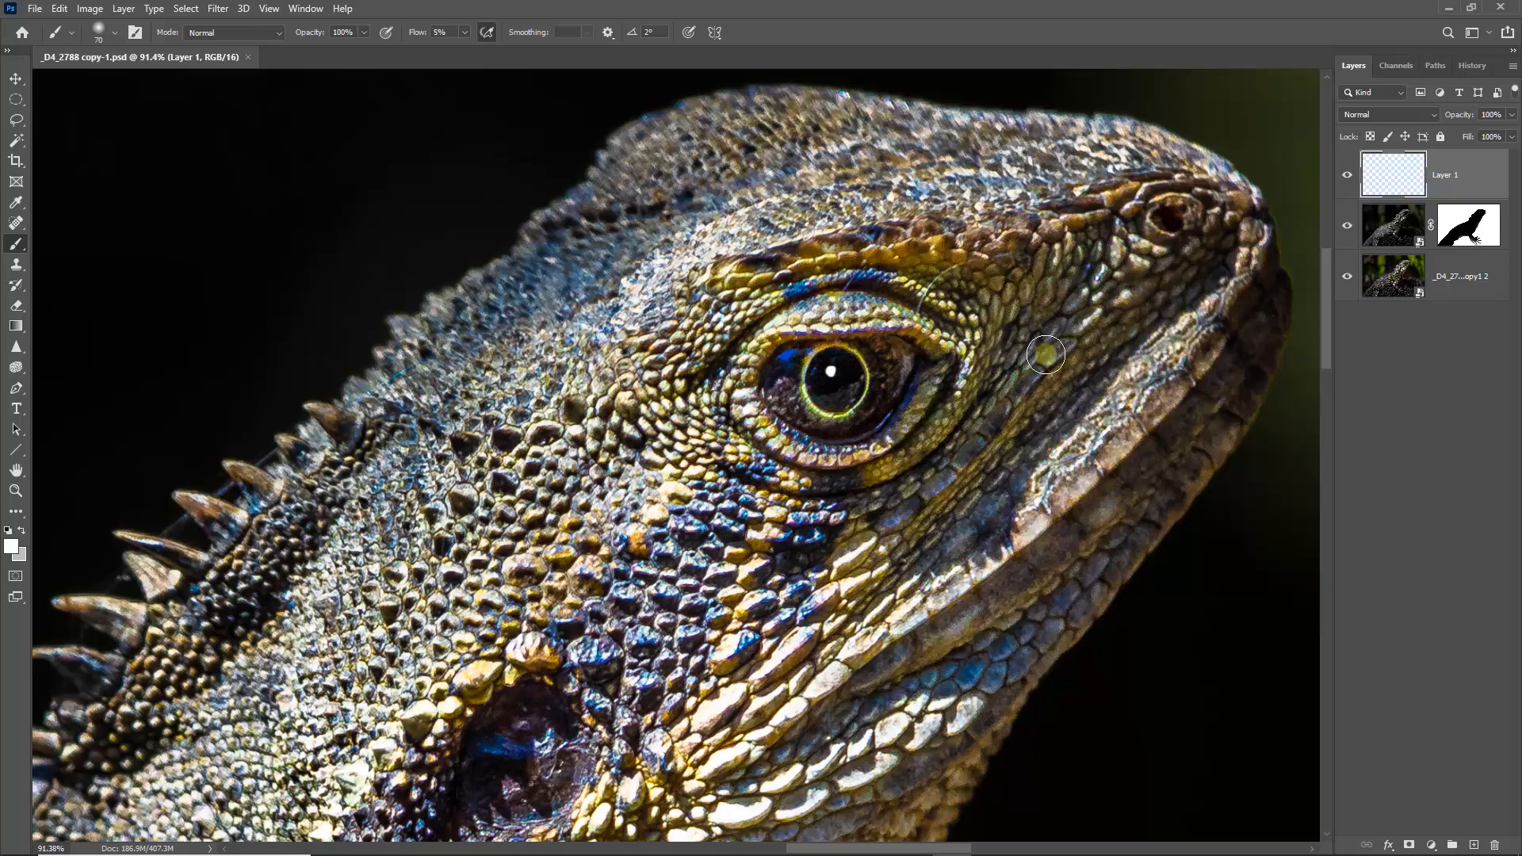
pyautogui.click(1512, 67)
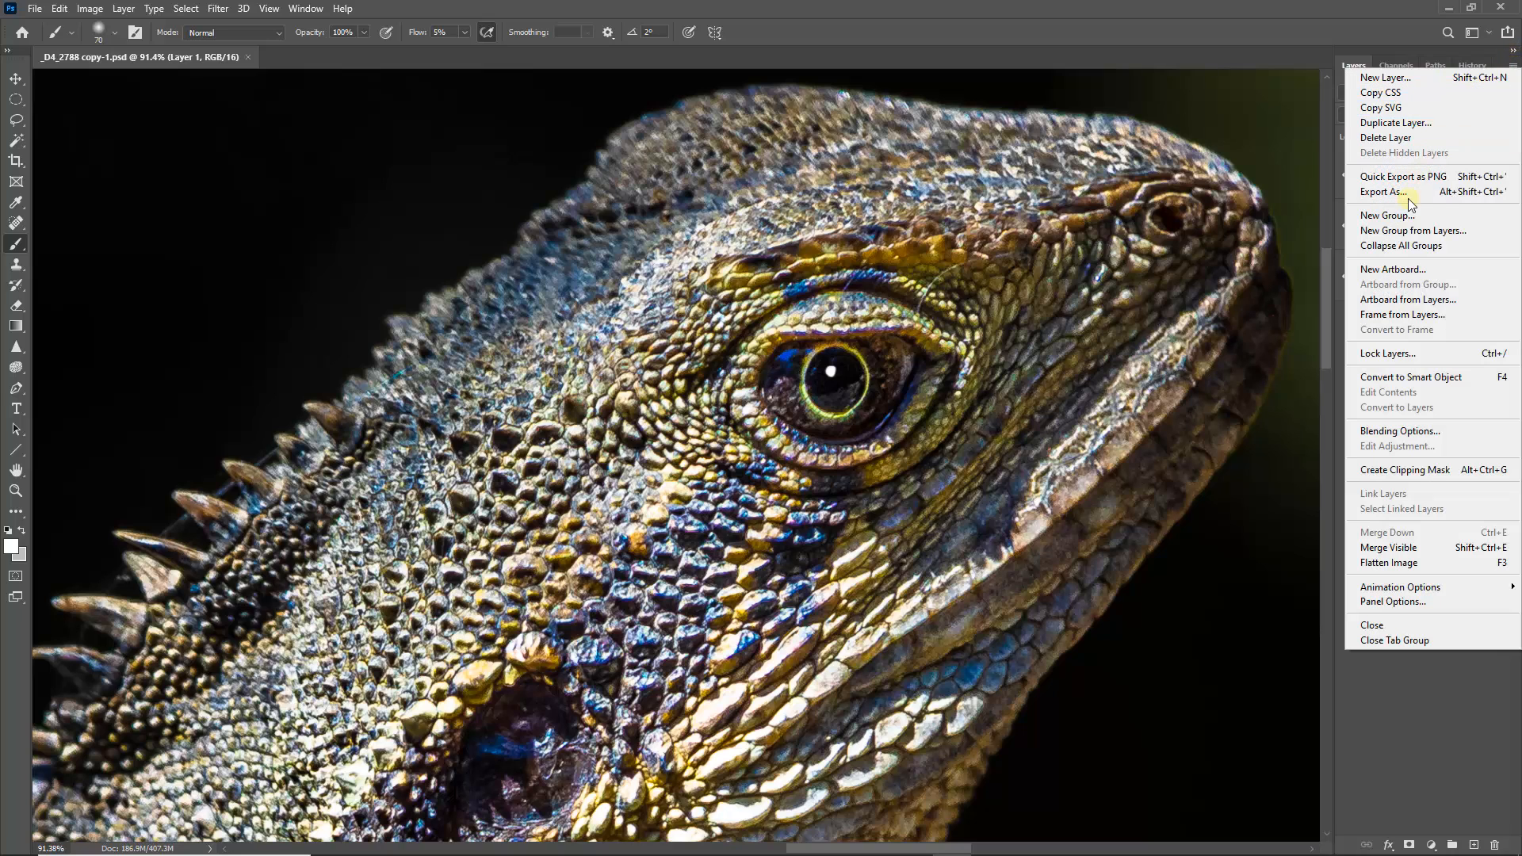
pyautogui.click(1380, 563)
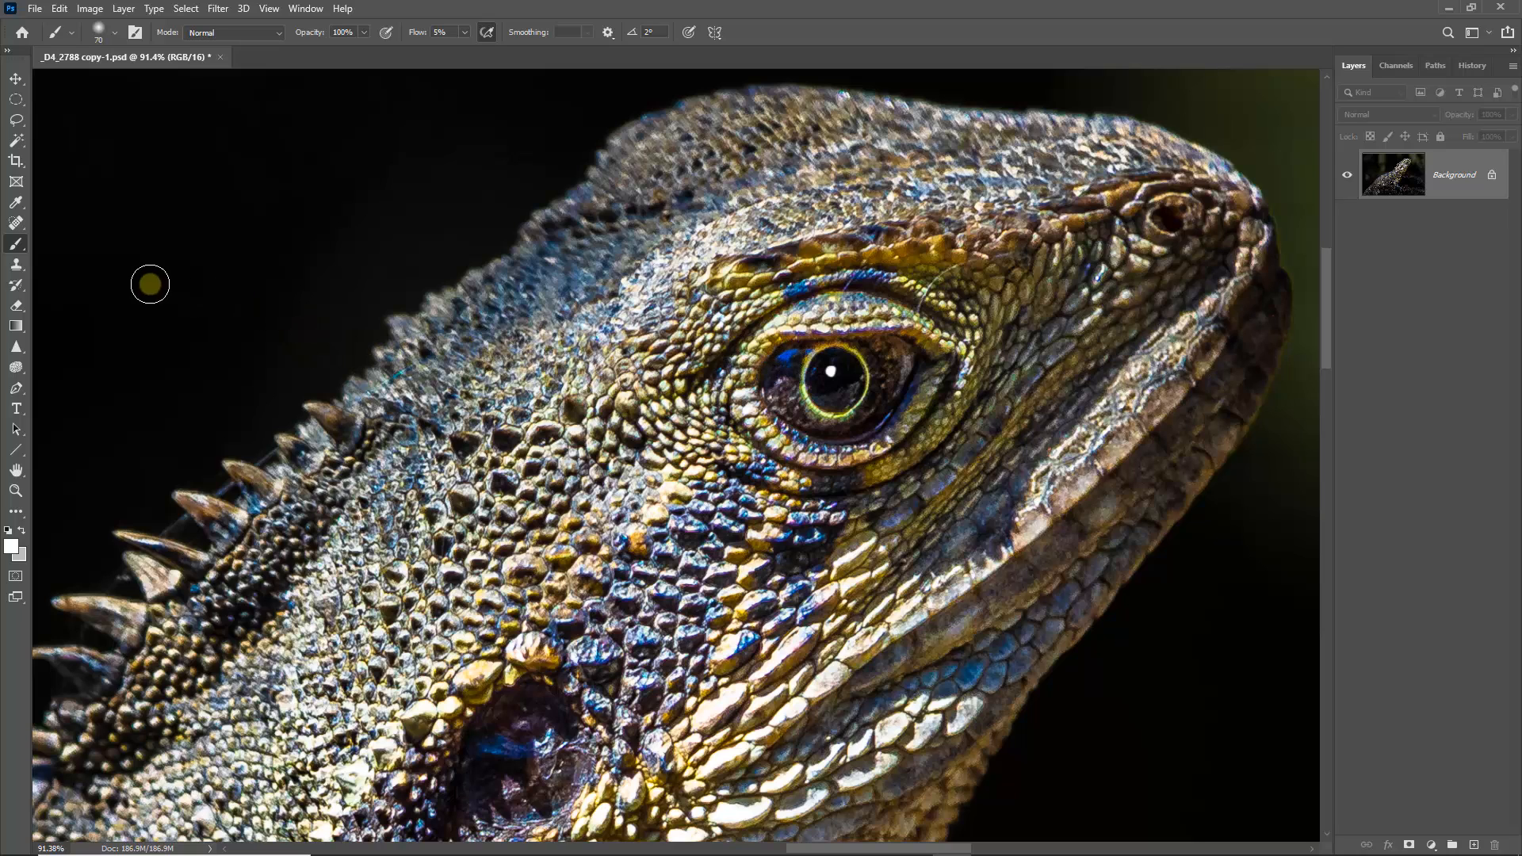
# Retouch small distracting spots on a new layer with the content-aware Spot Healing Brush, sampling all layers
pyautogui.moveTo(16, 223); pyautogui.dragTo(68, 225)
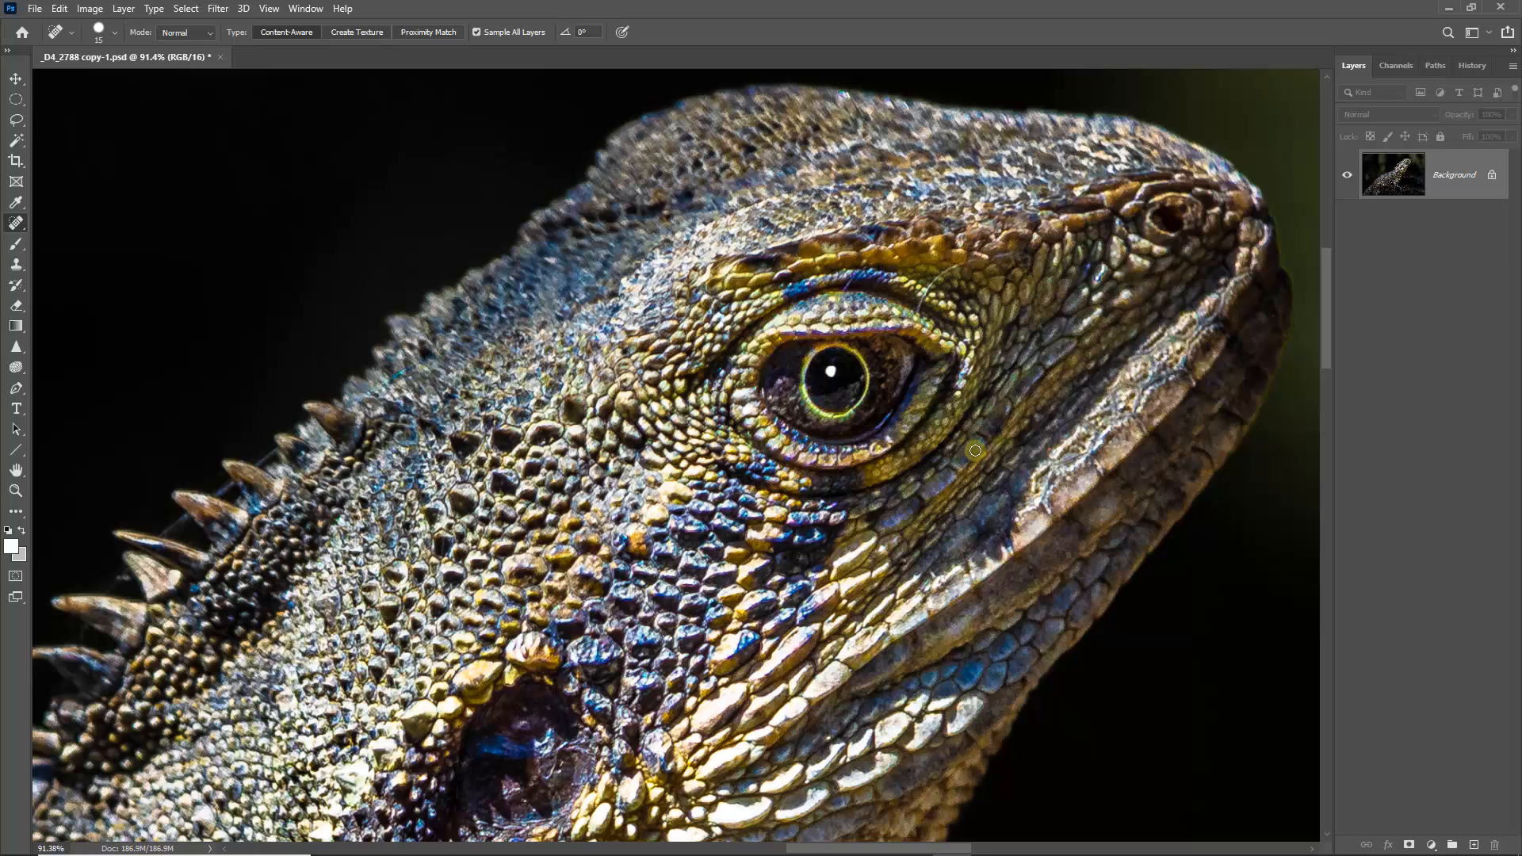
pyautogui.hotkey('ctrl', '0')
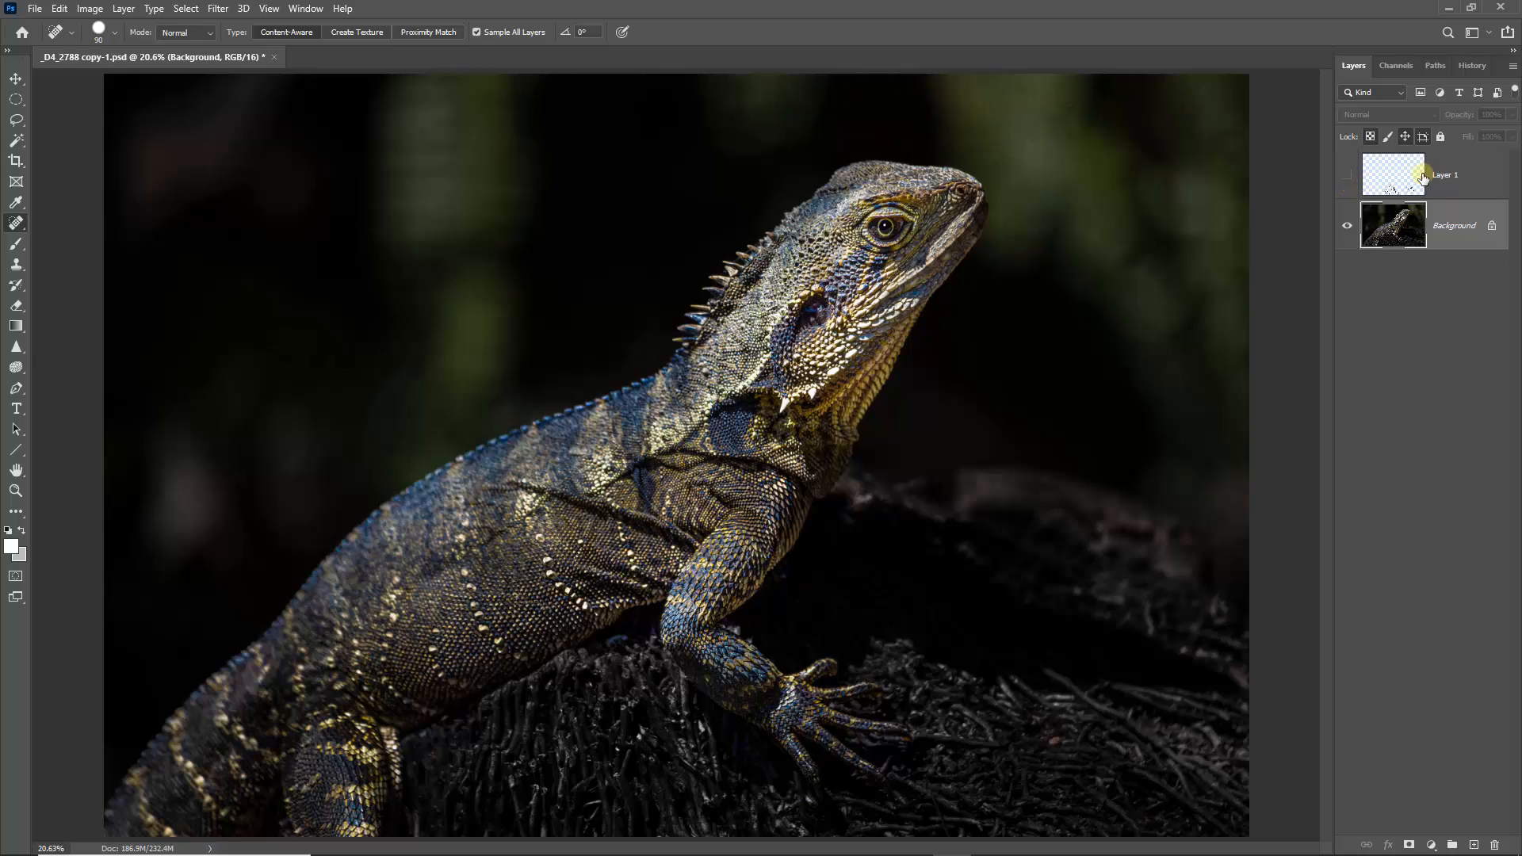
# Compare the image with and without the retouching layer, leave it visible, and flatten the image
pyautogui.click(1348, 176)
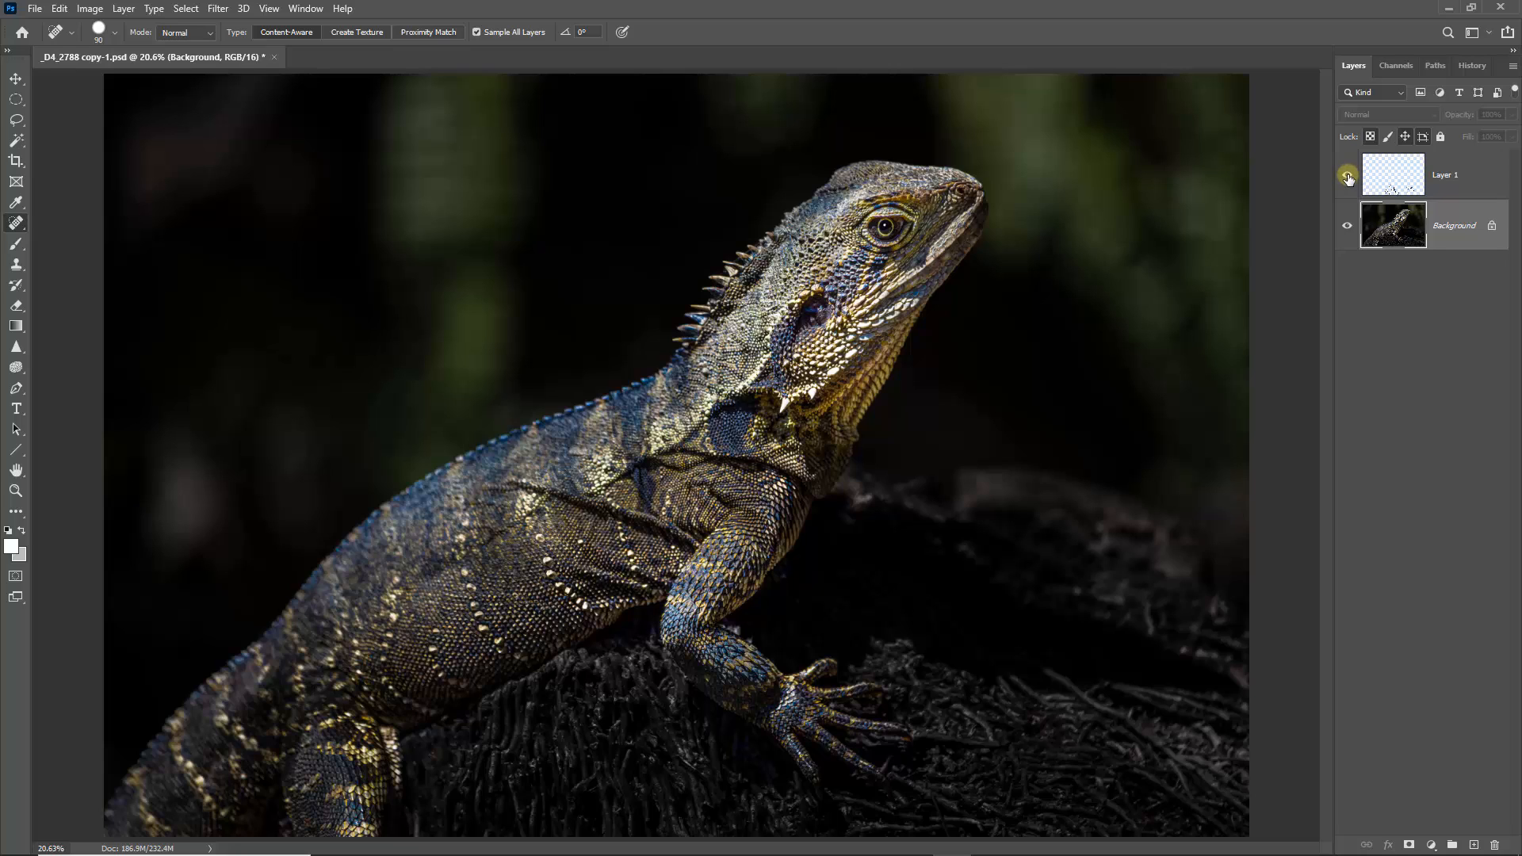
pyautogui.click(1347, 177)
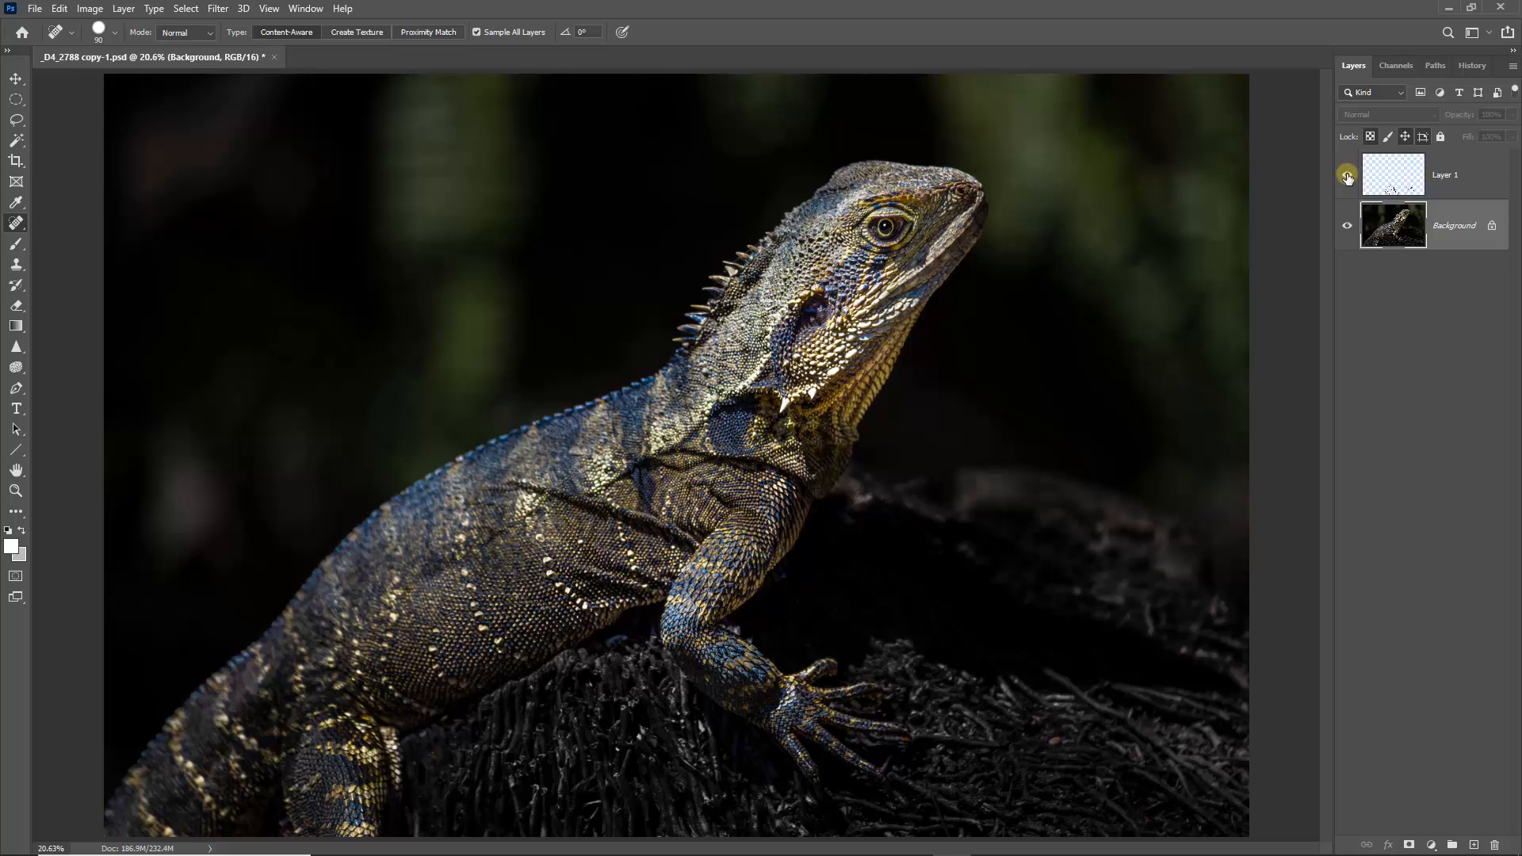
pyautogui.click(1348, 178)
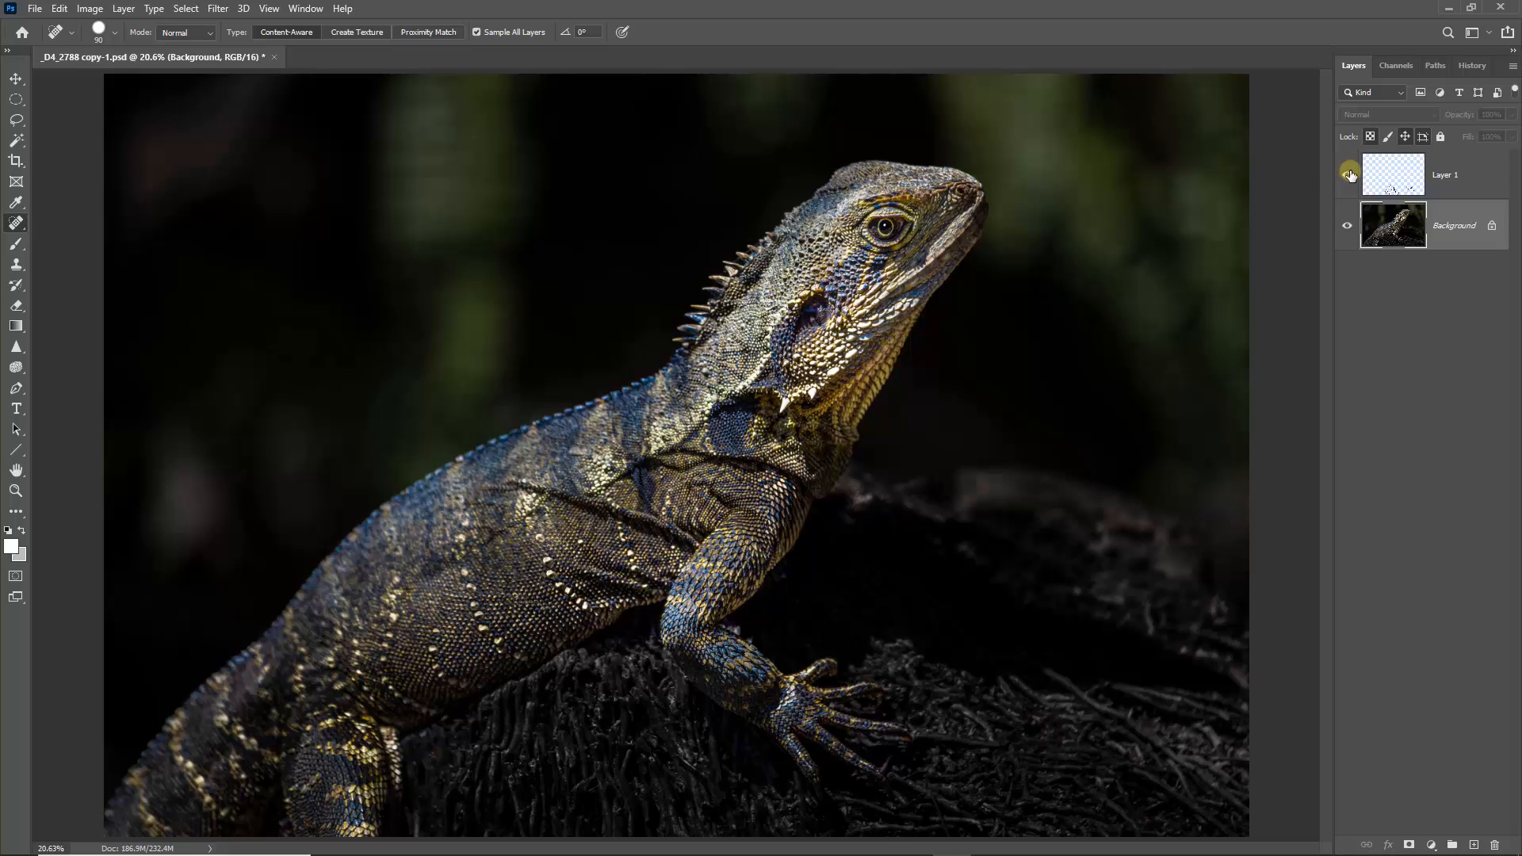
pyautogui.click(1349, 177)
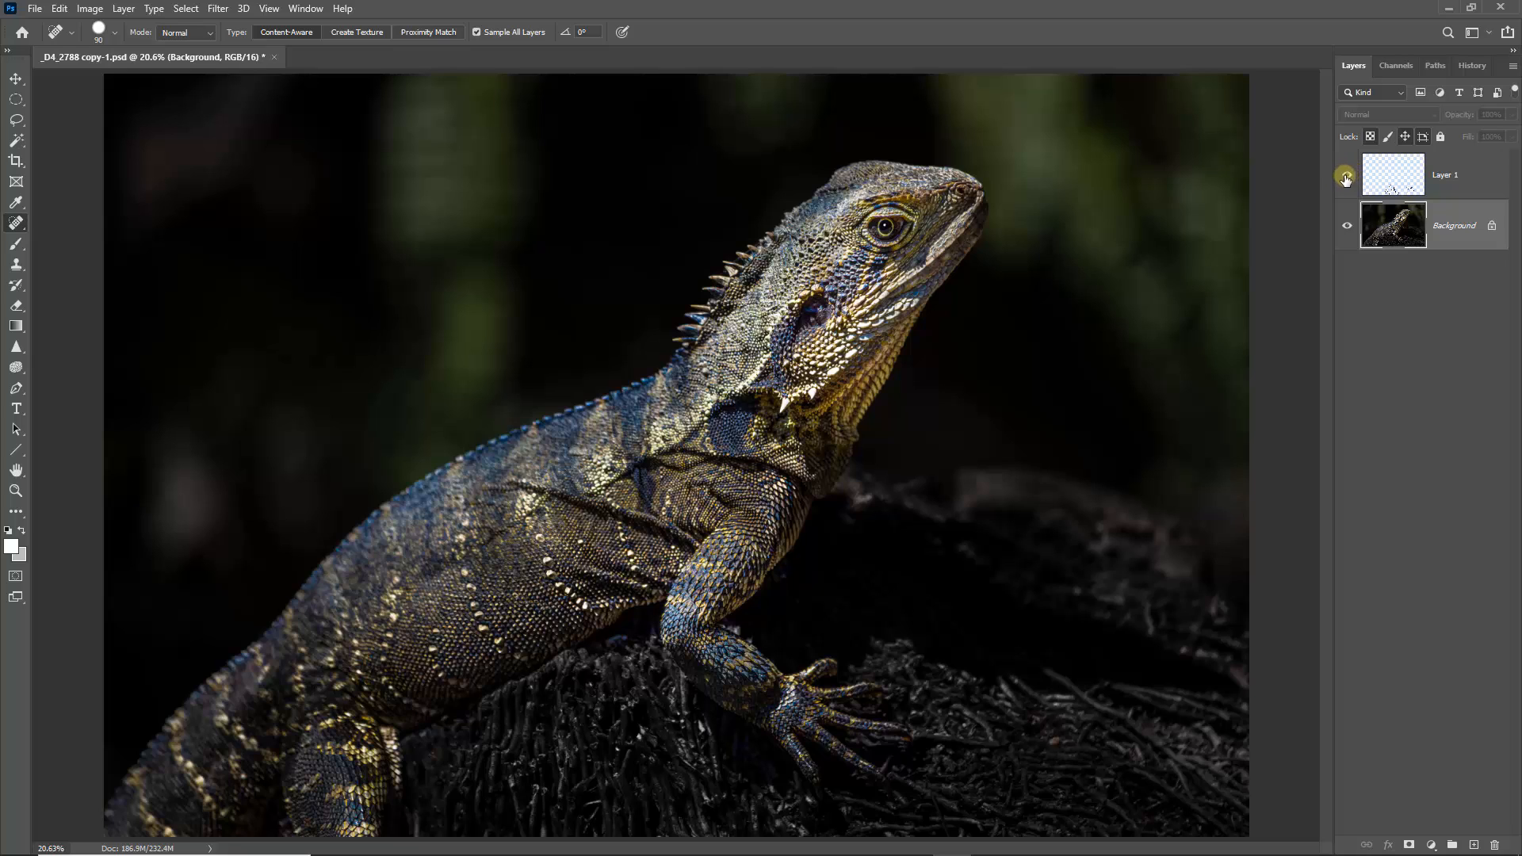
pyautogui.click(1345, 176)
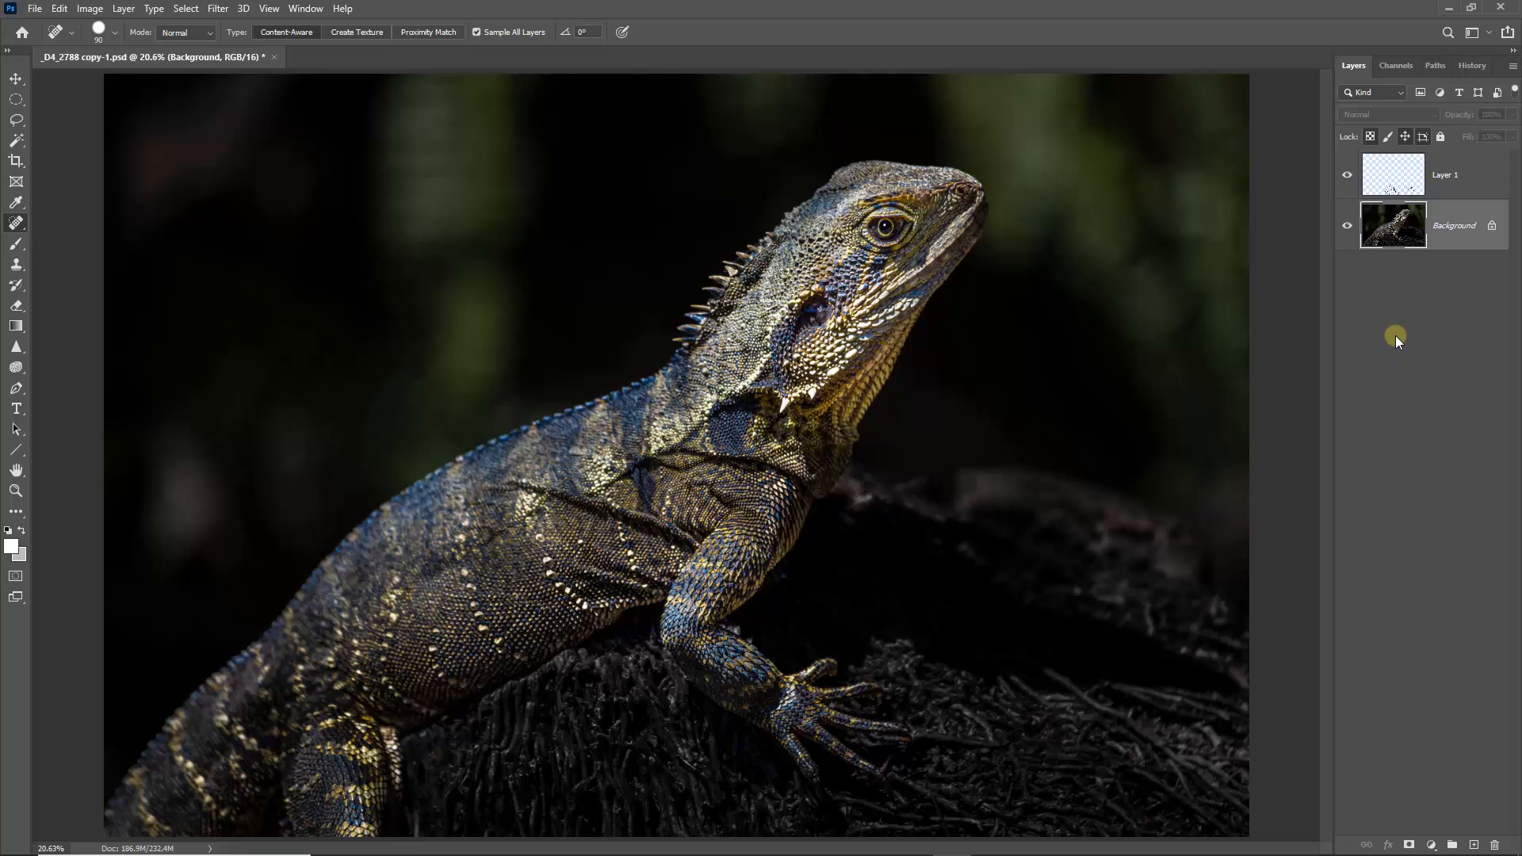
pyautogui.click(1513, 69)
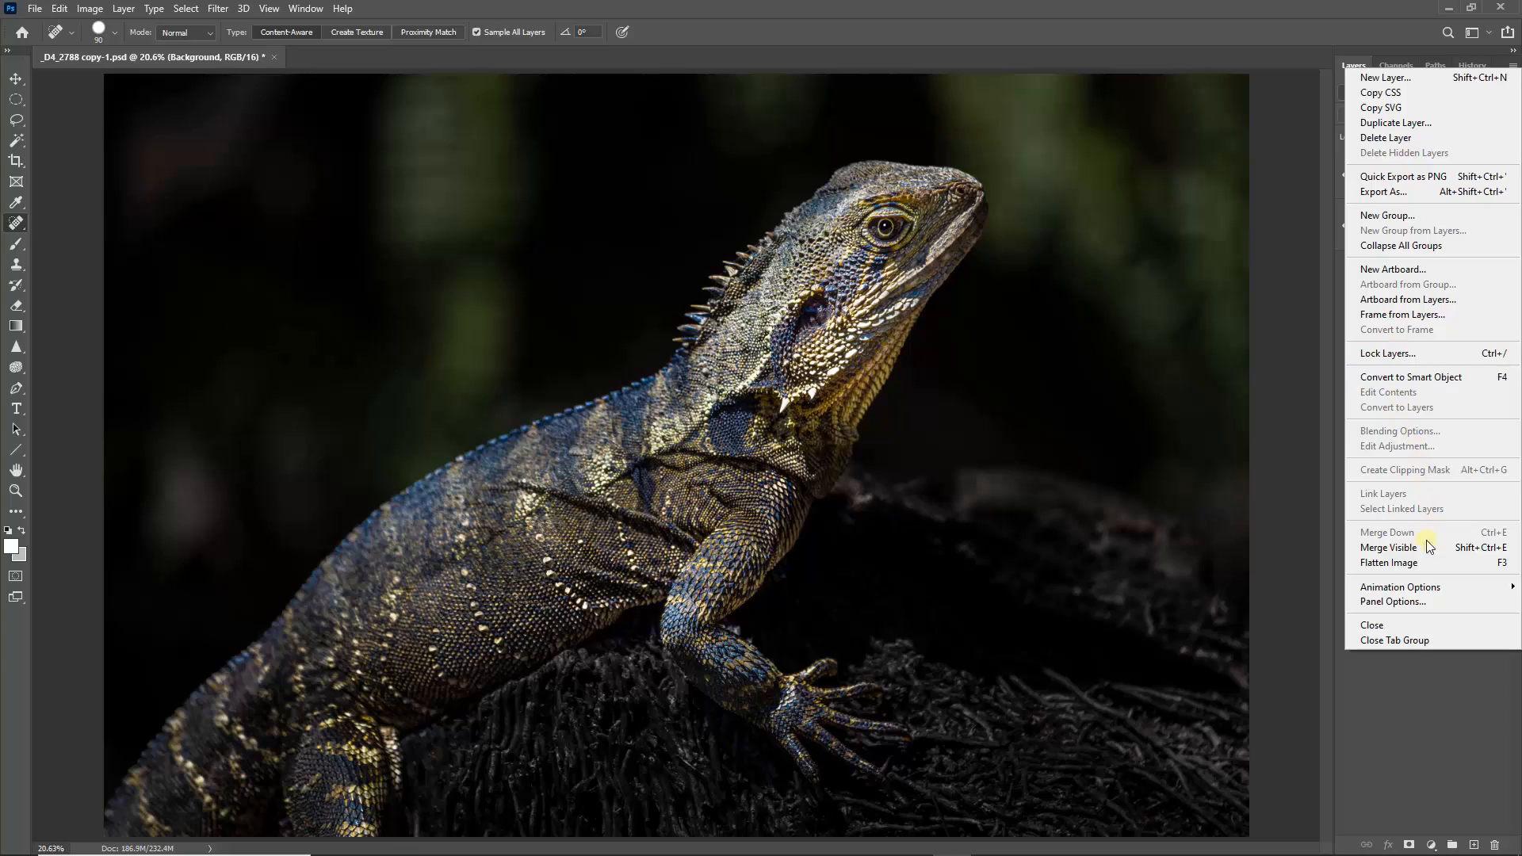
pyautogui.click(1398, 565)
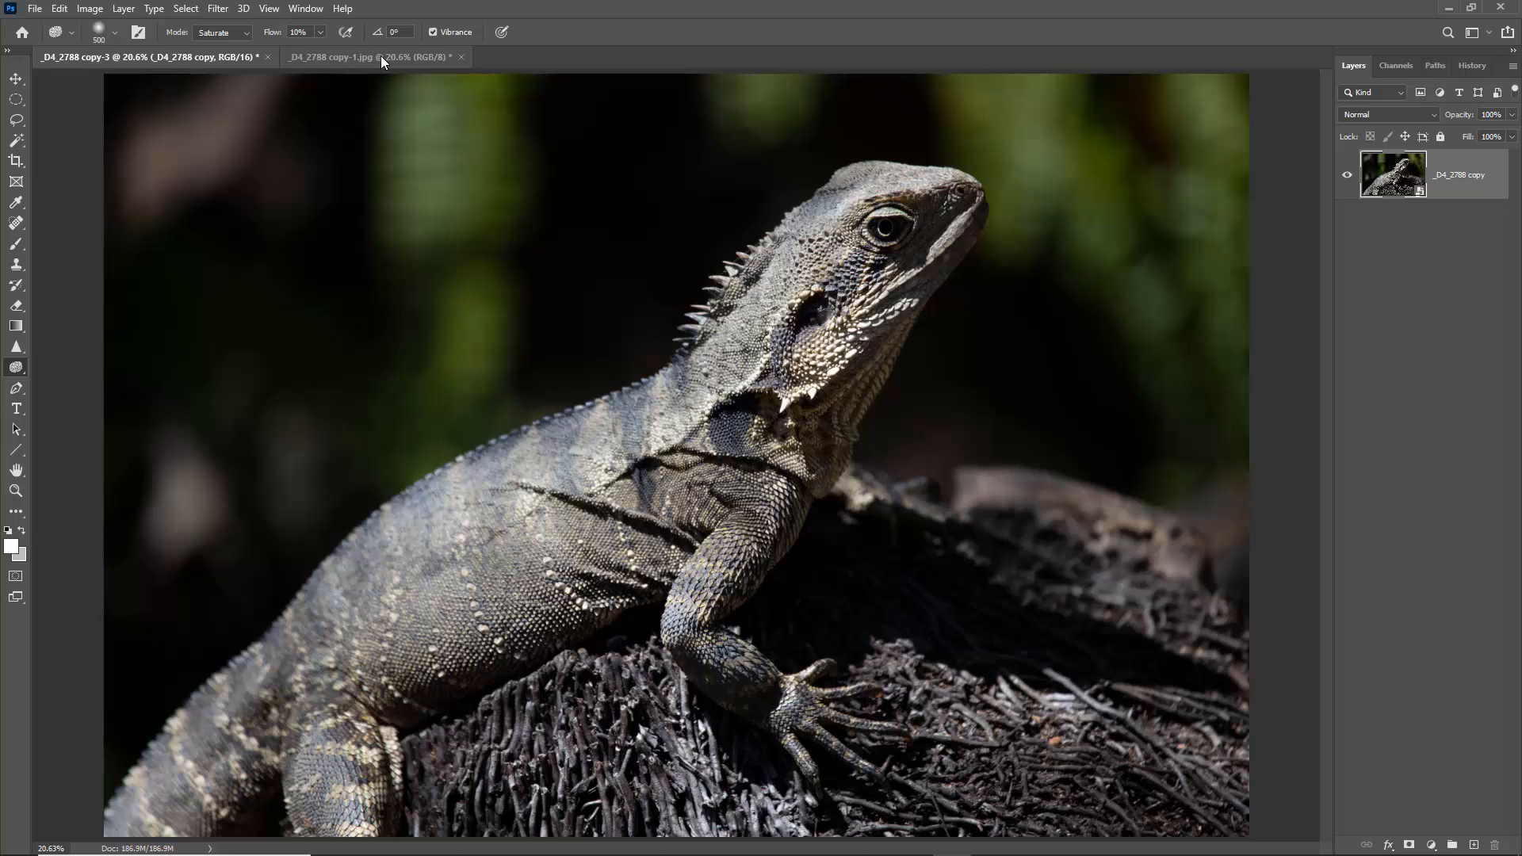
# Compare the finished _D4_2788 copy-1.jpg with the unedited _D4_2788 copy-3 by alternating between the two documents
pyautogui.click(375, 59)
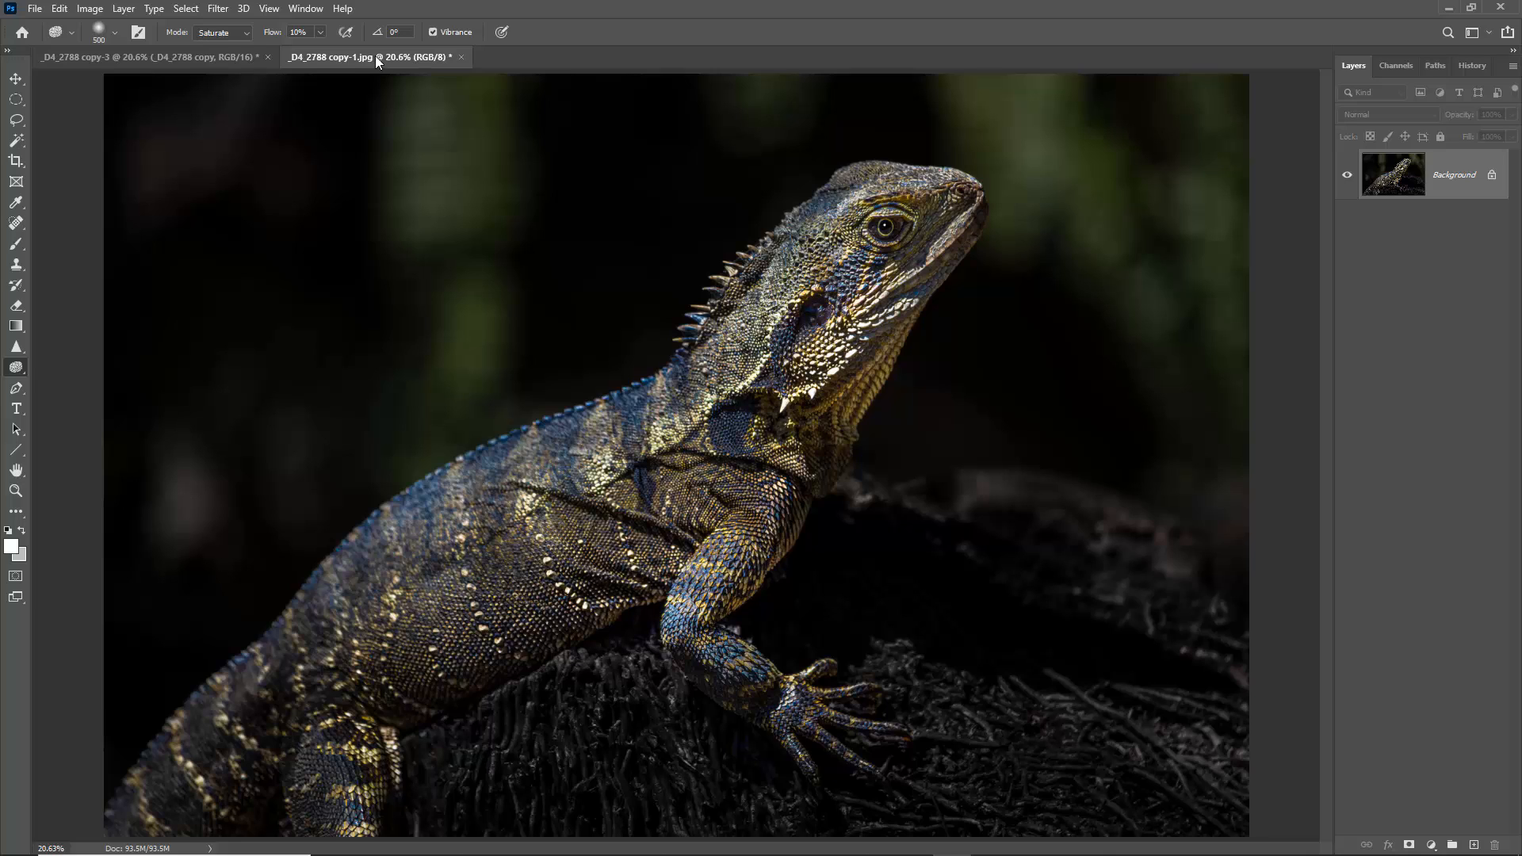
pyautogui.click(185, 56)
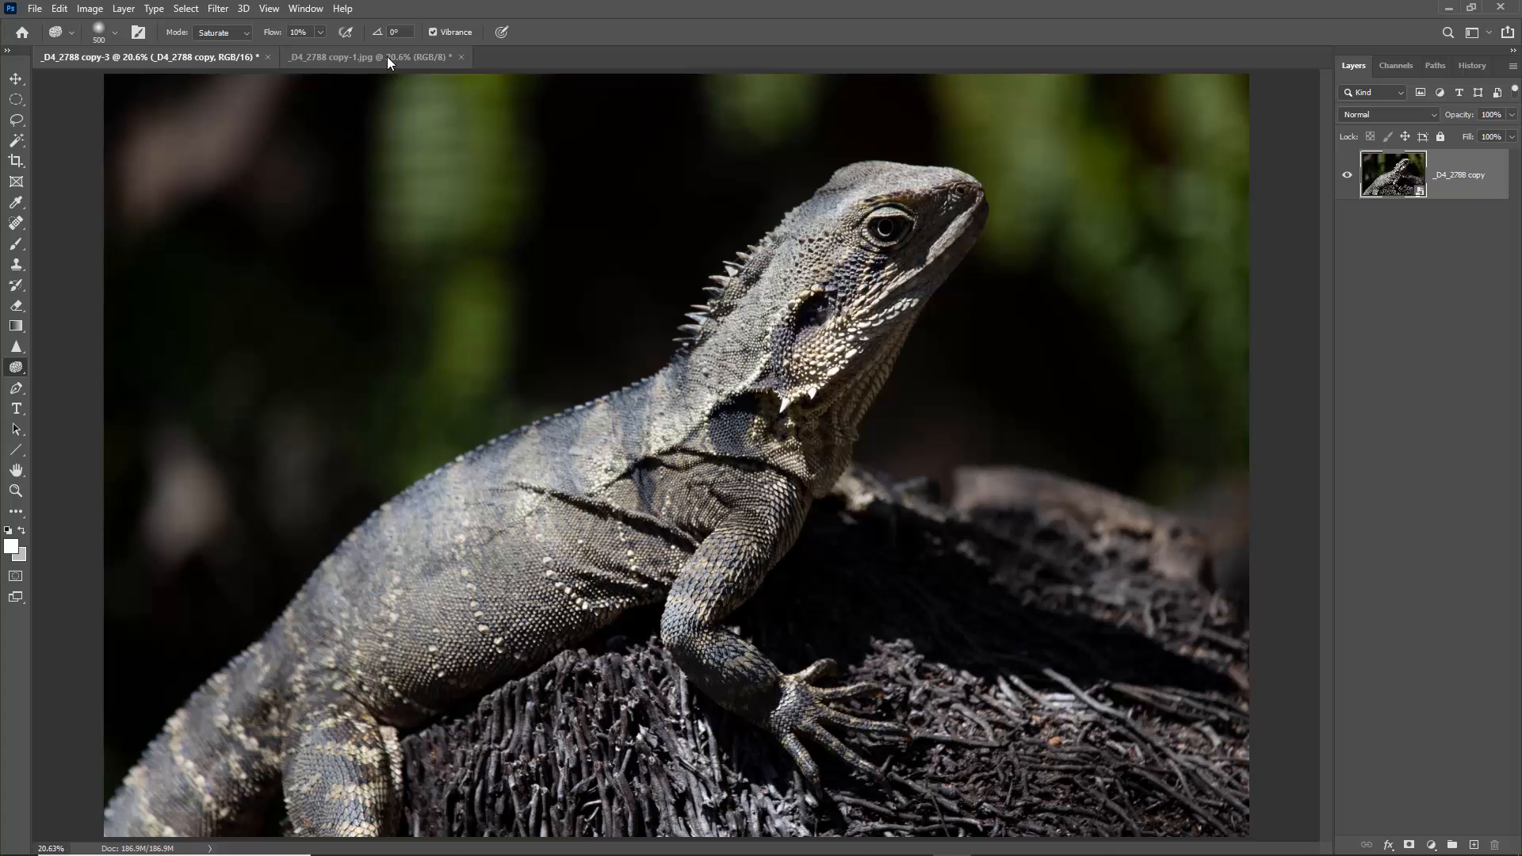
pyautogui.click(387, 56)
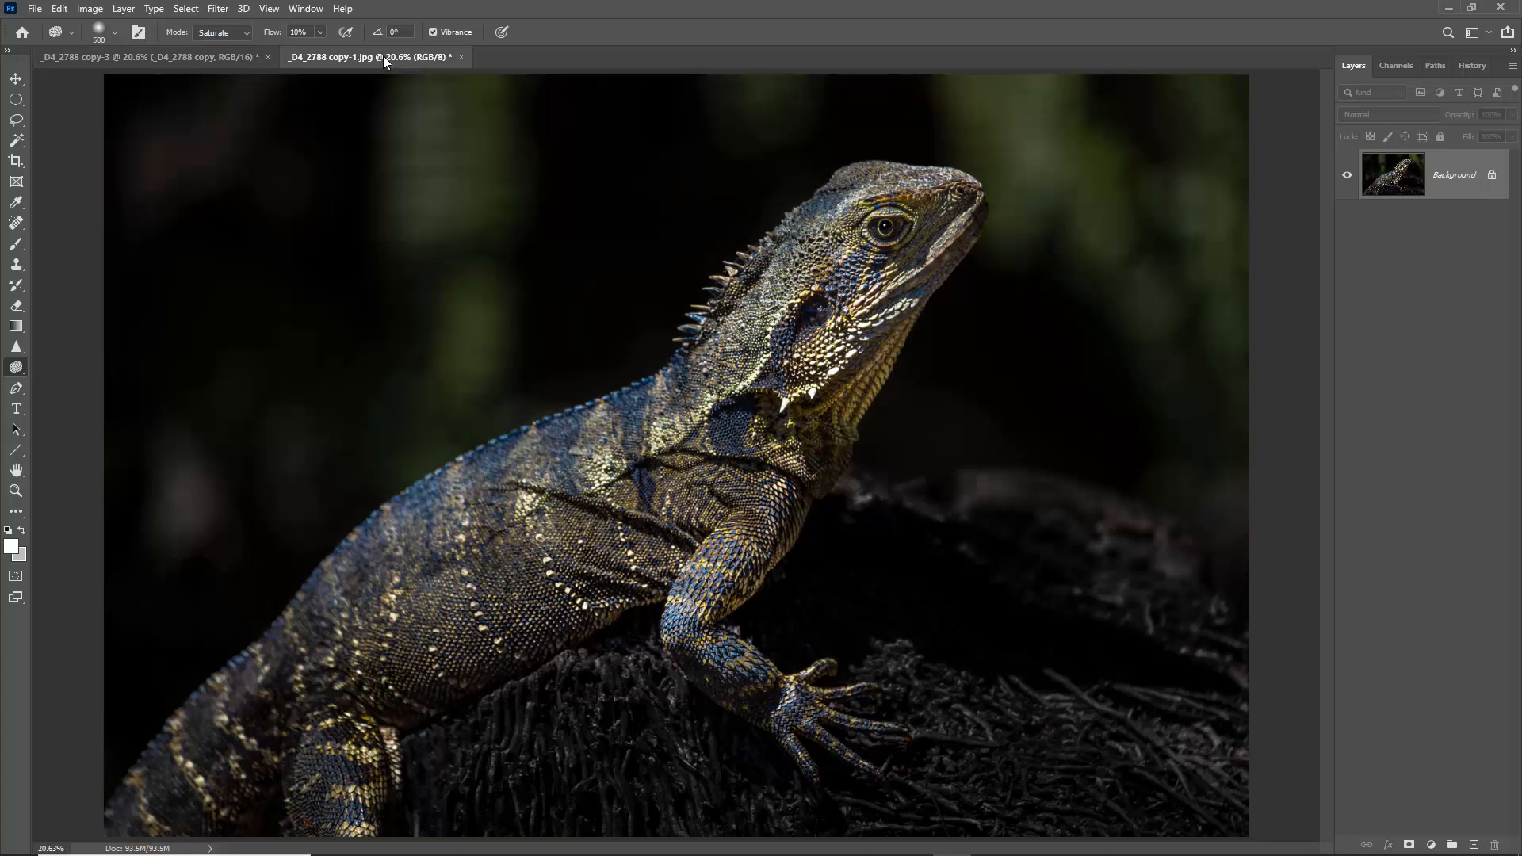